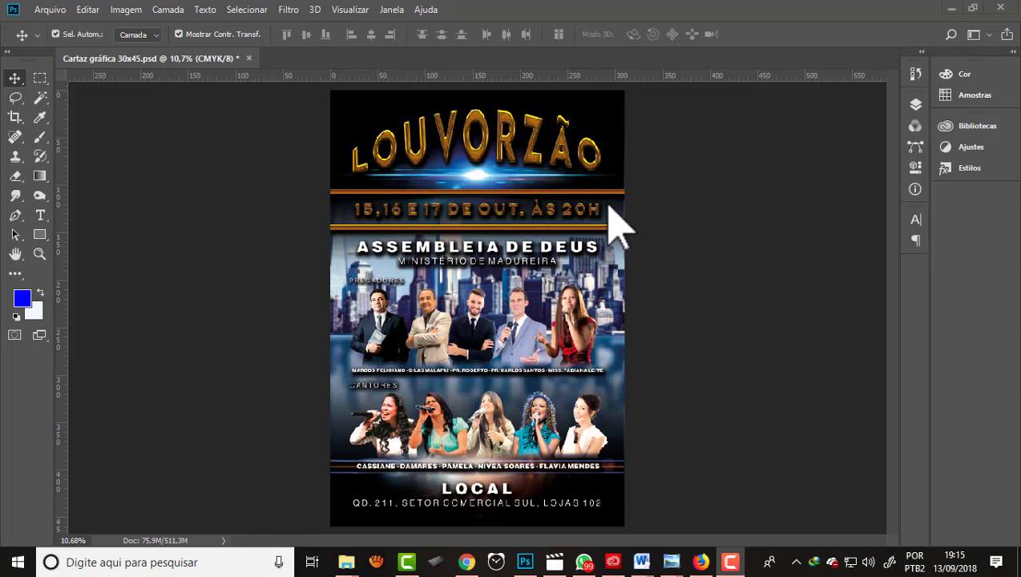
# Save Cartaz gráfica 30x45.psd and scroll through its layers in the Layers panel
pyautogui.click(50, 10)
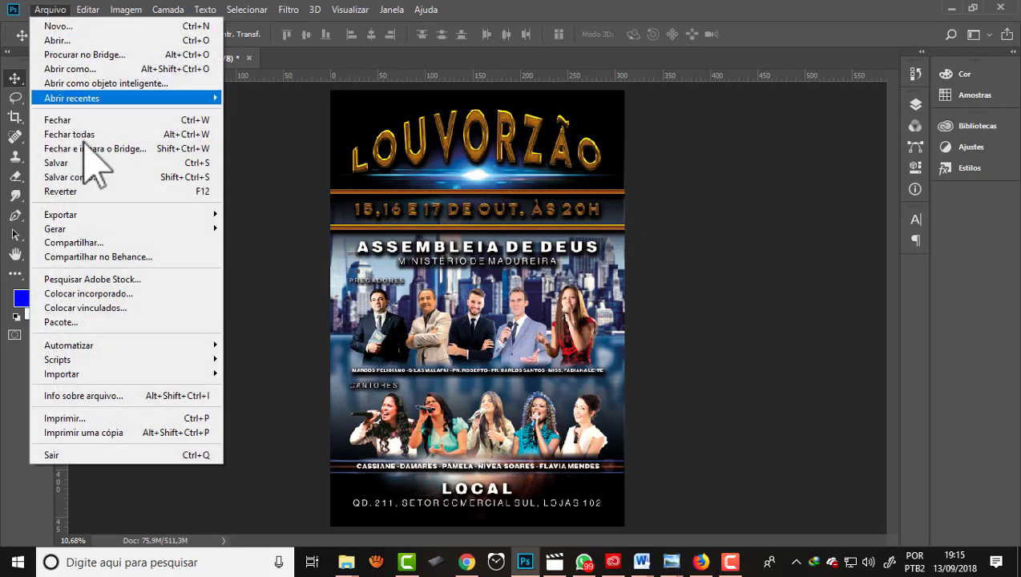
pyautogui.click(56, 163)
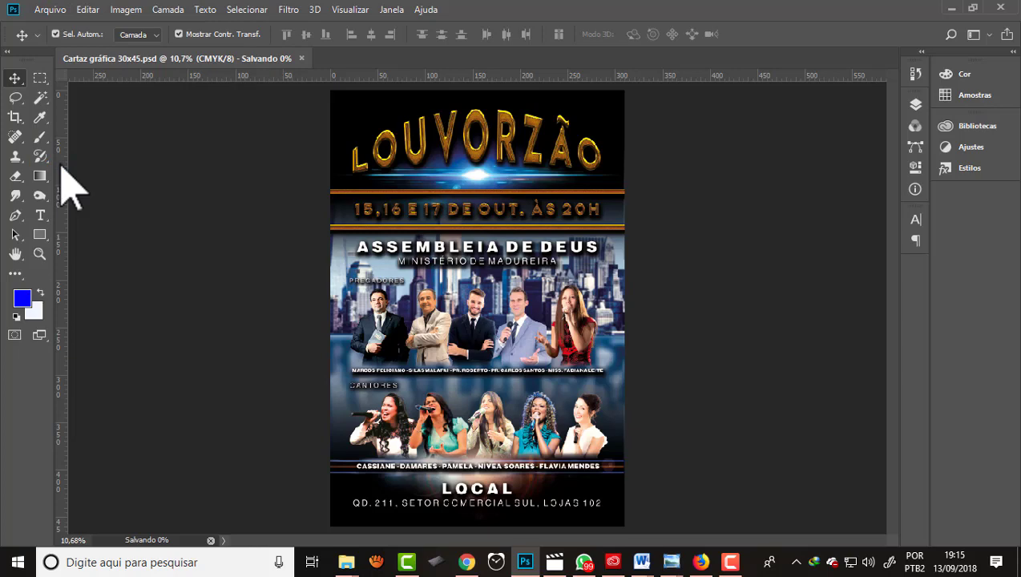
pyautogui.click(917, 104)
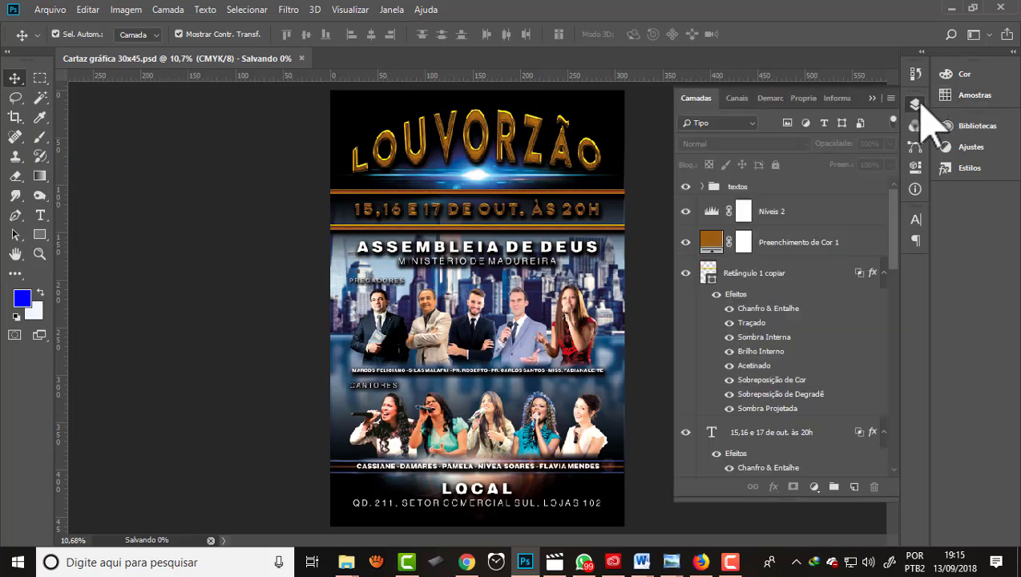
pyautogui.moveTo(894, 228); pyautogui.dragTo(886, 437)
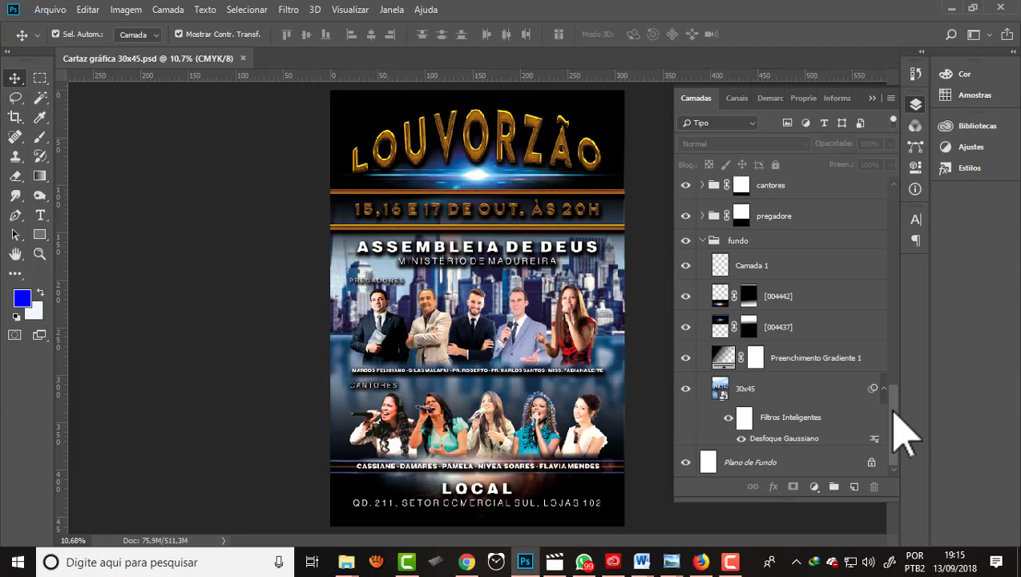
pyautogui.moveTo(894, 407)
pyautogui.mouseDown()
pyautogui.moveTo(907, 303)
pyautogui.moveTo(906, 170)
pyautogui.mouseUp()
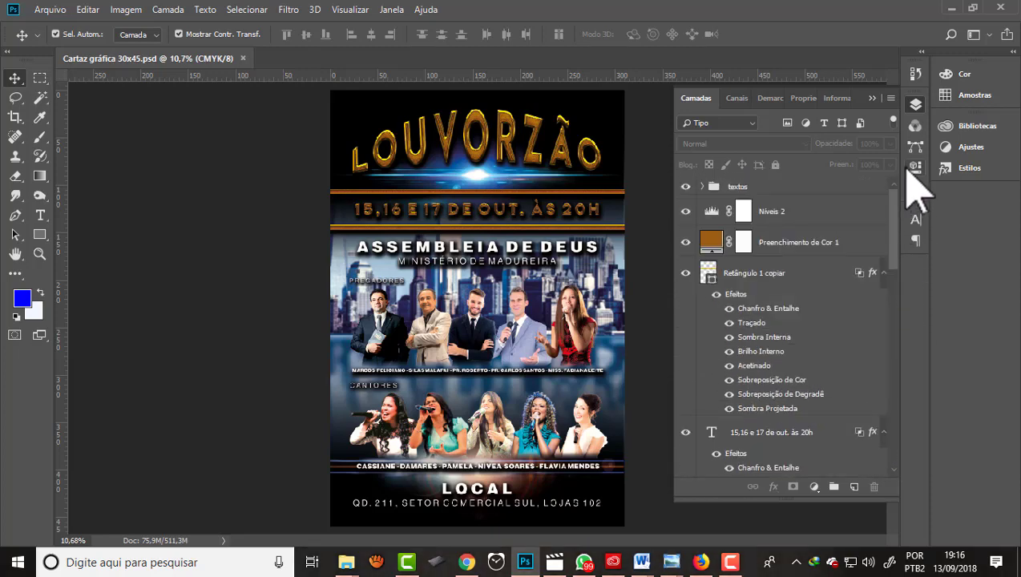
pyautogui.click(51, 12)
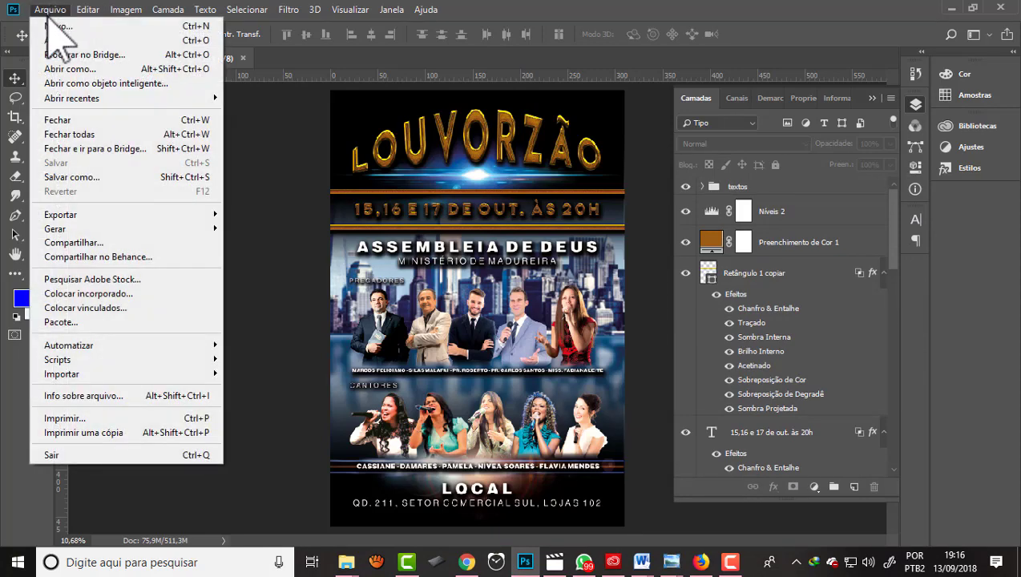
# In Save As, create a new folder named IMpressão inside Louvorzão and open it
pyautogui.click(74, 178)
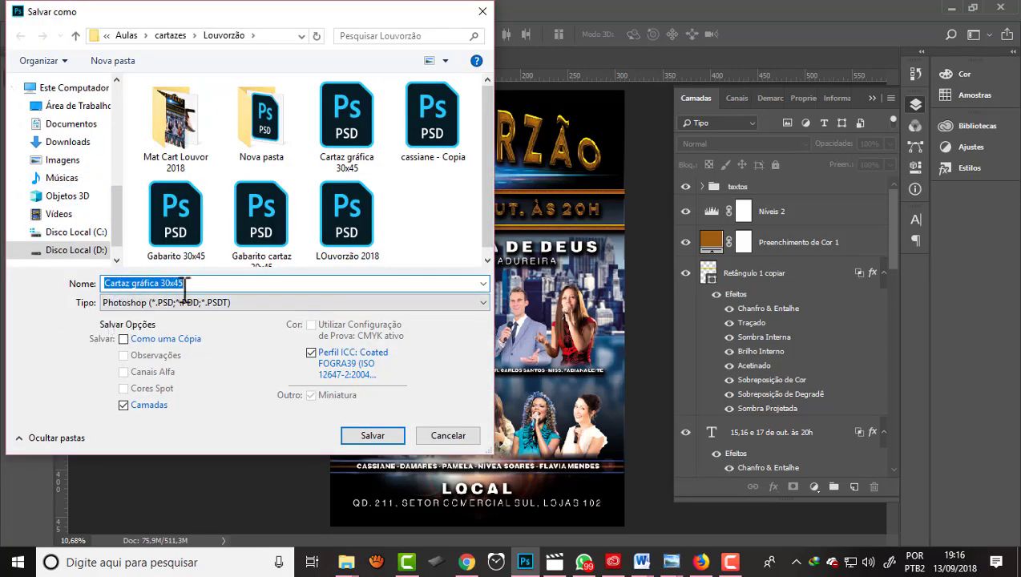
pyautogui.click(124, 64)
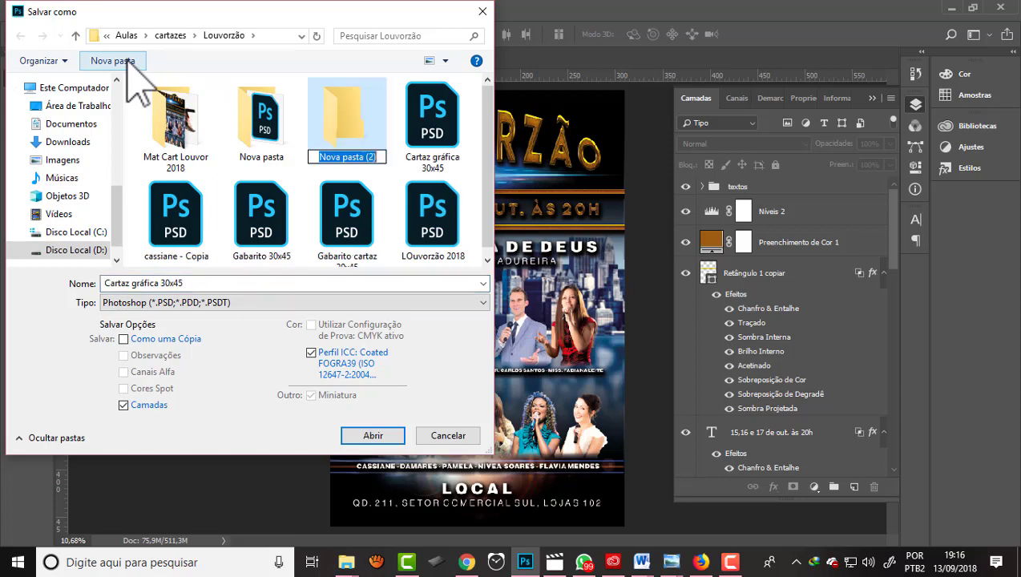
pyautogui.press('BackSpace')
pyautogui.write('IMpressão')
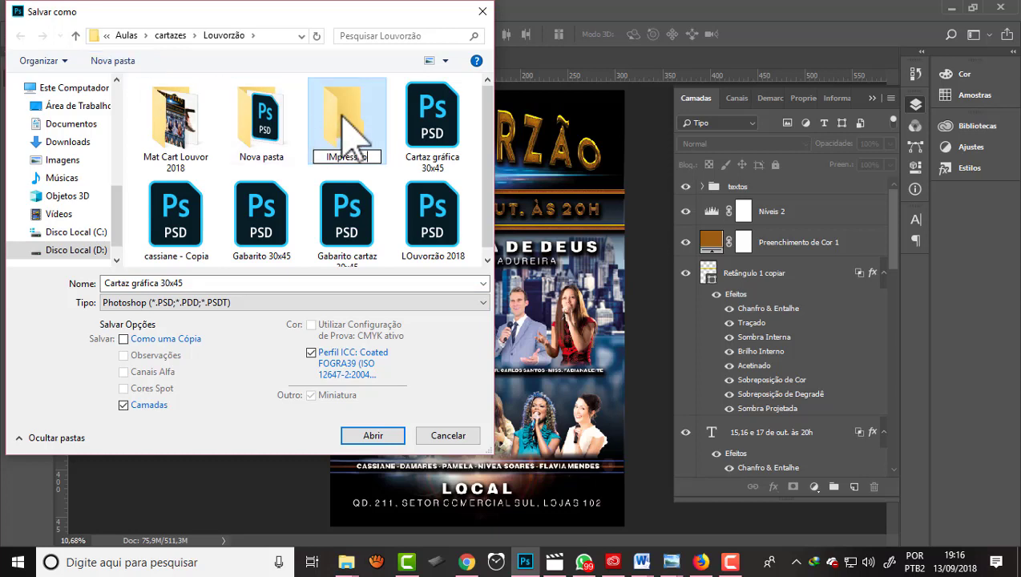
pyautogui.doubleClick(343, 114)
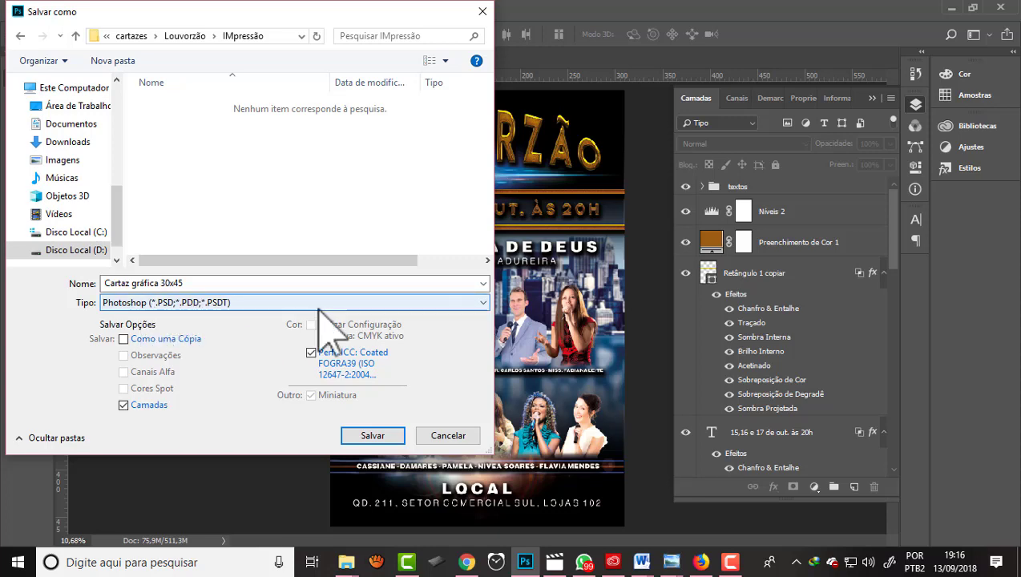
# Save the poster there in the Photoshop PDF format
pyautogui.click(470, 306)
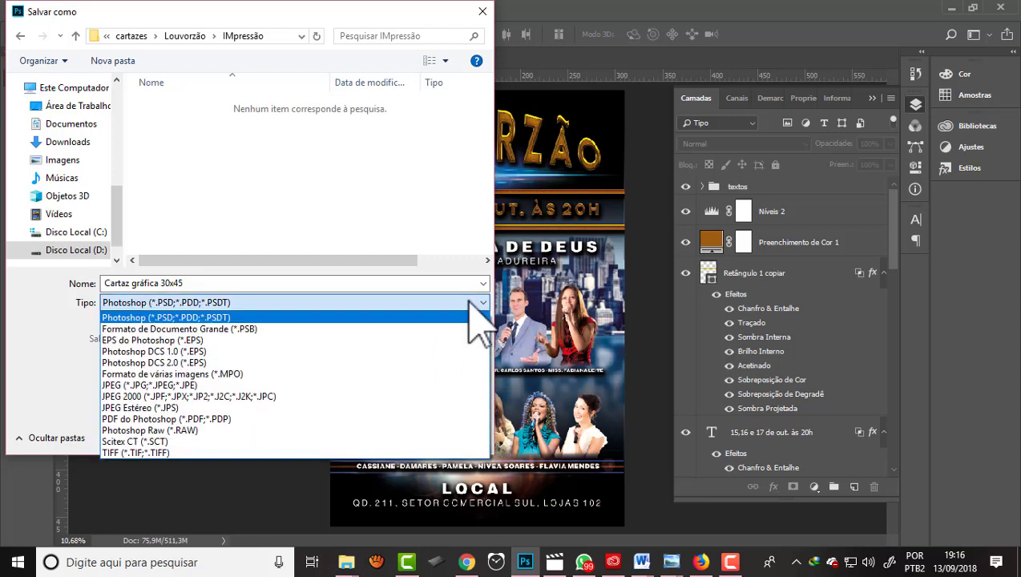
pyautogui.click(148, 420)
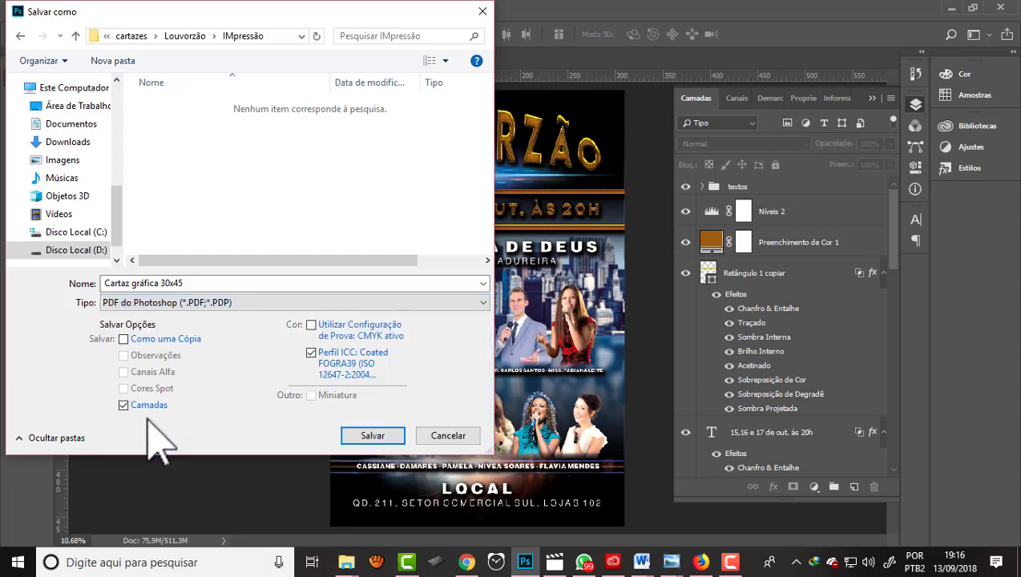
pyautogui.click(374, 441)
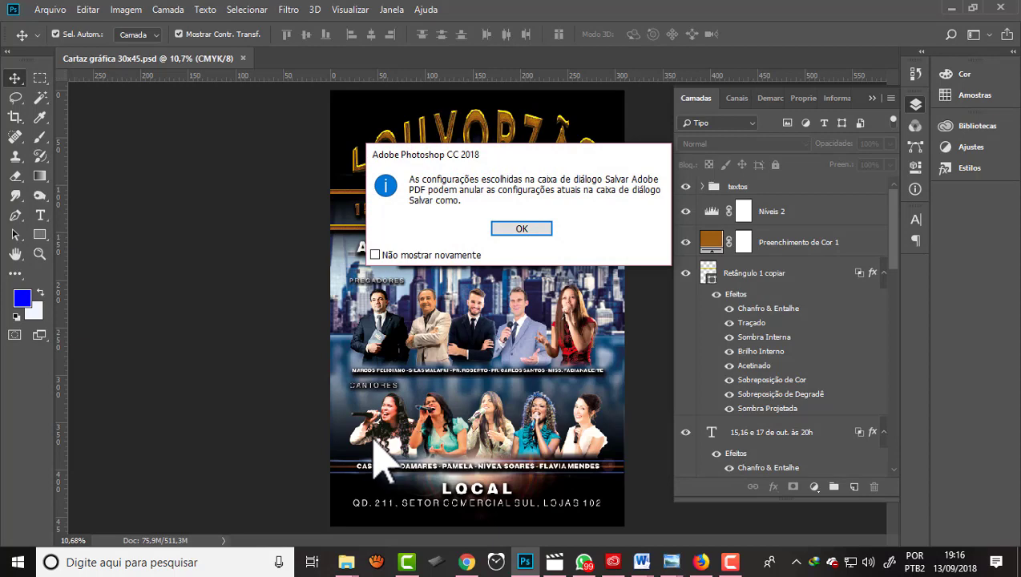
# Dismiss the warning and view the Saída settings, keeping the Impressão de alta qualidade preset
pyautogui.click(521, 230)
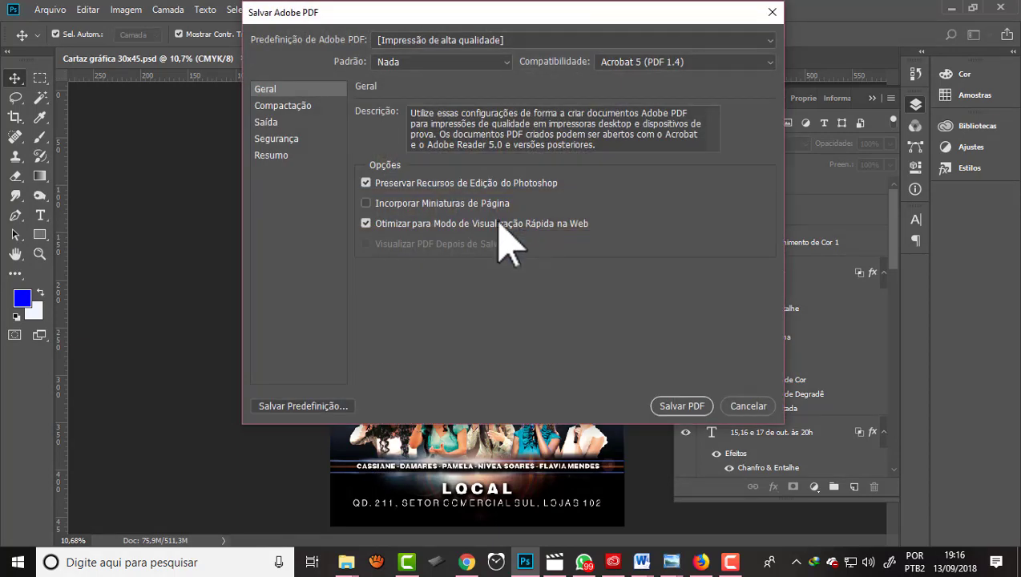
pyautogui.click(265, 124)
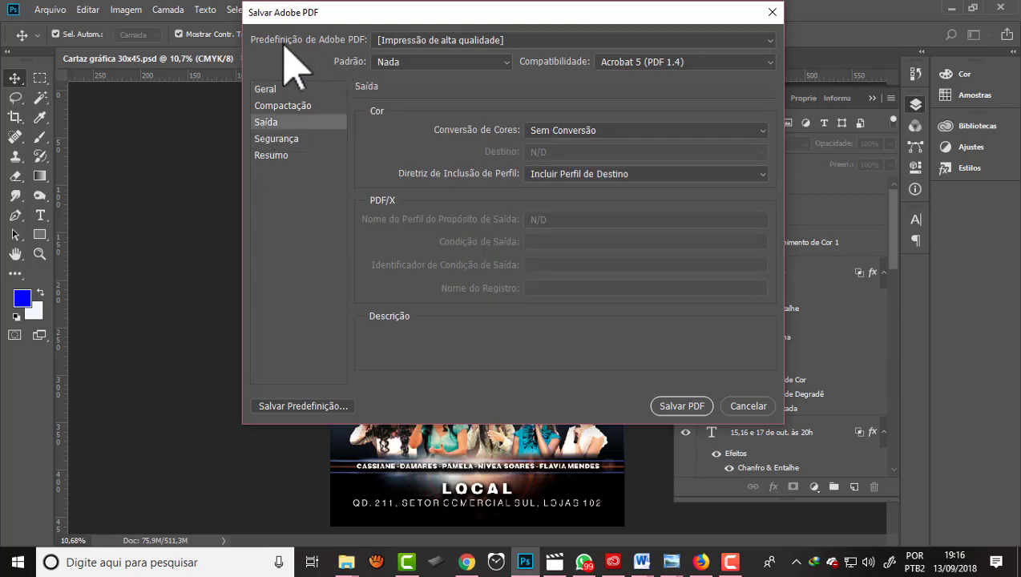
pyautogui.click(766, 40)
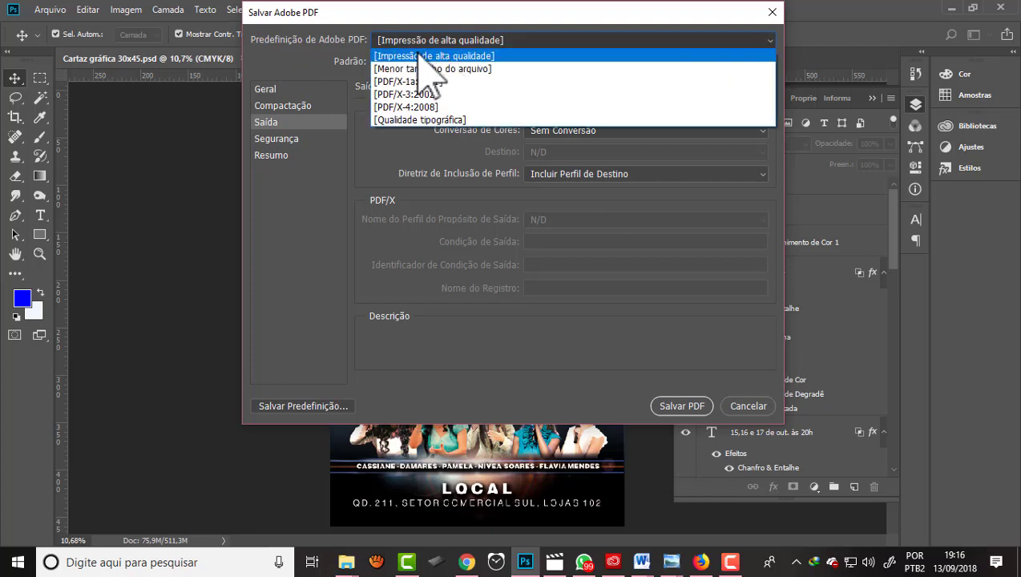
pyautogui.click(522, 42)
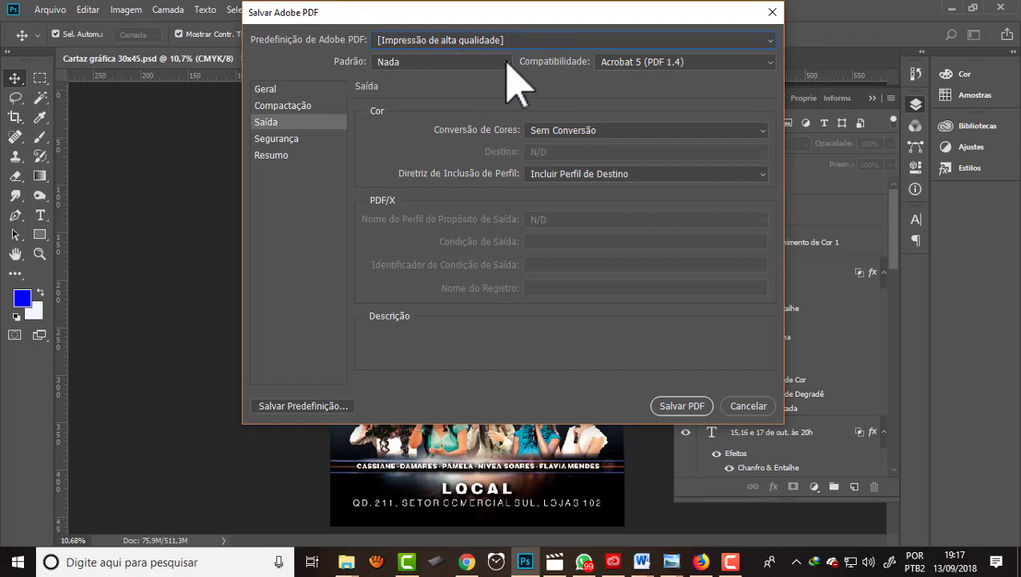
pyautogui.click(506, 62)
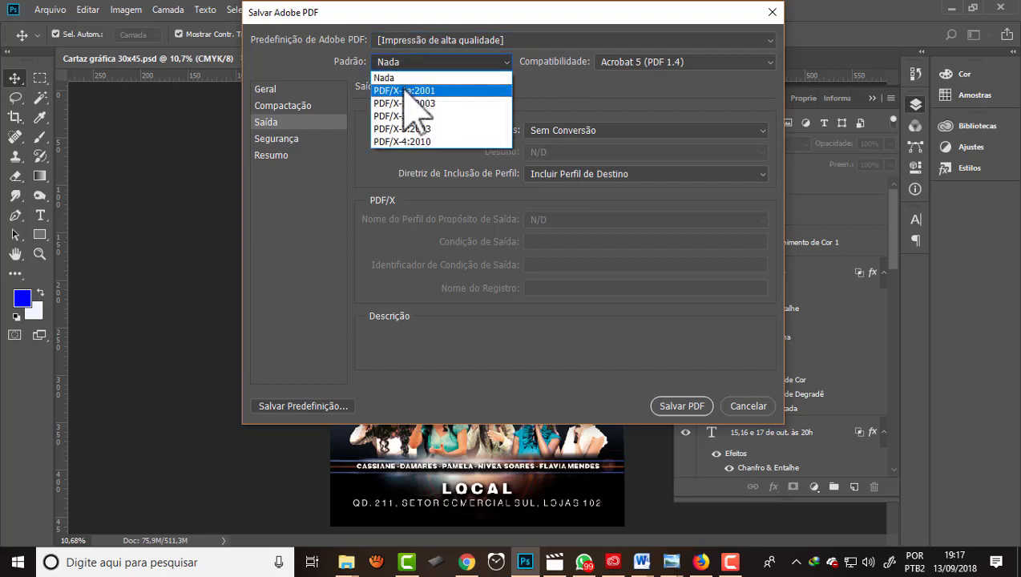
# Save the PDF with the PDF/X-1a:2001 standard and Coated FOGRA39 CMYK destination
pyautogui.click(437, 29)
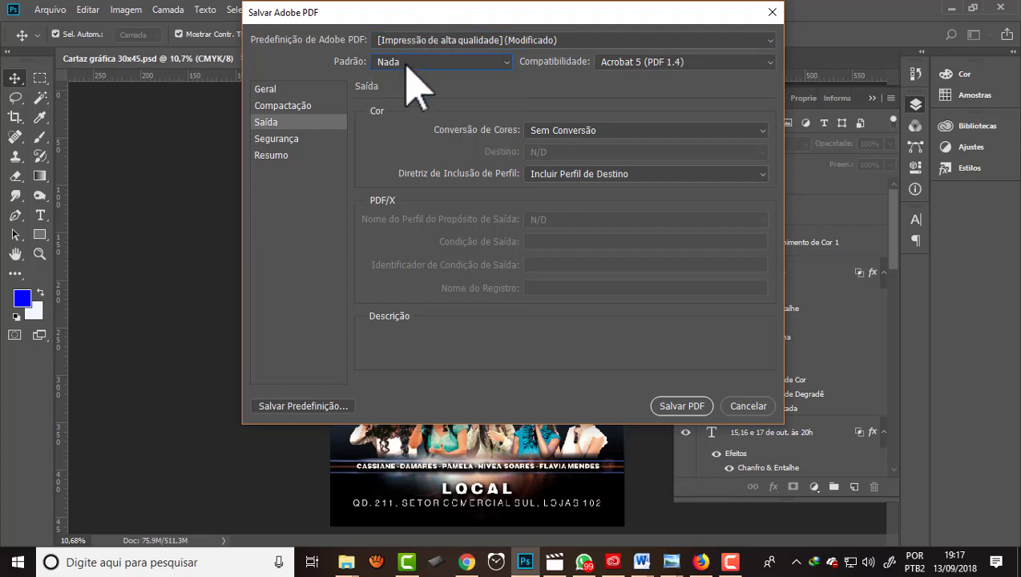
pyautogui.click(506, 63)
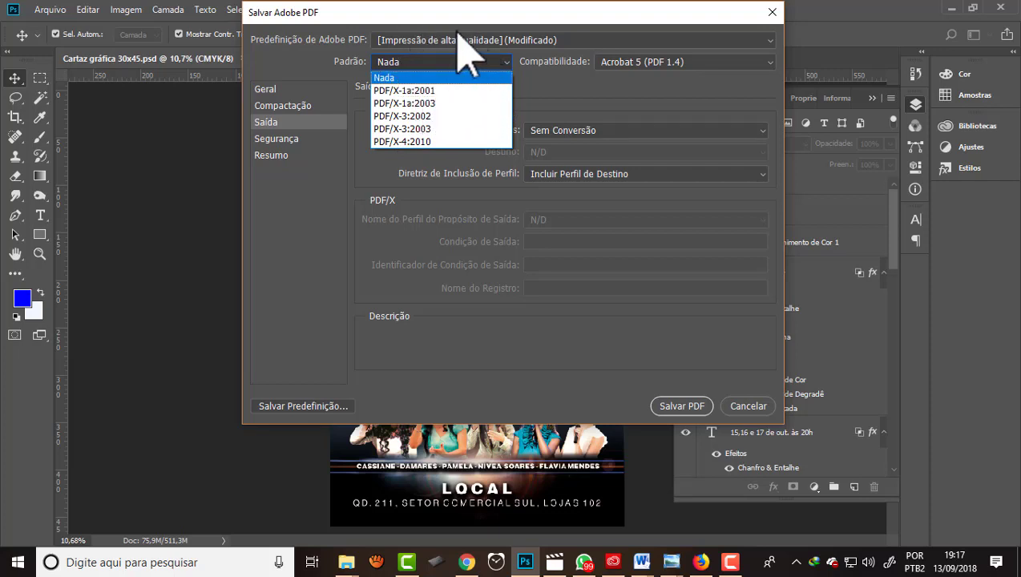
pyautogui.click(416, 91)
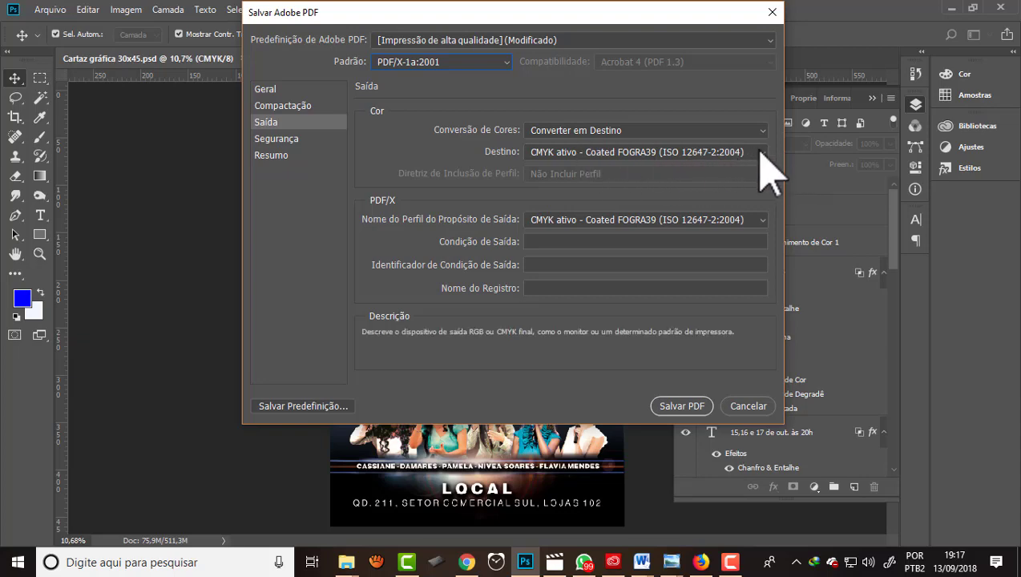
pyautogui.click(756, 153)
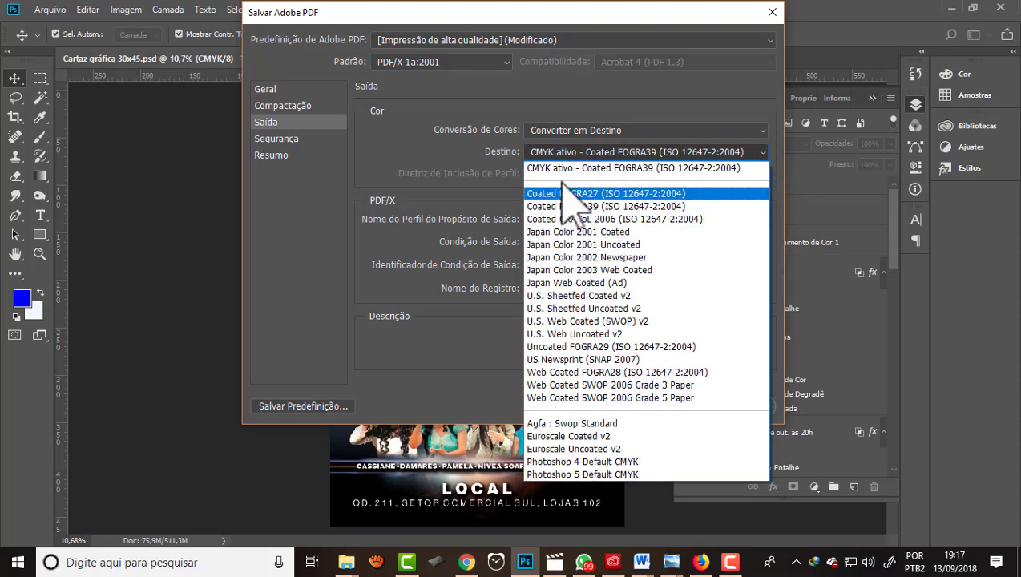
pyautogui.click(598, 167)
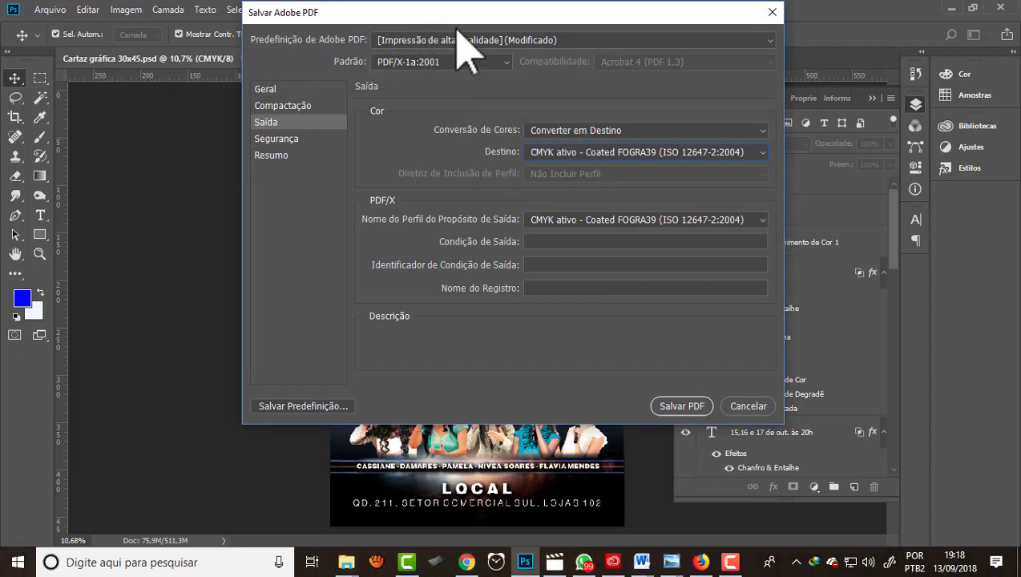
pyautogui.click(680, 407)
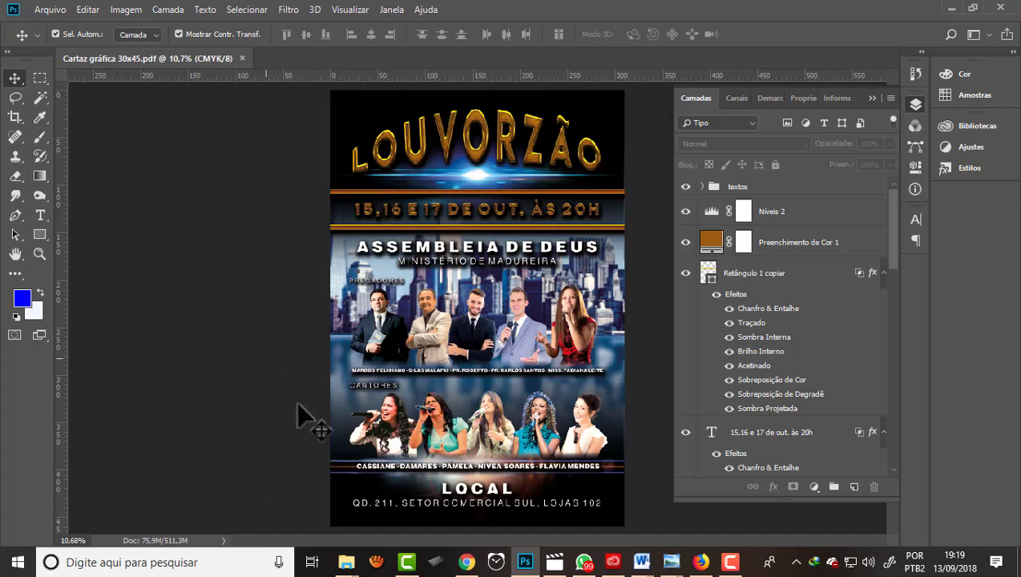
pyautogui.moveTo(345, 562)
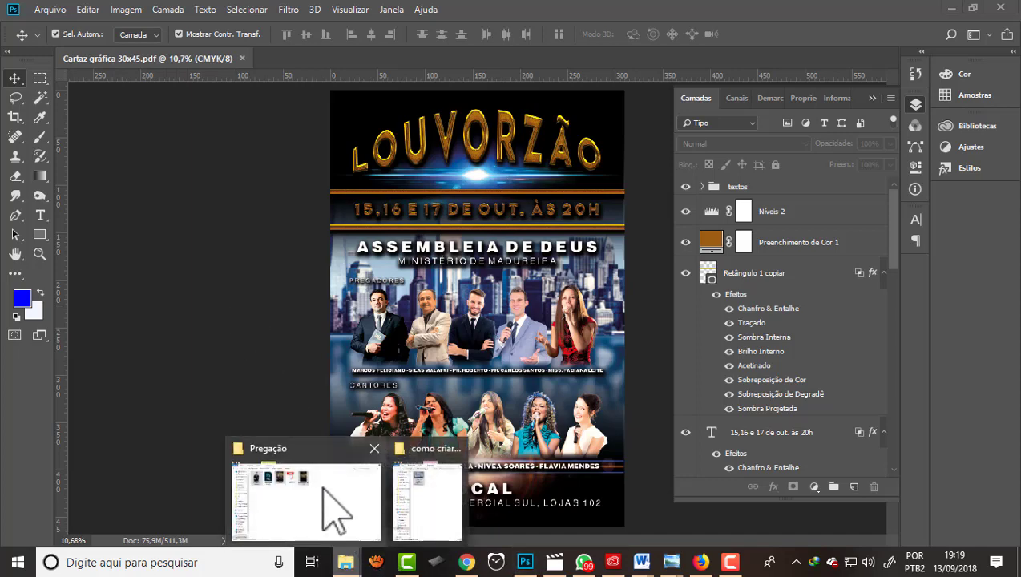
# In File Explorer, browse to cartazes > Louvorzão > IMpressão and open Cartaz gráfica 30x45.pdf
pyautogui.click(324, 487)
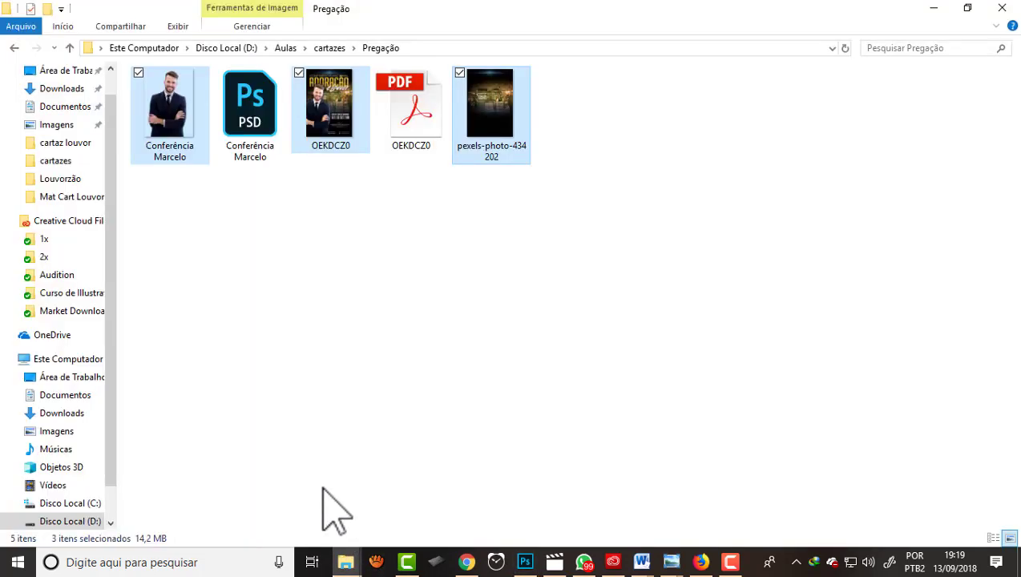
pyautogui.click(328, 48)
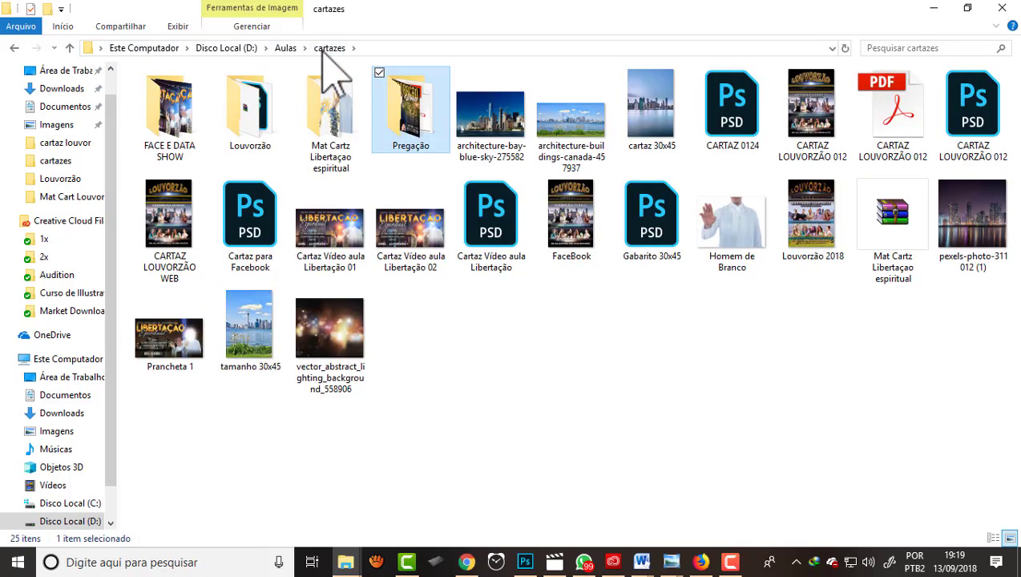
pyautogui.doubleClick(262, 130)
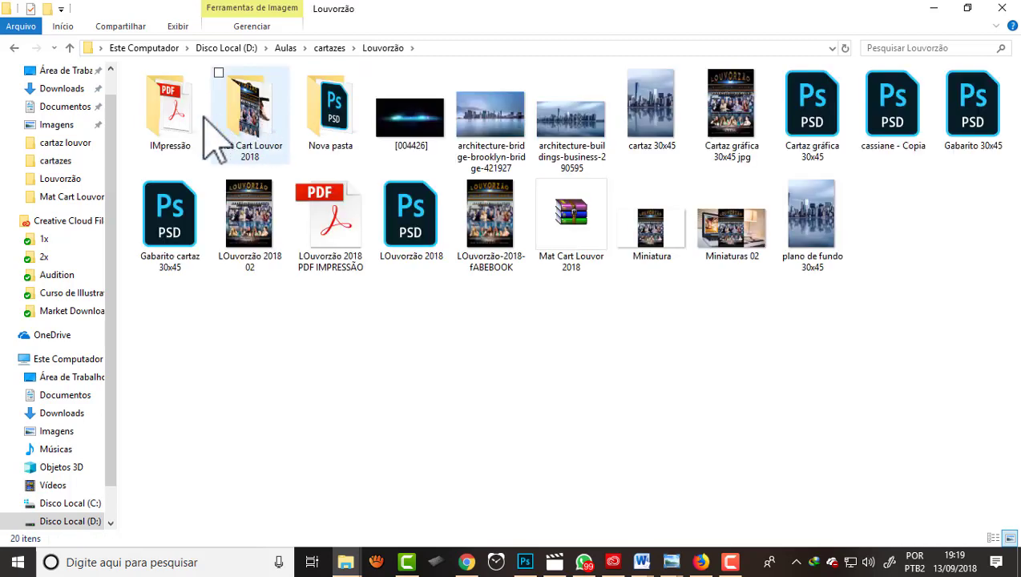
pyautogui.doubleClick(178, 105)
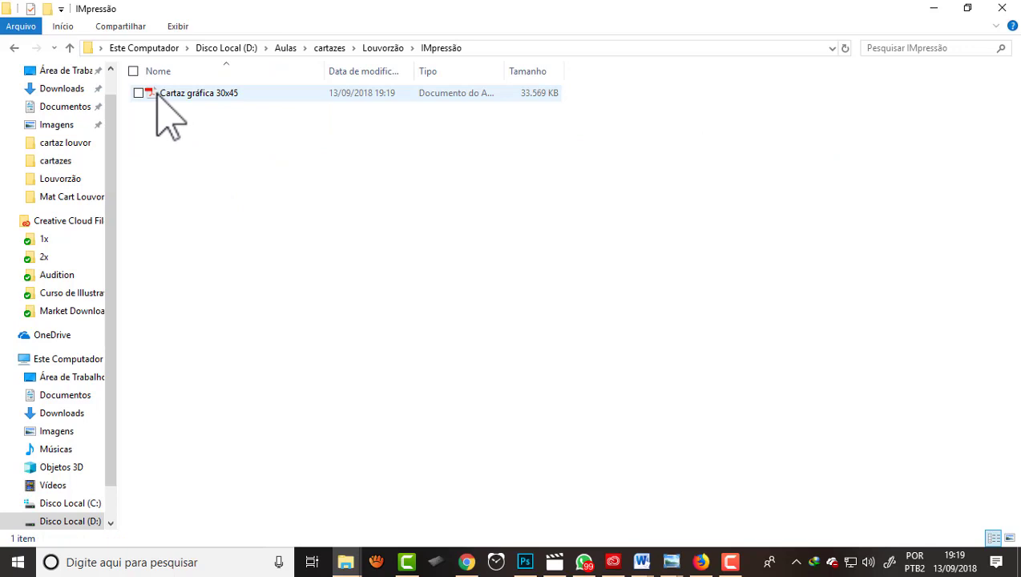
pyautogui.moveTo(192, 93)
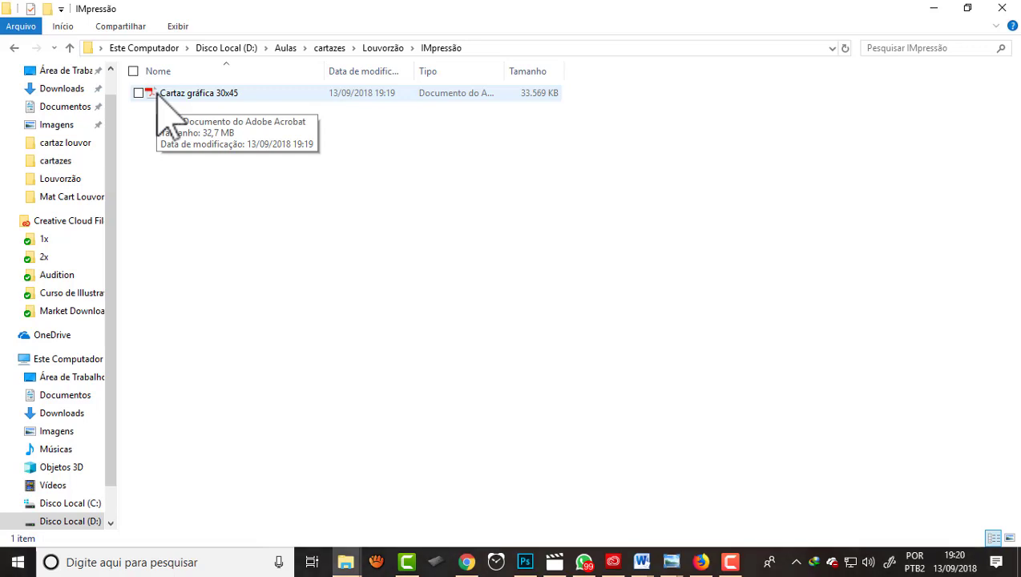
pyautogui.click(157, 97)
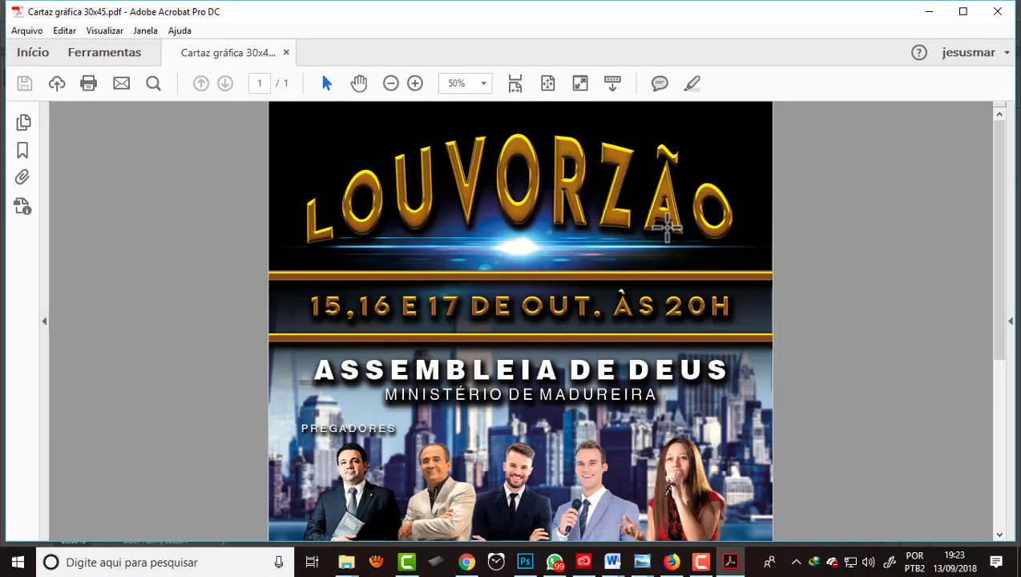
# Scroll through the LOUVORZÃO poster PDF in Acrobat and show its single-page thumbnail
pyautogui.scroll(-5, 666, 227)
pyautogui.scroll(-1, 666, 226)
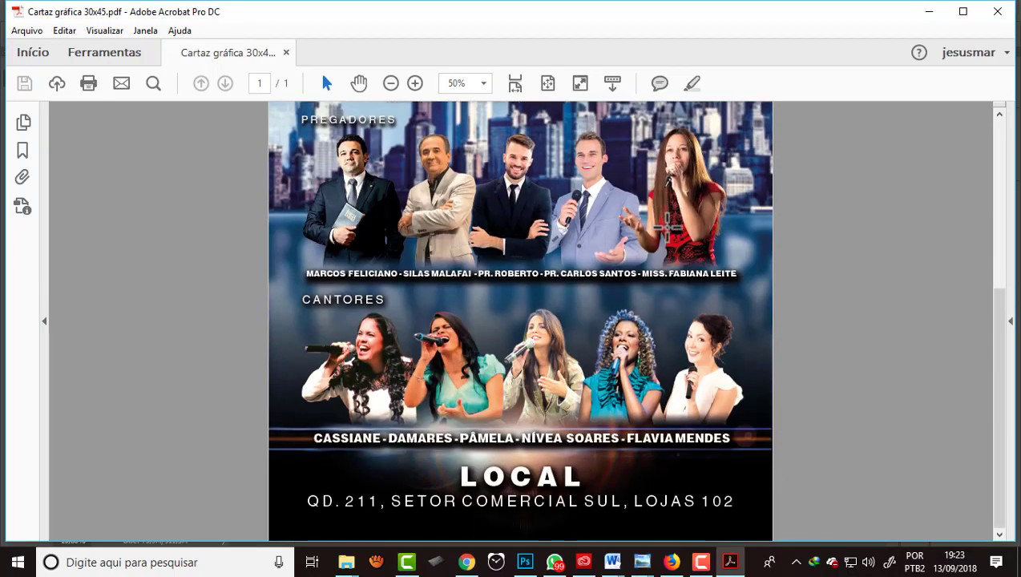
pyautogui.scroll(5, 666, 228)
pyautogui.scroll(3, 666, 227)
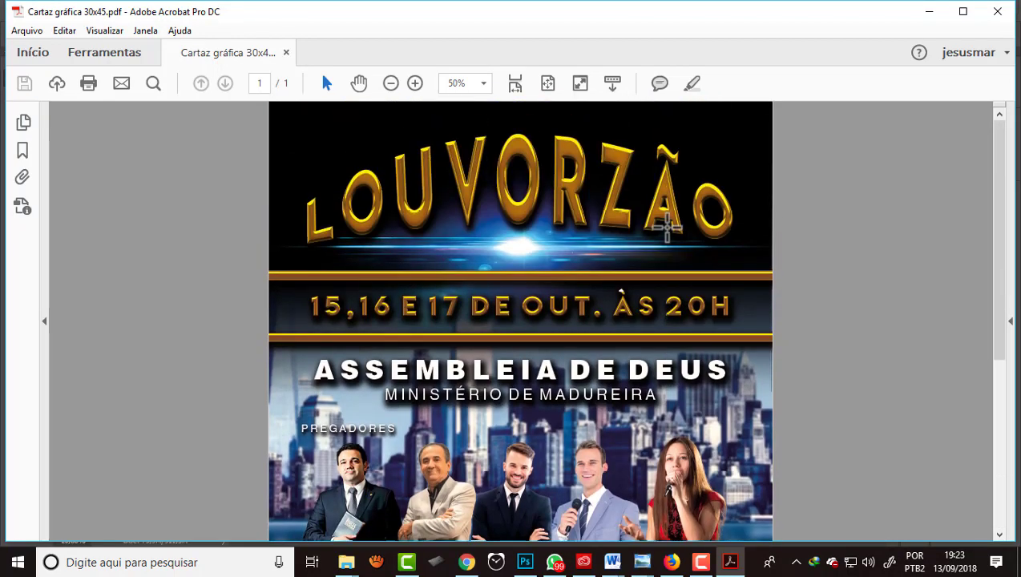
pyautogui.scroll(-1, 666, 228)
pyautogui.scroll(-6, 666, 229)
pyautogui.scroll(-3, 666, 228)
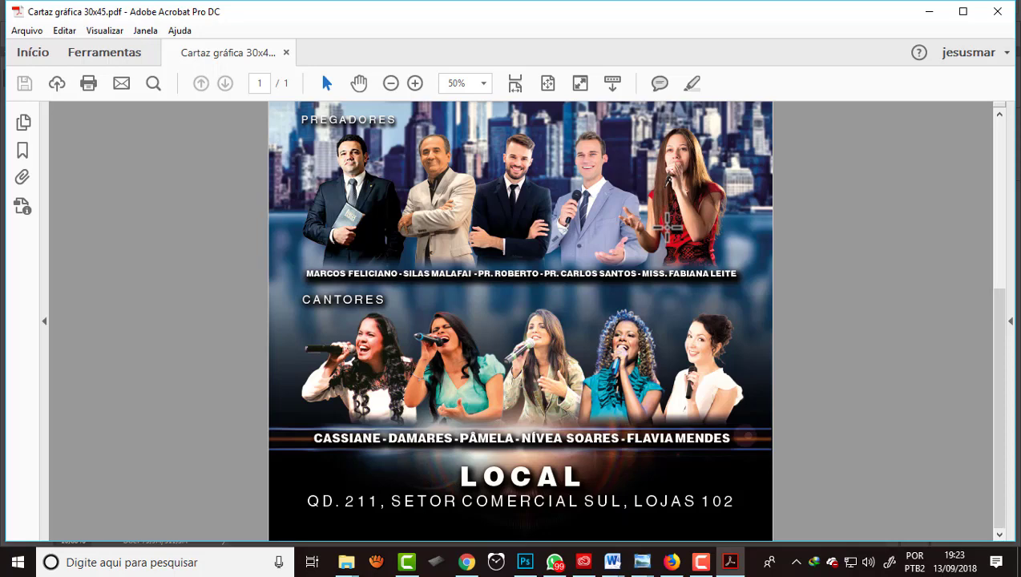
pyautogui.scroll(9, 666, 229)
pyautogui.scroll(1, 666, 228)
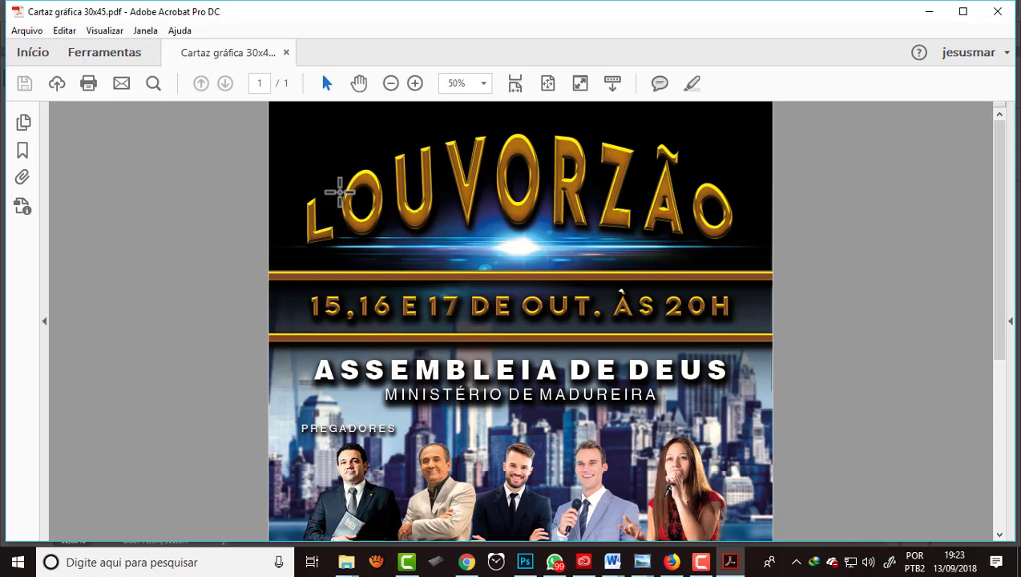
pyautogui.scroll(-7, 340, 193)
pyautogui.scroll(-3, 339, 192)
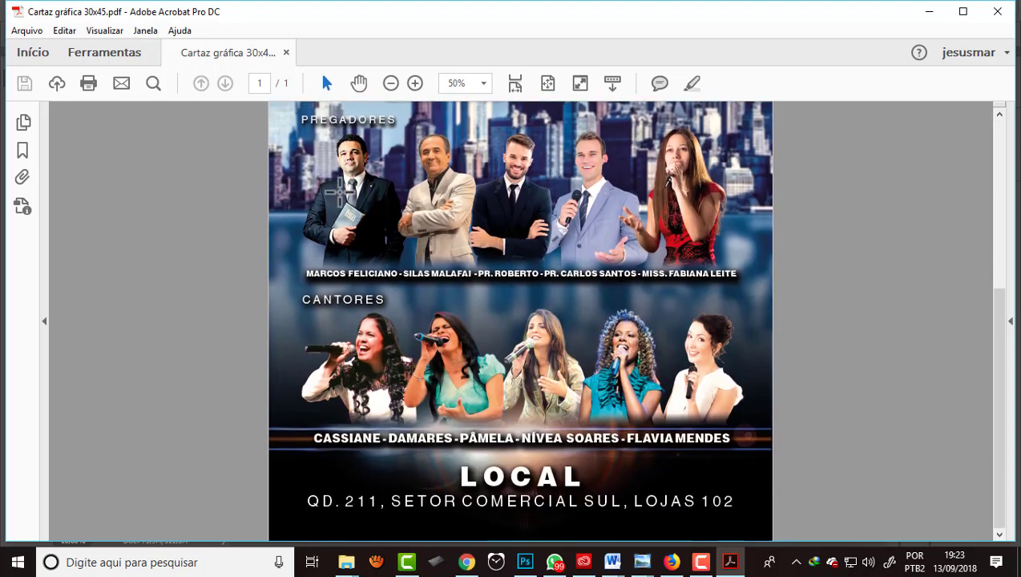
pyautogui.scroll(10, 339, 192)
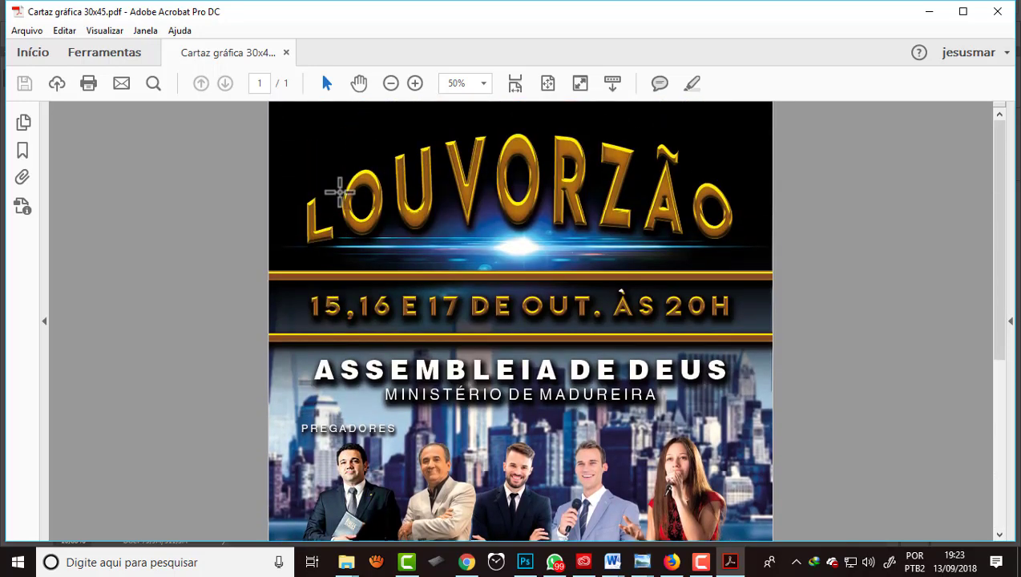
pyautogui.click(23, 123)
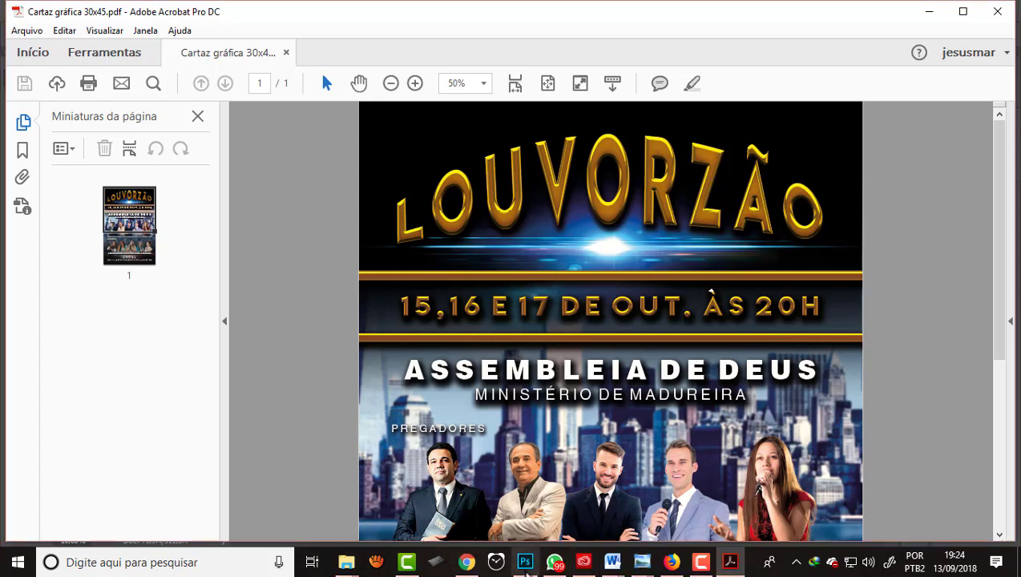
pyautogui.click(526, 562)
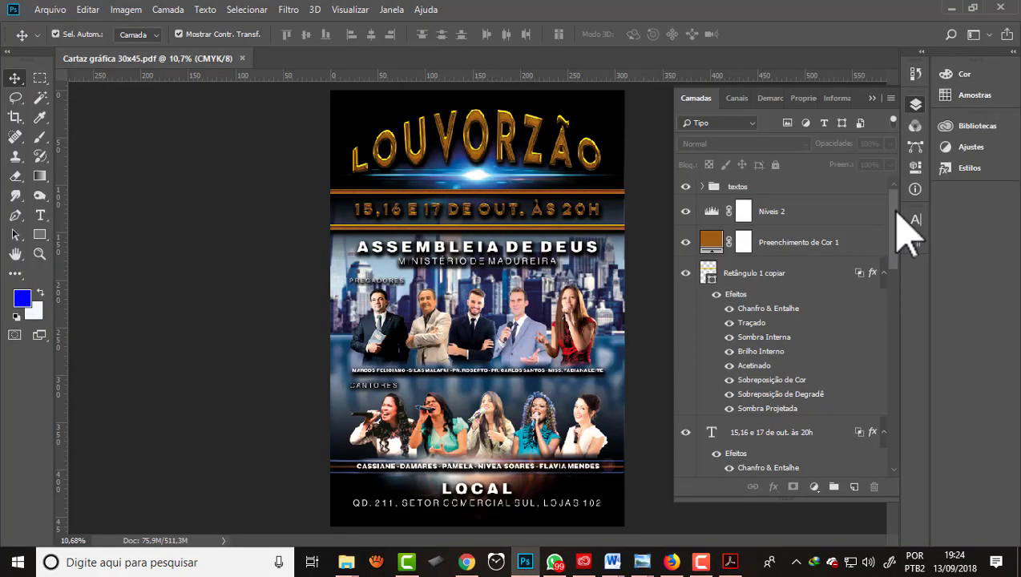
# Apply the layer masks of [004442] and [004437], leaving the gradient fill's mask untouched
pyautogui.moveTo(896, 217); pyautogui.dragTo(895, 417)
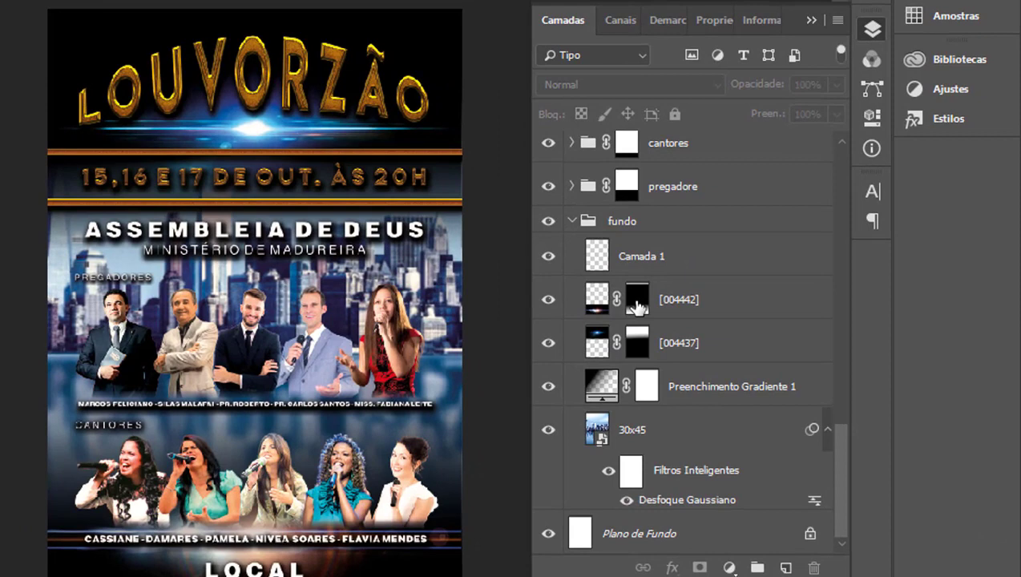
pyautogui.rightClick(638, 307)
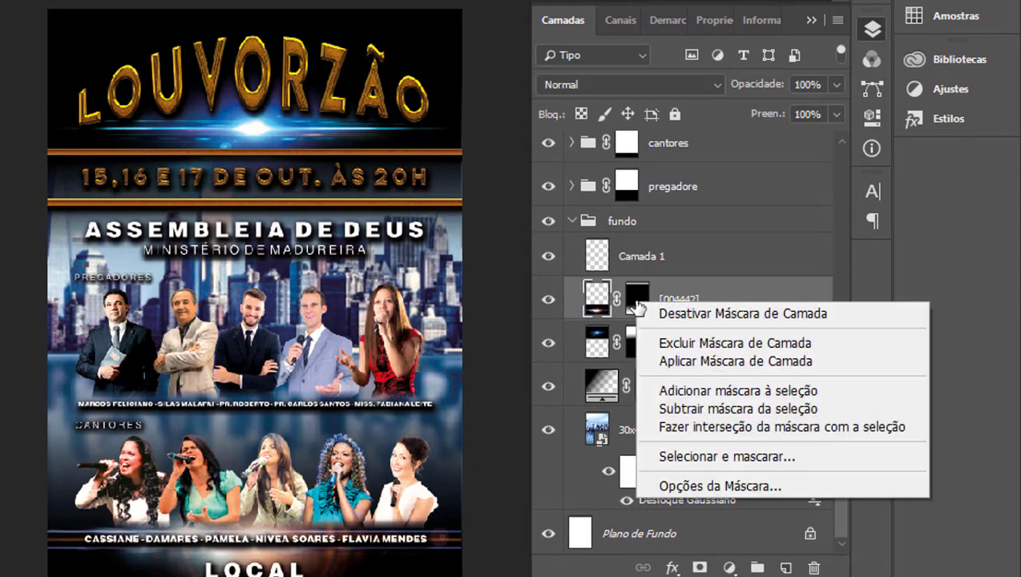
pyautogui.click(711, 362)
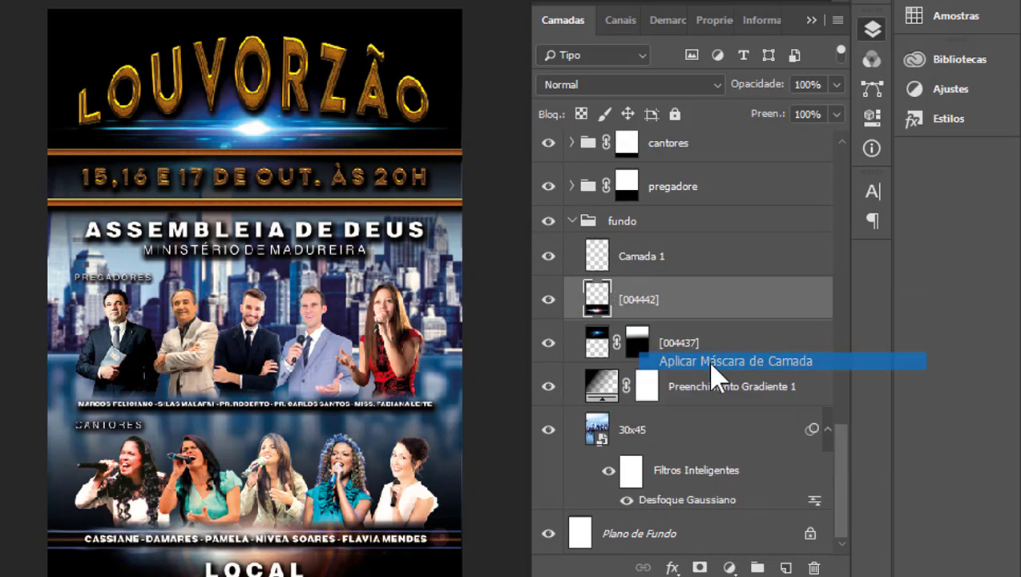
pyautogui.rightClick(635, 345)
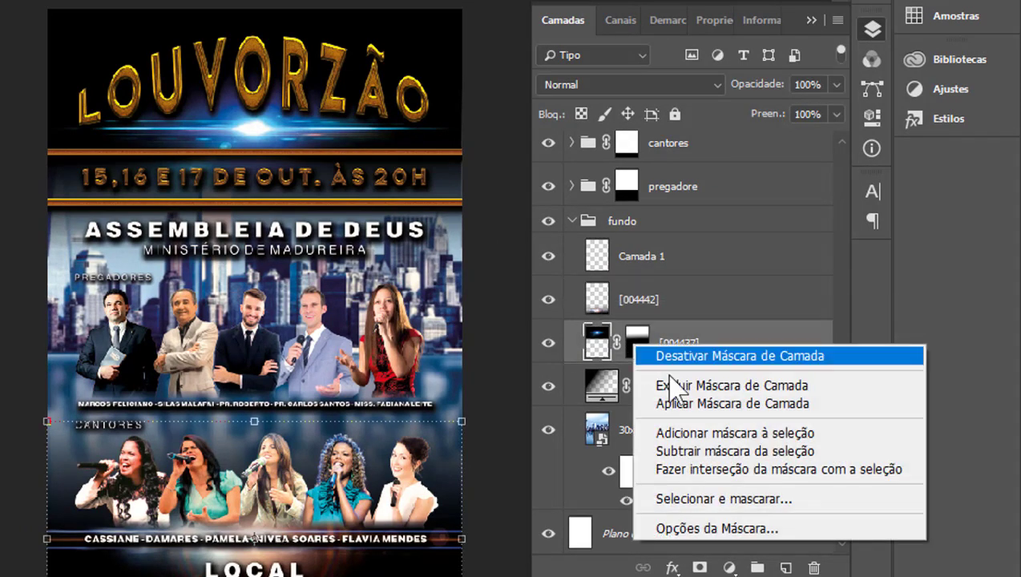
pyautogui.click(686, 404)
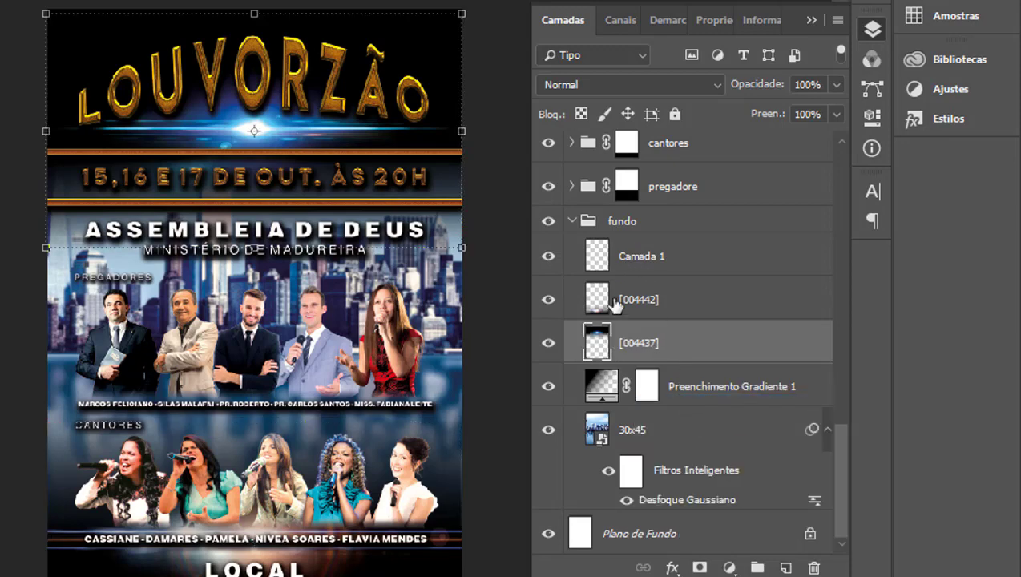
pyautogui.rightClick(646, 387)
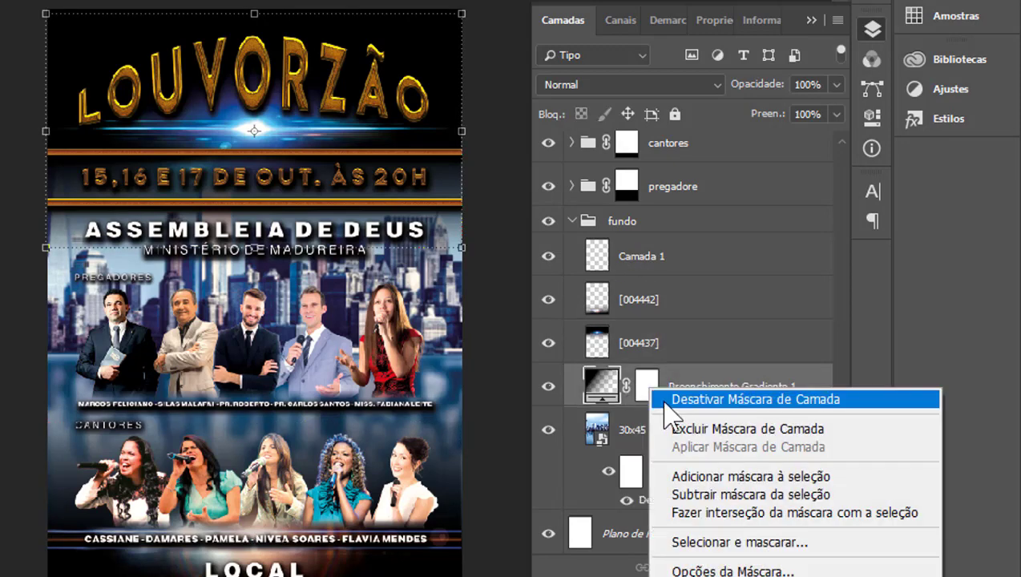
pyautogui.click(861, 324)
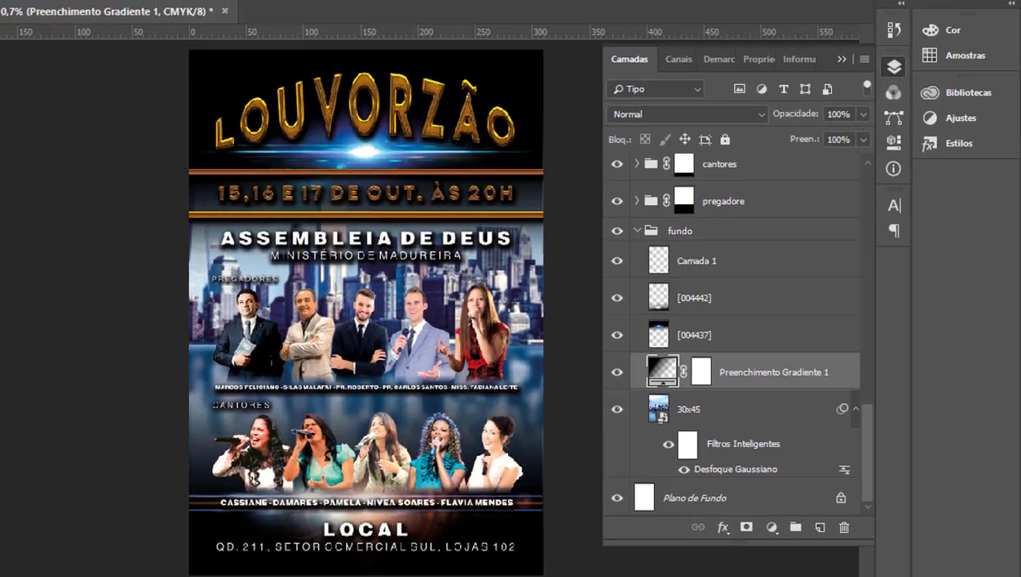
# Save a Photoshop (*.PSD) copy named Ccartaz fechado into the IMpressão folder
pyautogui.click(49, 9)
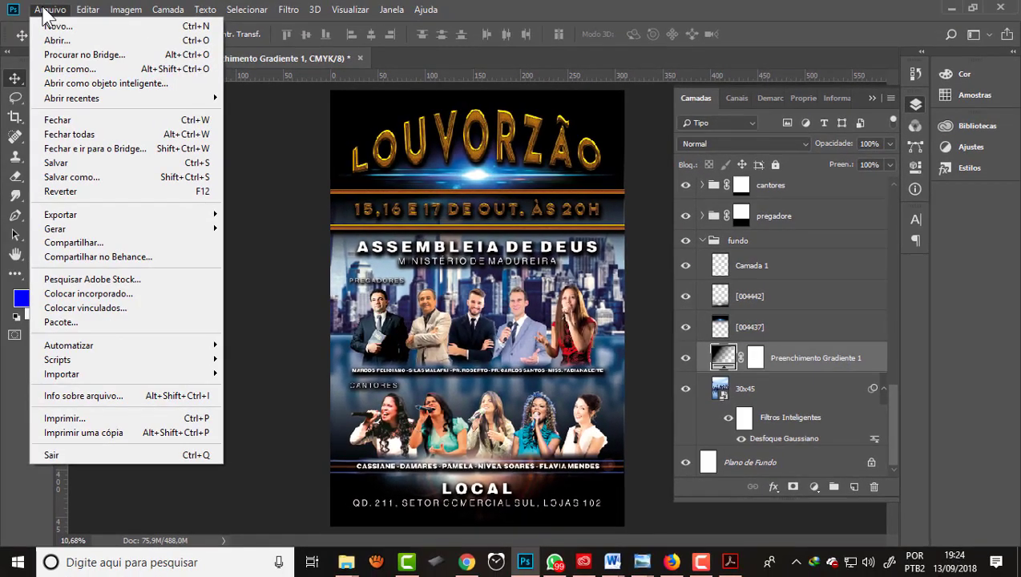
pyautogui.click(72, 178)
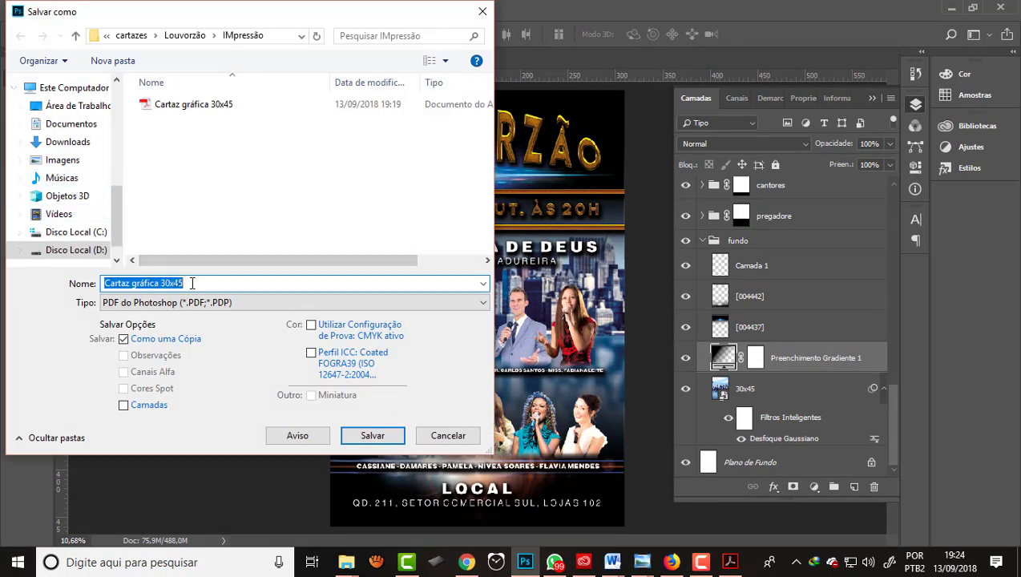
pyautogui.click(191, 283)
pyautogui.press('BackSpace')
pyautogui.press('BackSpace')
pyautogui.press('BackSpace')
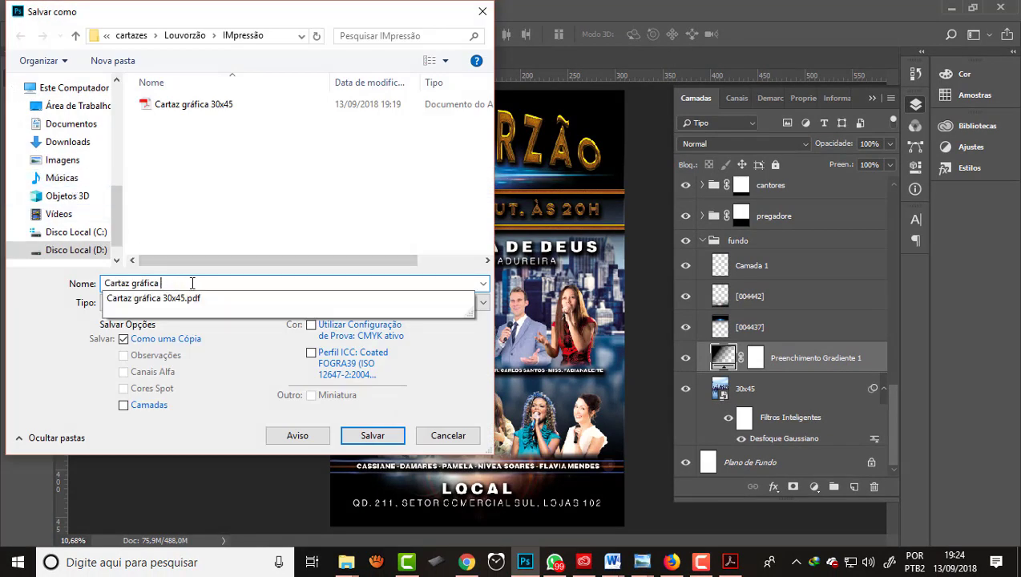
pyautogui.press('BackSpace')
pyautogui.press('BackSpace')
pyautogui.press('BackSpace')
pyautogui.press('BackSpace')
pyautogui.press('BackSpace')
pyautogui.press('BackSpace')
pyautogui.write('cartaz')
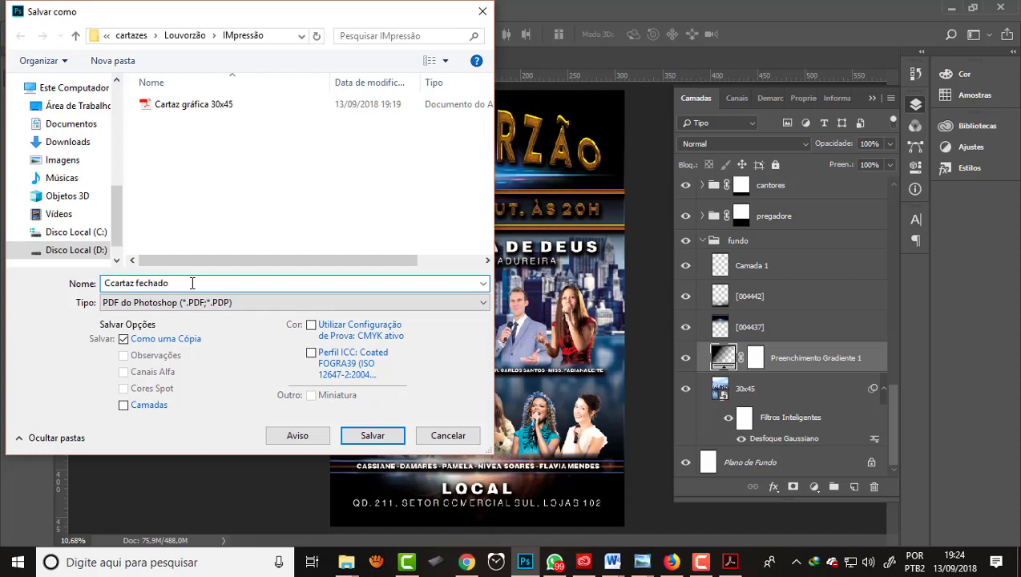
pyautogui.click(439, 304)
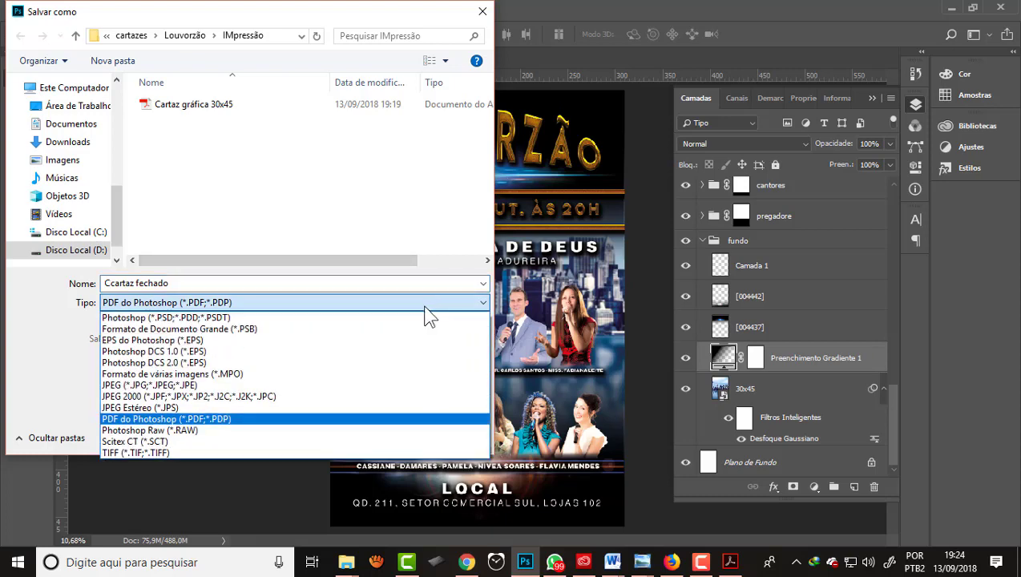
pyautogui.click(168, 318)
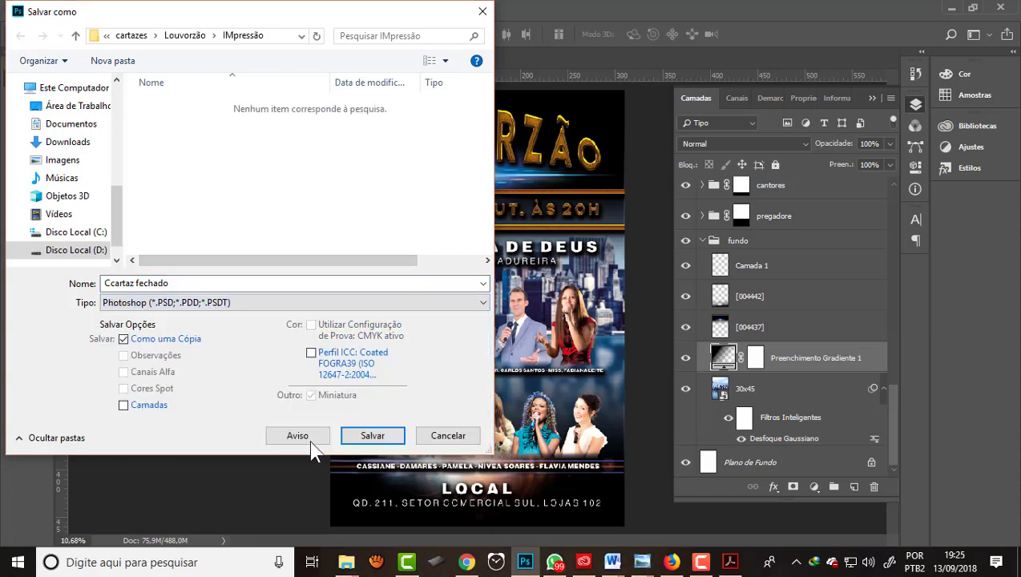
pyautogui.click(377, 439)
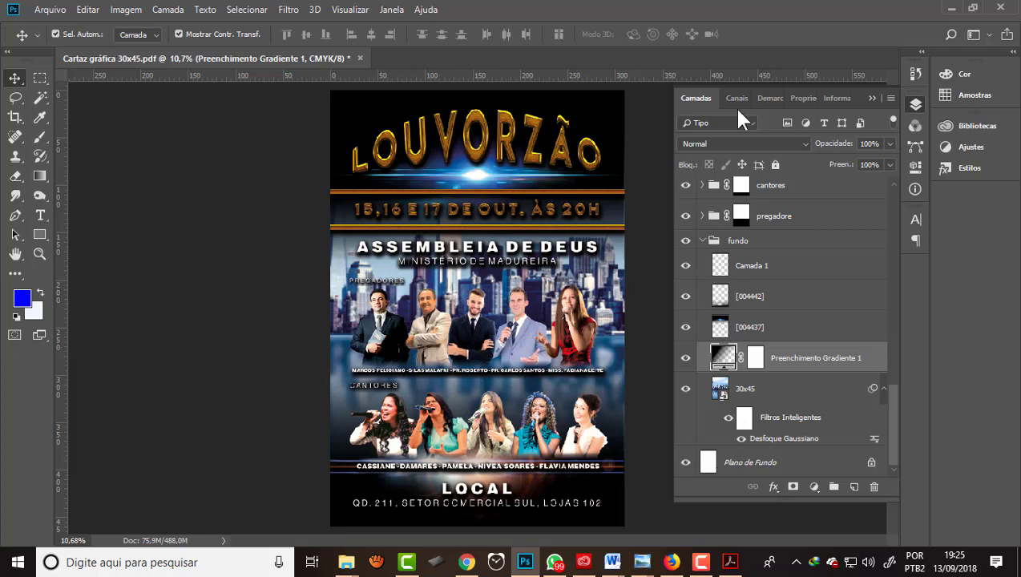
# Expand the textos group and select the address text layer
pyautogui.scroll(2, 739, 270)
pyautogui.scroll(2, 738, 270)
pyautogui.scroll(2, 738, 270)
pyautogui.scroll(2, 738, 270)
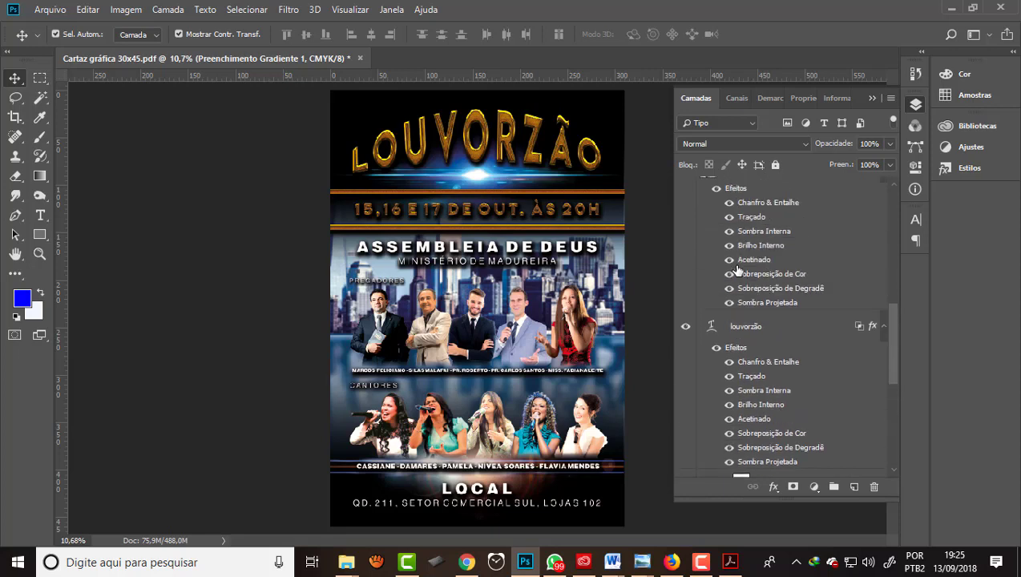
pyautogui.scroll(2, 738, 271)
pyautogui.scroll(2, 738, 270)
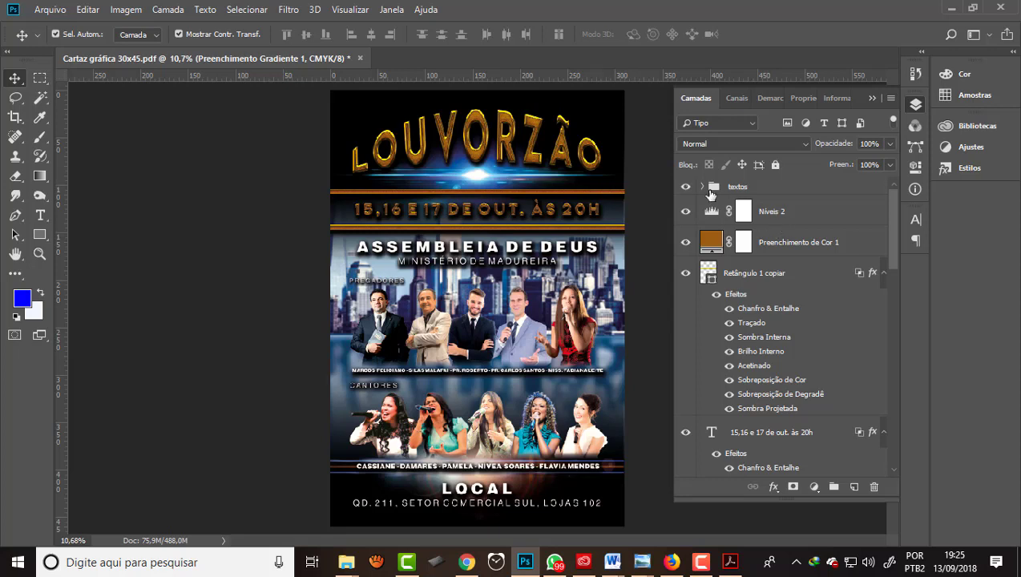
pyautogui.click(699, 188)
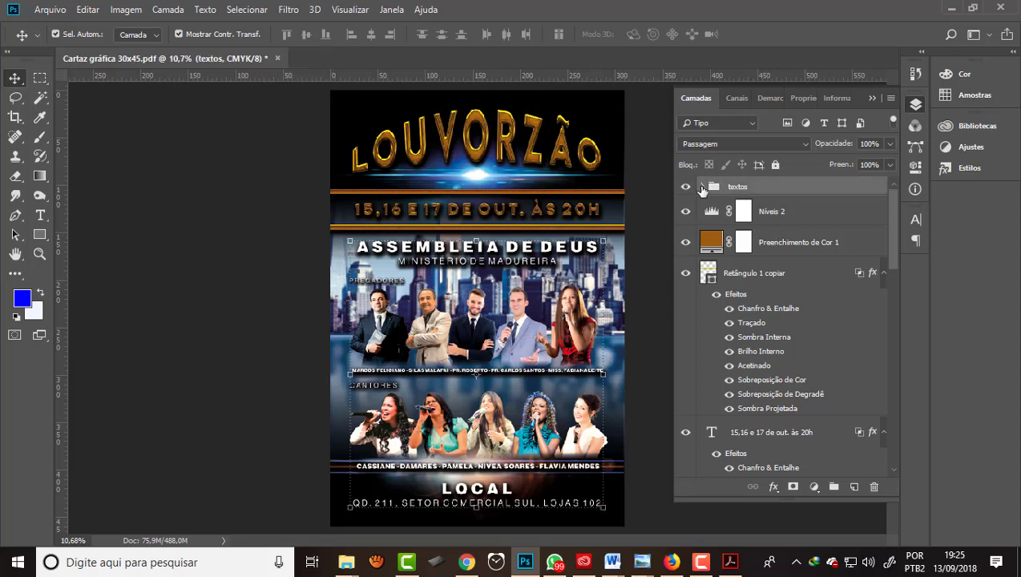
pyautogui.click(700, 188)
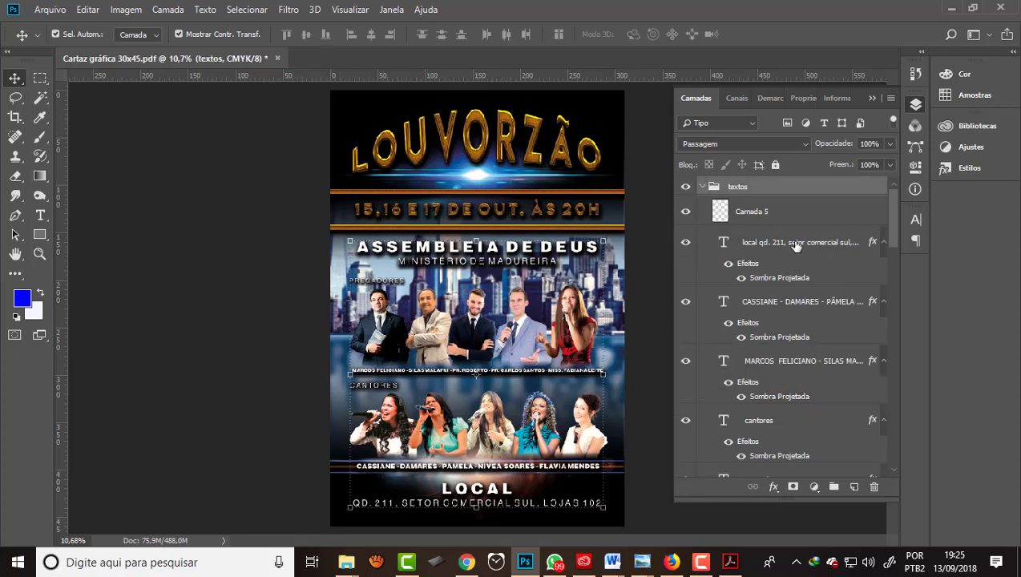
pyautogui.click(770, 245)
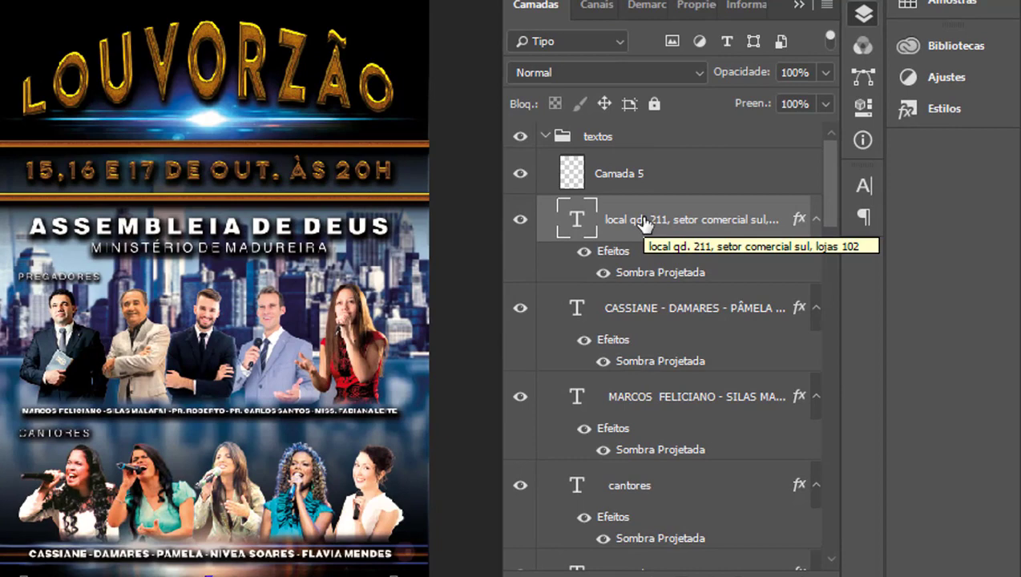
pyautogui.rightClick(646, 225)
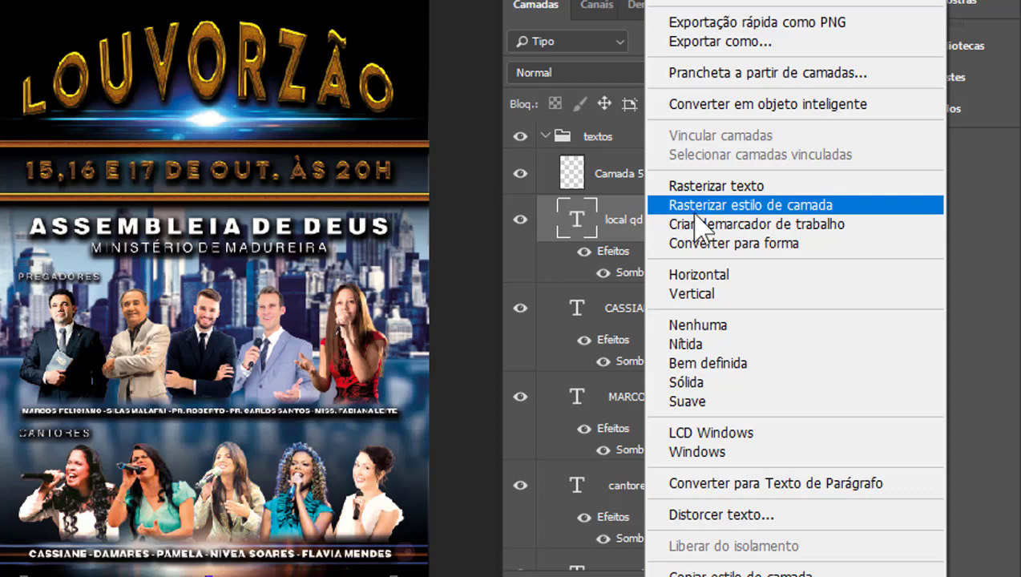
pyautogui.press('Escape')
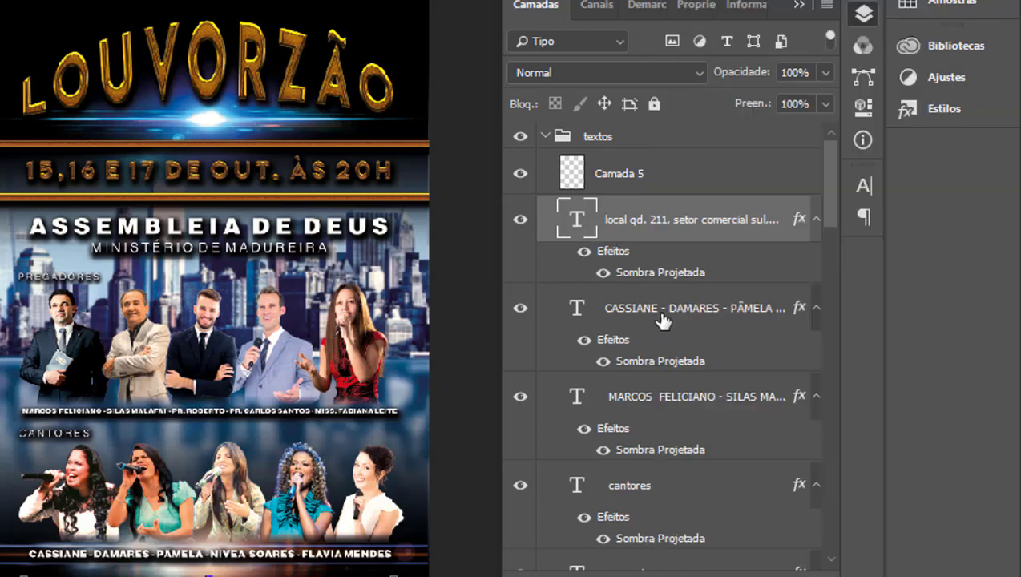
# Add the singers, preachers, cantores, pregadores and assembleia de deus text layers to the selection
pyautogui.keyDown('ctrl'); pyautogui.click(662, 316); pyautogui.keyUp('ctrl')
pyautogui.keyDown('ctrl'); pyautogui.click(659, 405); pyautogui.keyUp('ctrl')
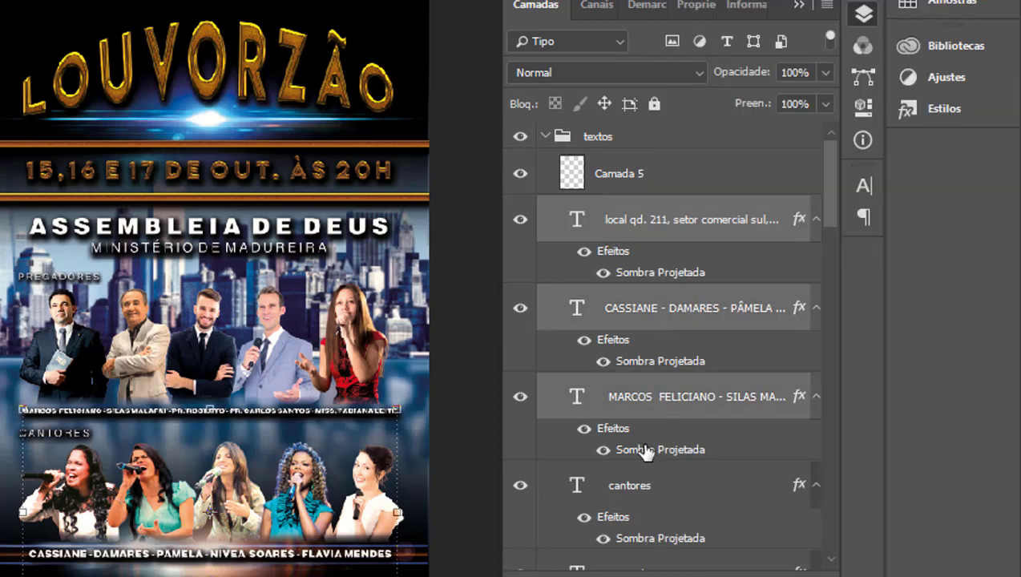
pyautogui.keyDown('ctrl'); pyautogui.click(635, 490); pyautogui.keyUp('ctrl')
pyautogui.scroll(-2, 633, 495)
pyautogui.scroll(-4, 634, 493)
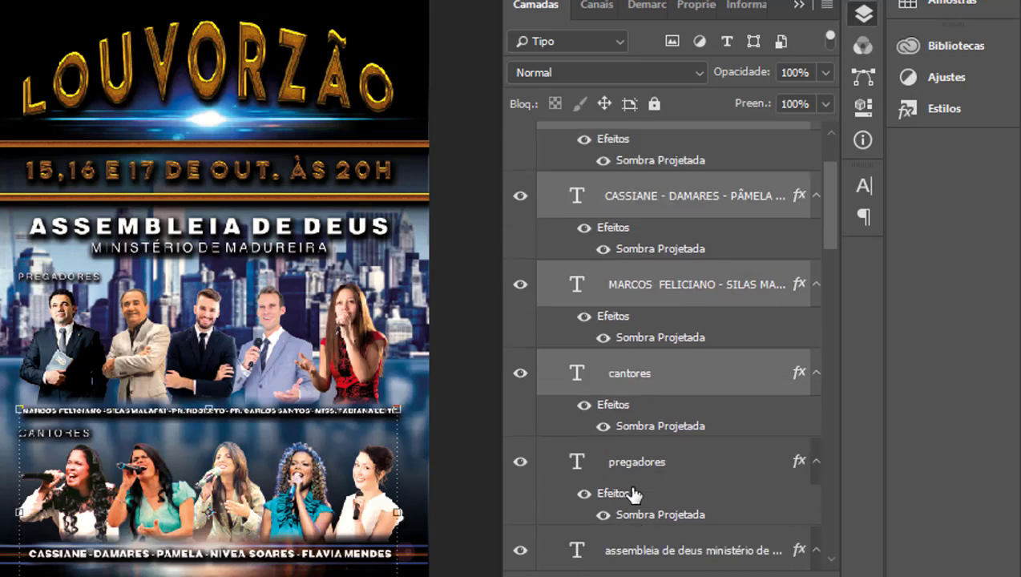
pyautogui.scroll(-1, 633, 490)
pyautogui.keyDown('ctrl'); pyautogui.click(637, 408); pyautogui.keyUp('ctrl')
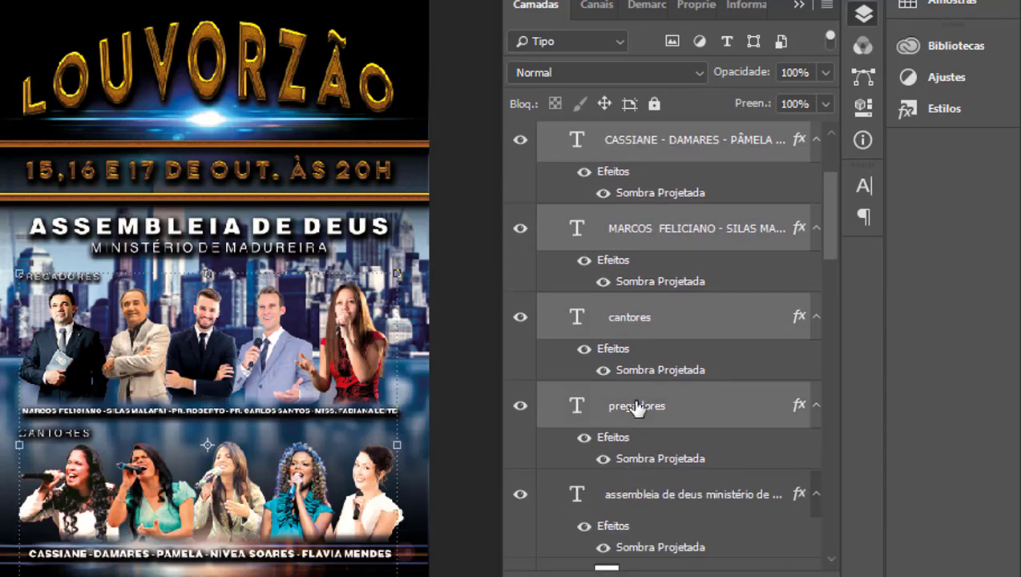
pyautogui.scroll(-4, 635, 404)
pyautogui.keyDown('ctrl'); pyautogui.click(615, 385); pyautogui.keyUp('ctrl')
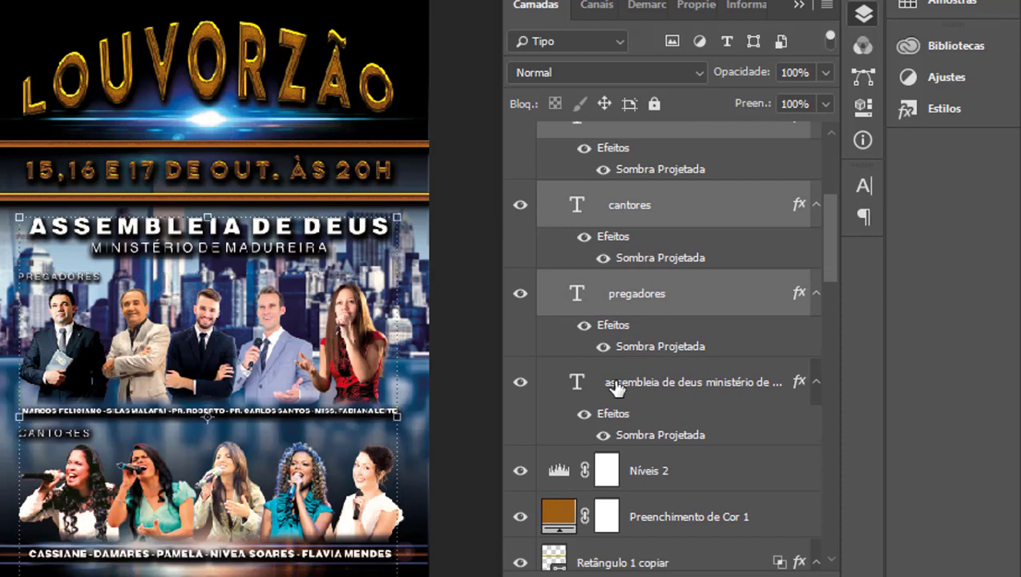
pyautogui.scroll(-1, 616, 385)
pyautogui.scroll(-3, 616, 384)
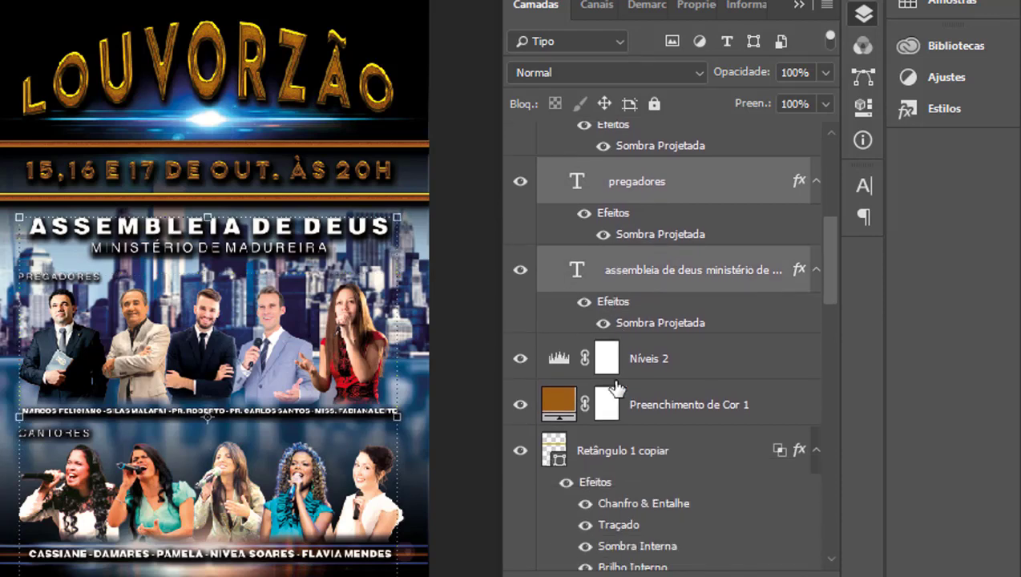
# Rasterize the selected text layers together with their layer styles
pyautogui.rightClick(647, 272)
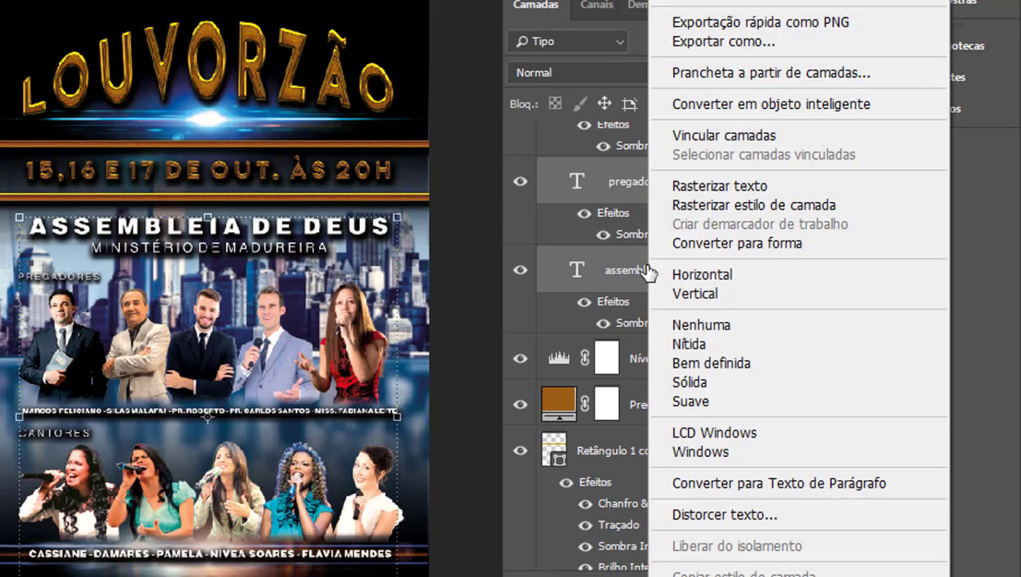
pyautogui.click(768, 215)
pyautogui.scroll(-5, 771, 222)
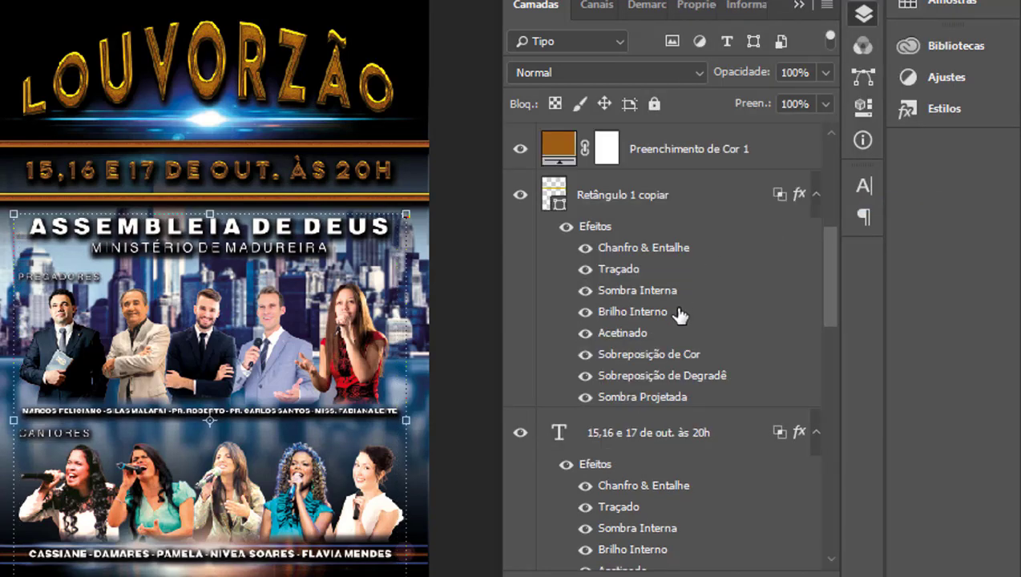
pyautogui.scroll(5, 679, 315)
pyautogui.scroll(3, 680, 315)
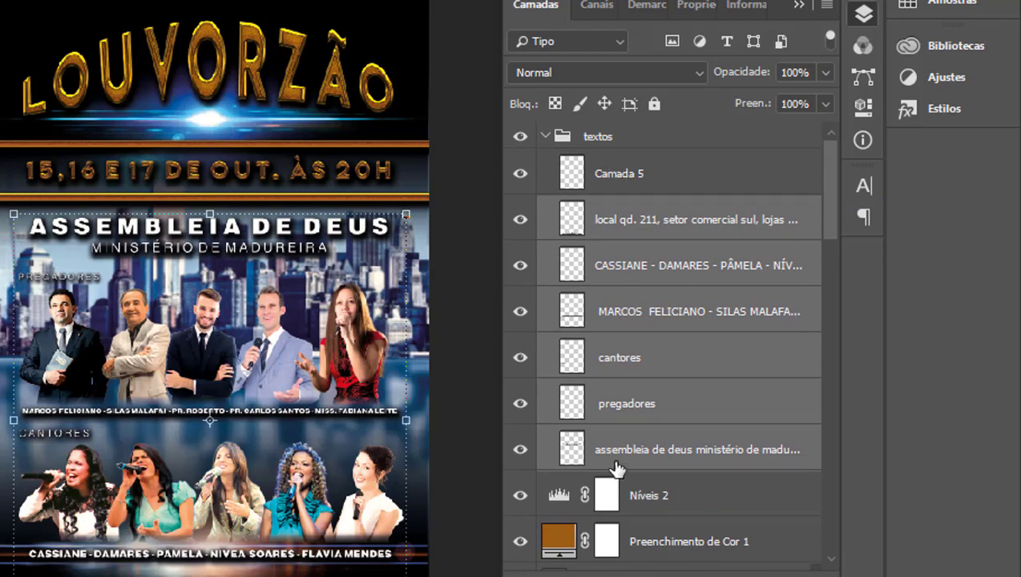
# Toggle Camada 5 and the local qd. 211 text off and on, then collapse textos
pyautogui.click(520, 174)
pyautogui.click(520, 175)
pyautogui.click(519, 222)
pyautogui.click(520, 220)
pyautogui.click(544, 137)
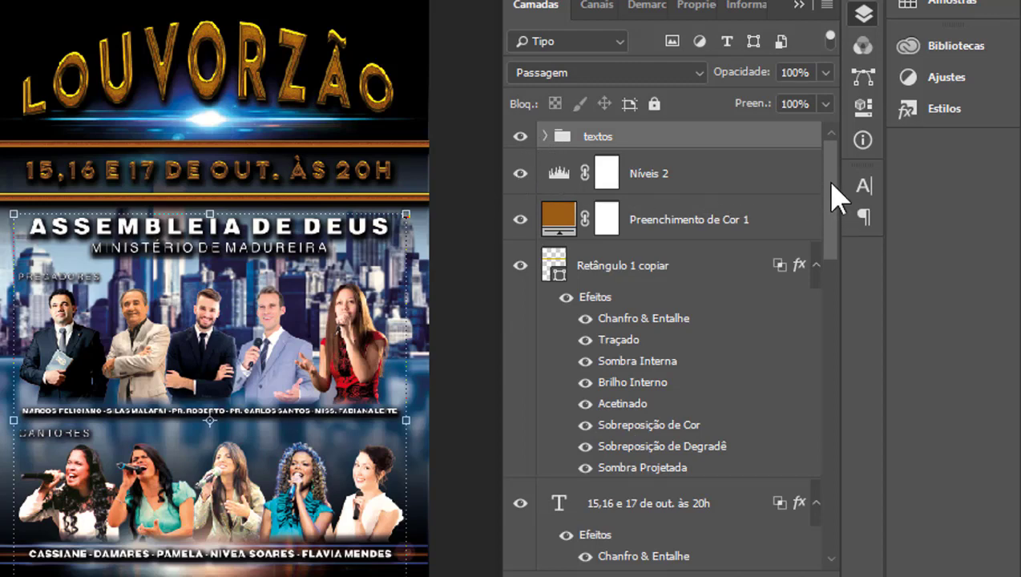
# Rasterize the Retângulo 1 copiar shape layer
pyautogui.scroll(-1, 833, 200)
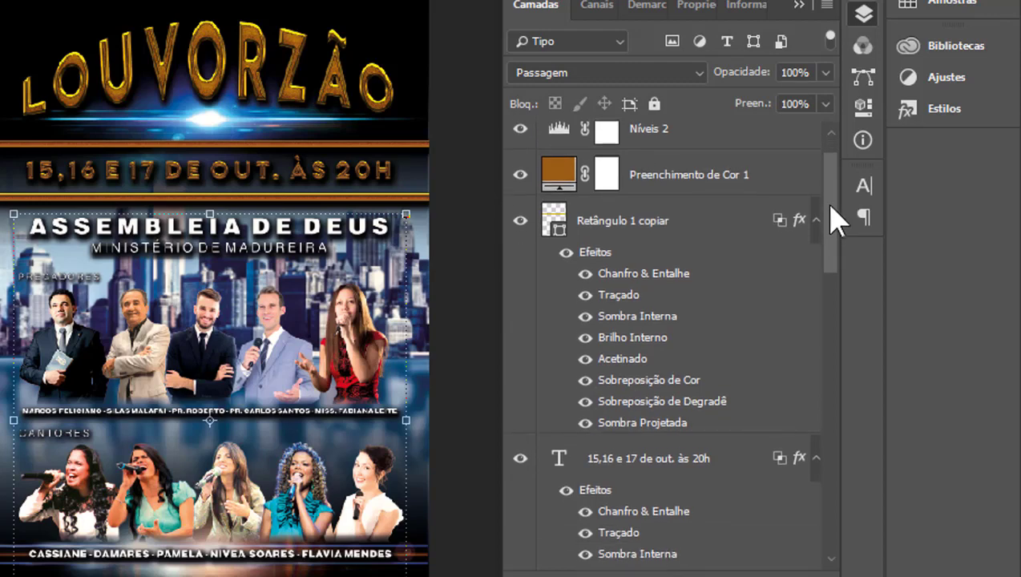
pyautogui.rightClick(564, 213)
pyautogui.press('Escape')
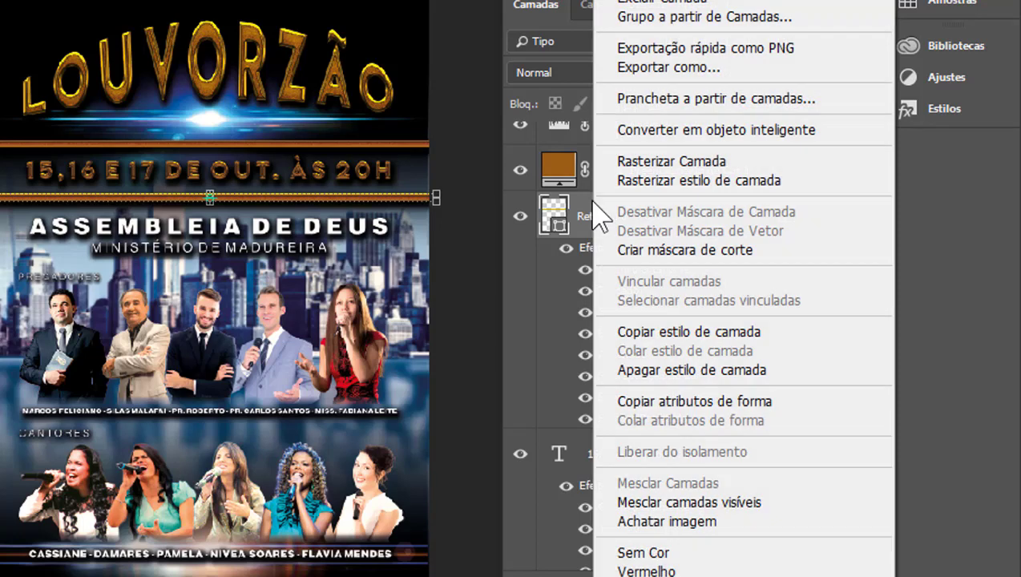
pyautogui.click(633, 162)
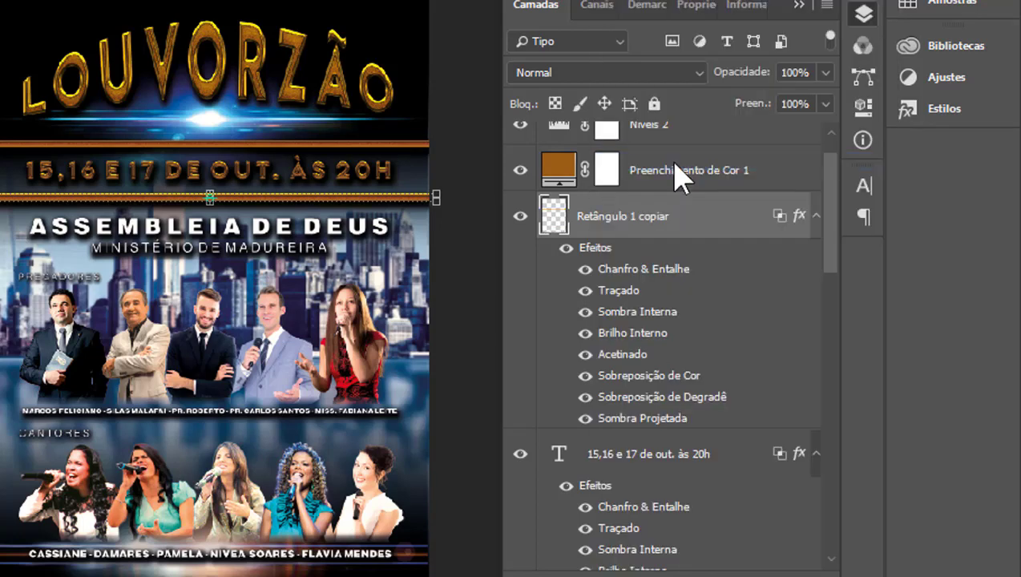
pyautogui.scroll(1, 710, 275)
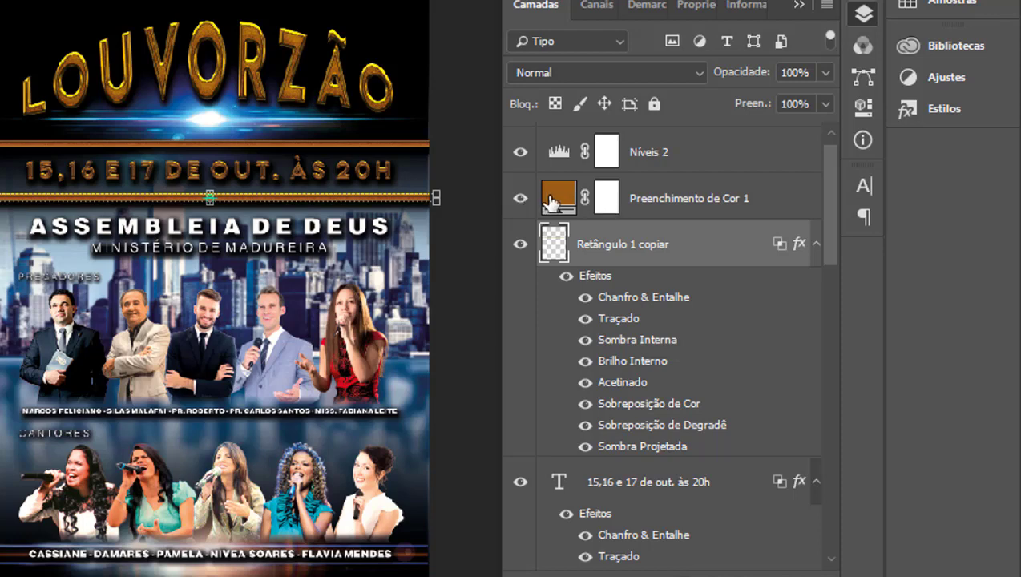
# Check the Preenchimento de Cor 1 mask options without changes and select the date text layer
pyautogui.rightClick(609, 202)
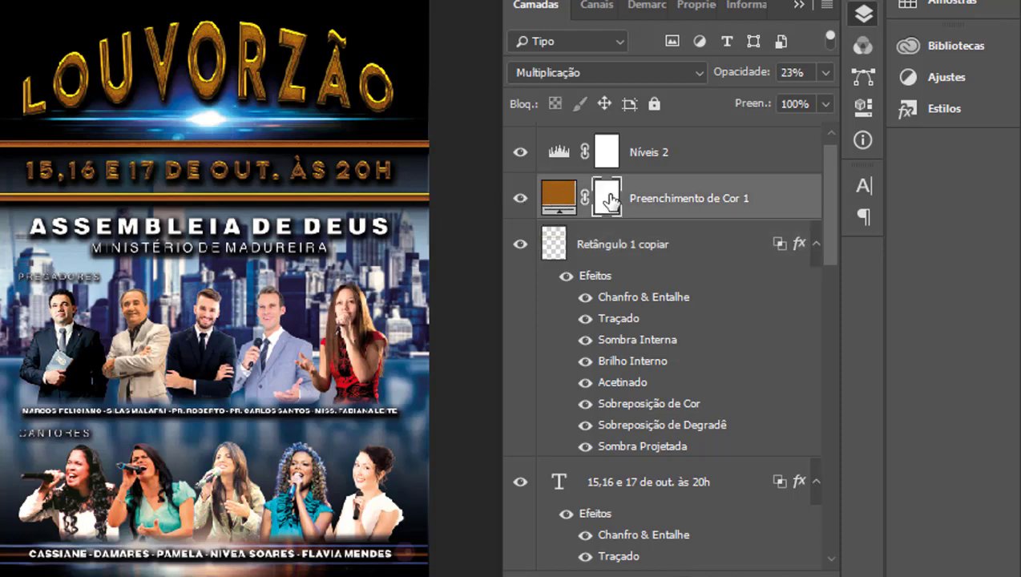
pyautogui.click(758, 158)
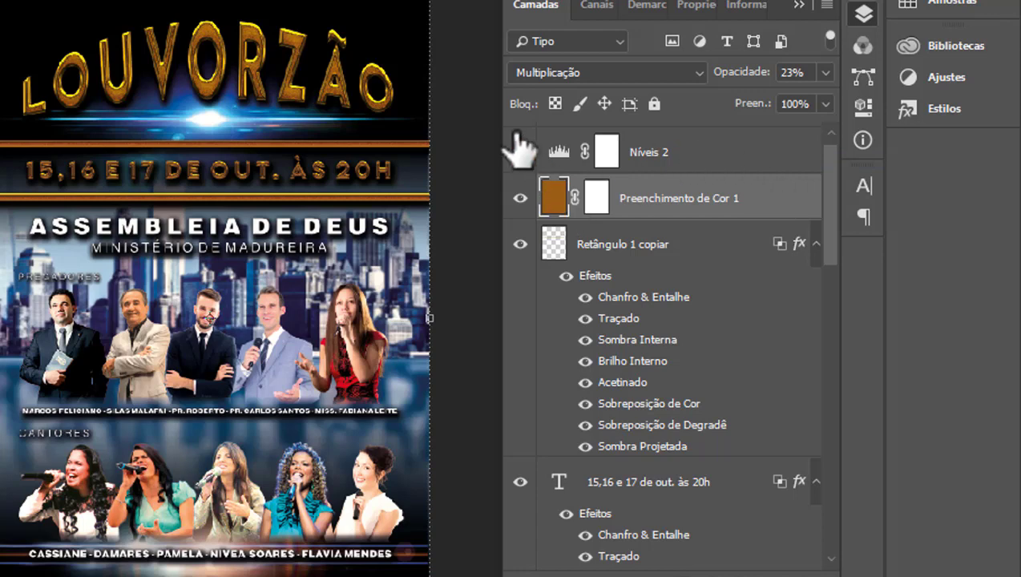
pyautogui.click(716, 234)
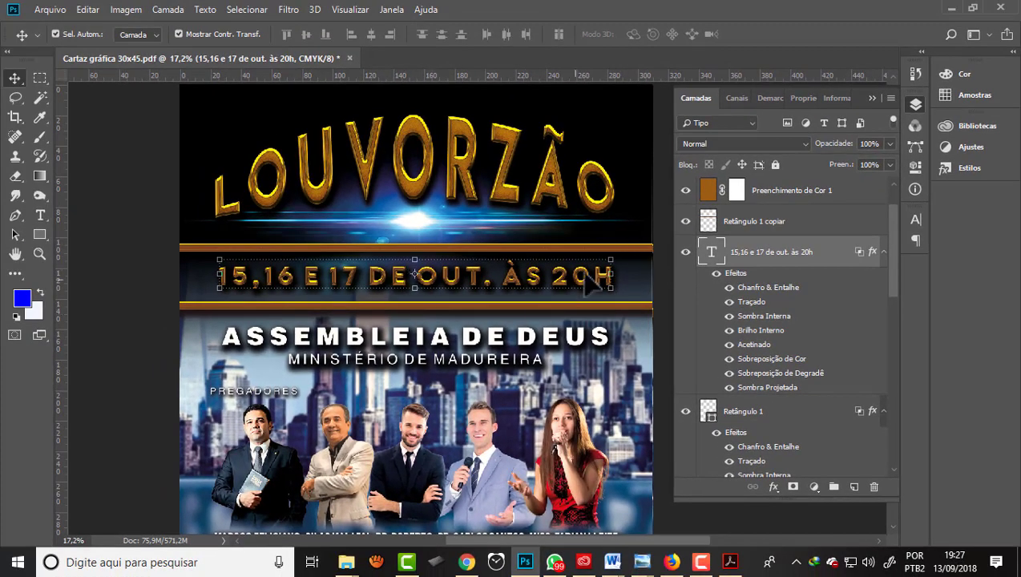
# Rasterize the date text layer's style, then bring up layer options for Retângulo 1
pyautogui.rightClick(776, 255)
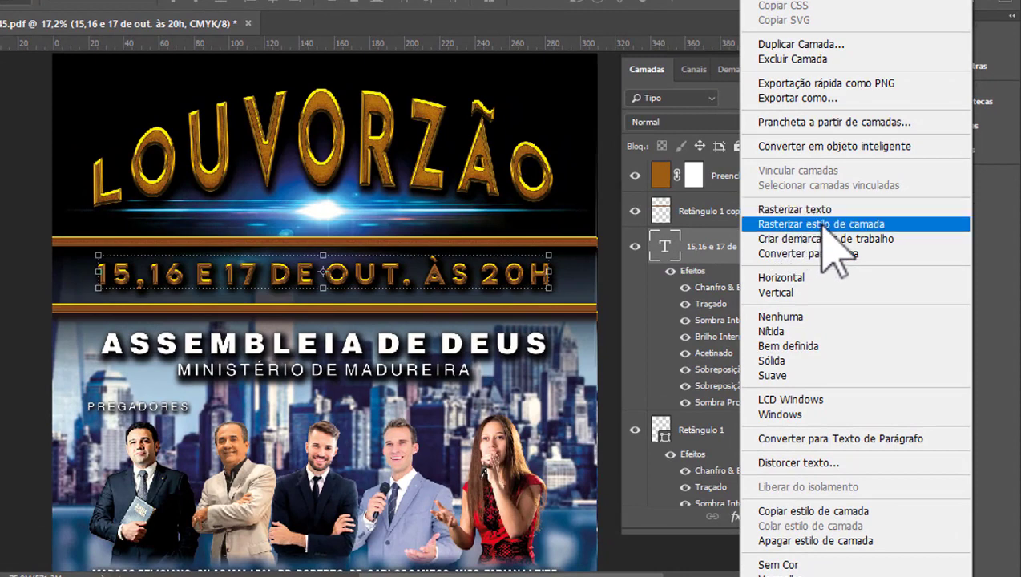
pyautogui.click(822, 226)
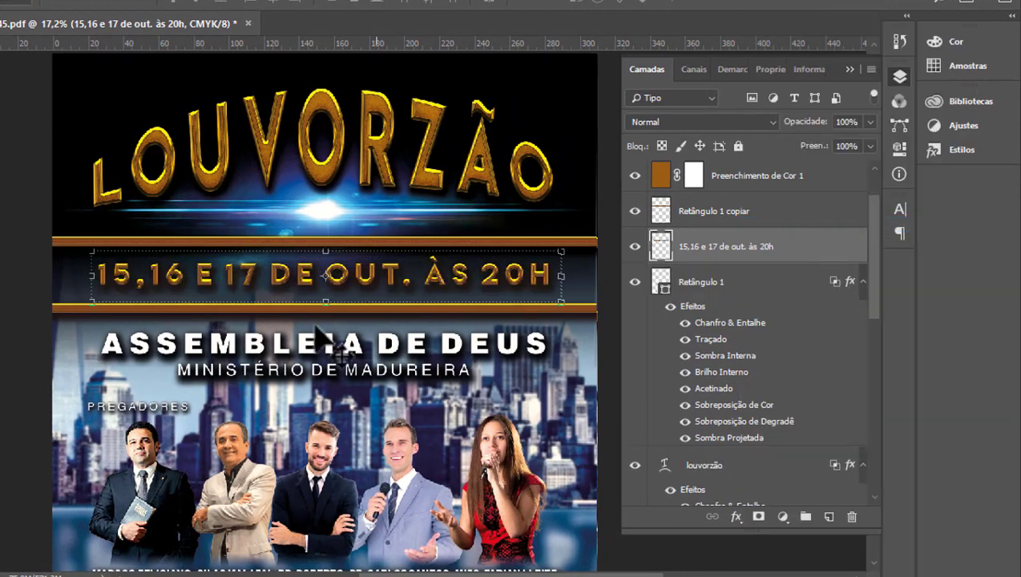
pyautogui.click(20, 277)
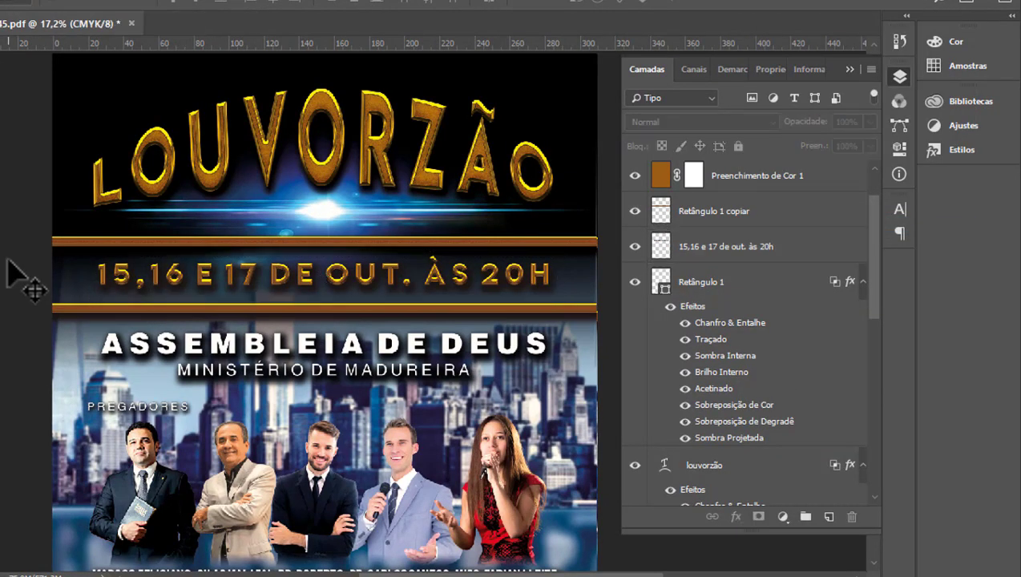
pyautogui.click(312, 171)
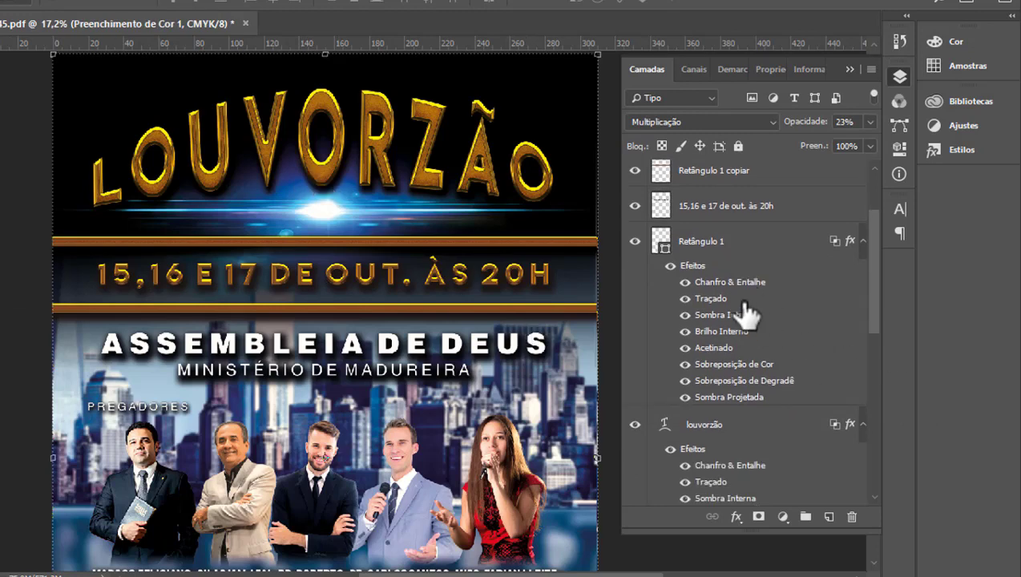
pyautogui.click(736, 287)
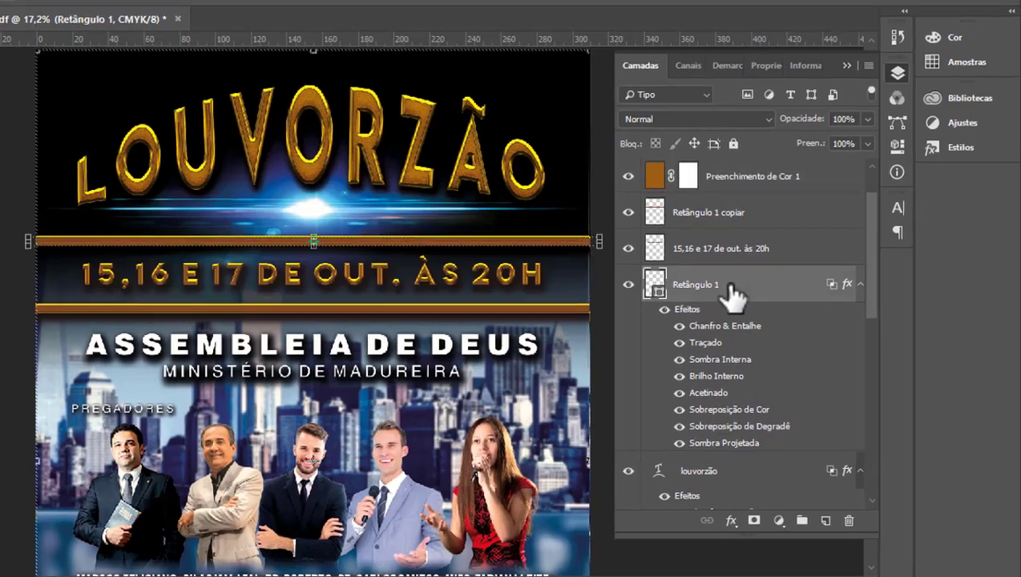
pyautogui.rightClick(735, 287)
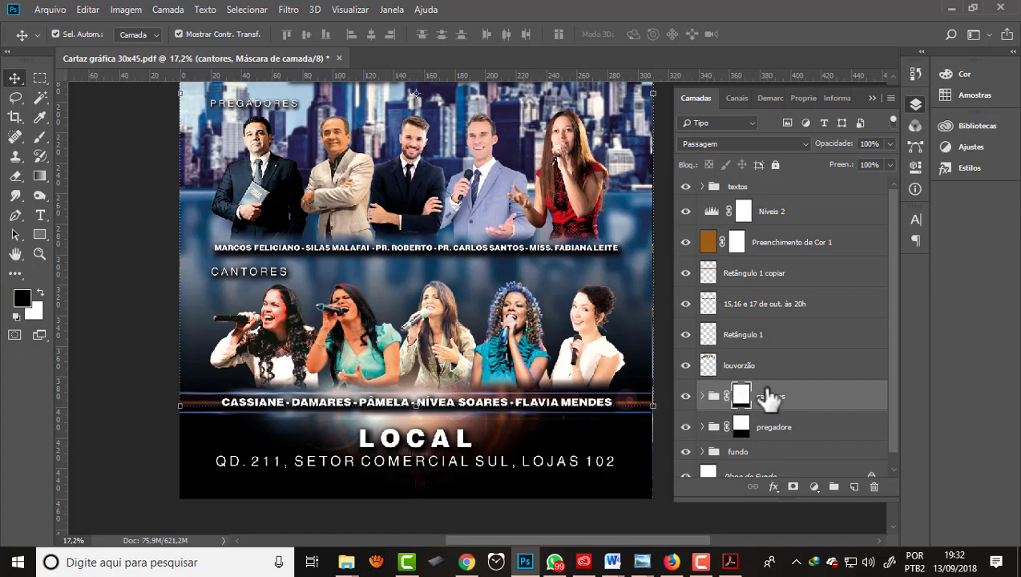
# Merge the cantores group into one layer and apply its layer mask
pyautogui.click(791, 408)
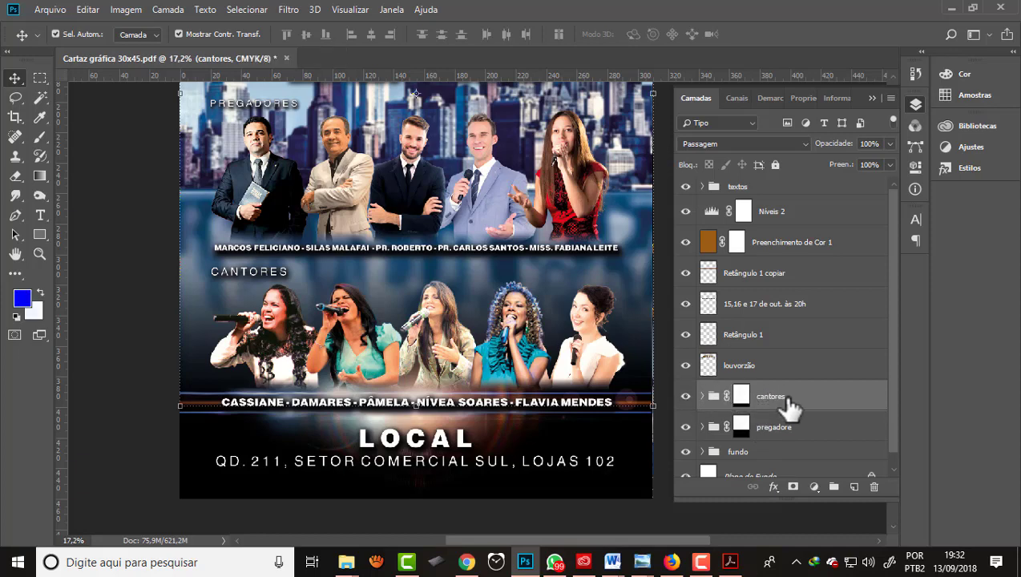
pyautogui.click(686, 396)
pyautogui.click(686, 396)
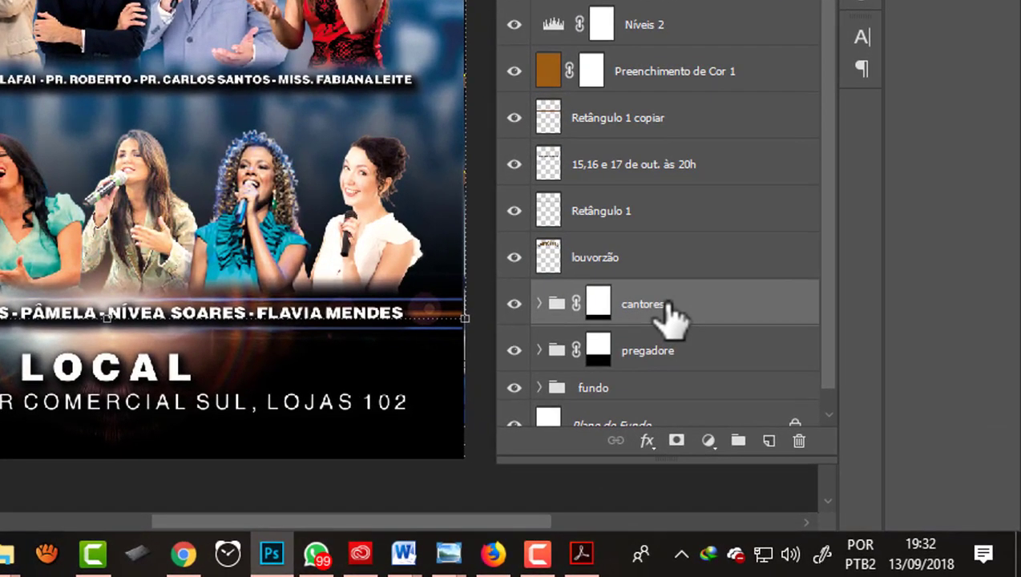
pyautogui.rightClick(678, 317)
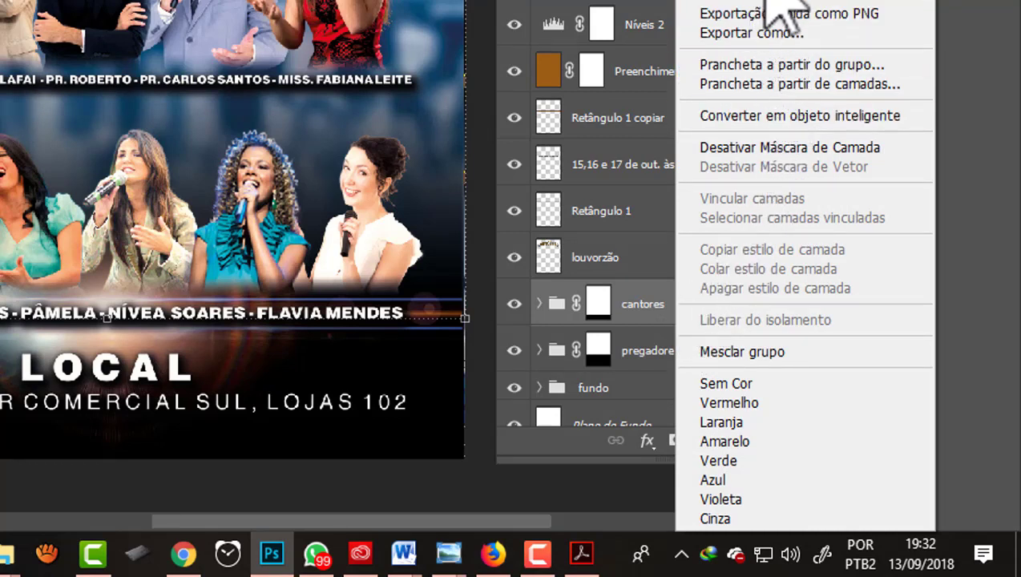
pyautogui.click(760, 358)
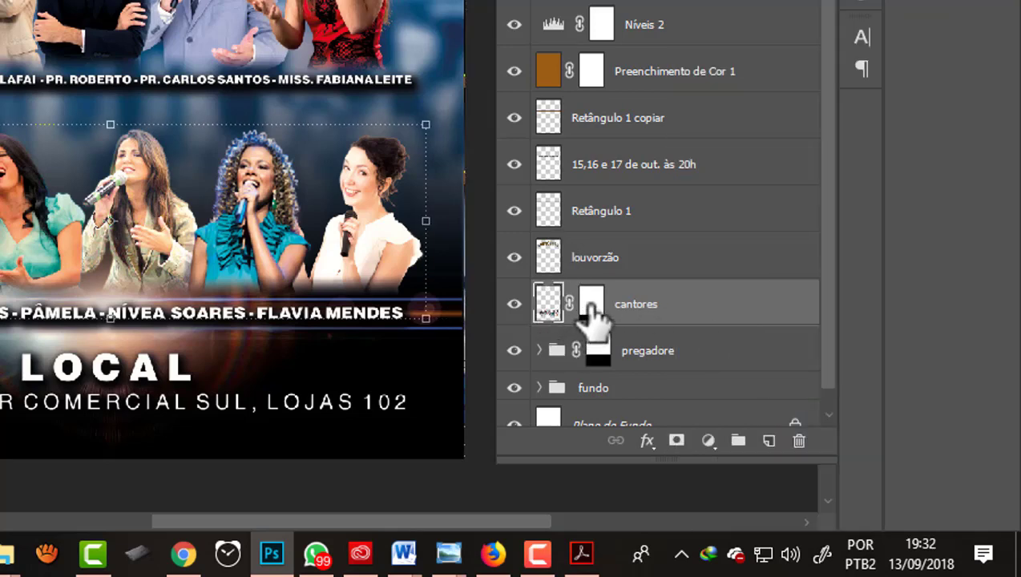
pyautogui.click(593, 304)
pyautogui.rightClick(595, 305)
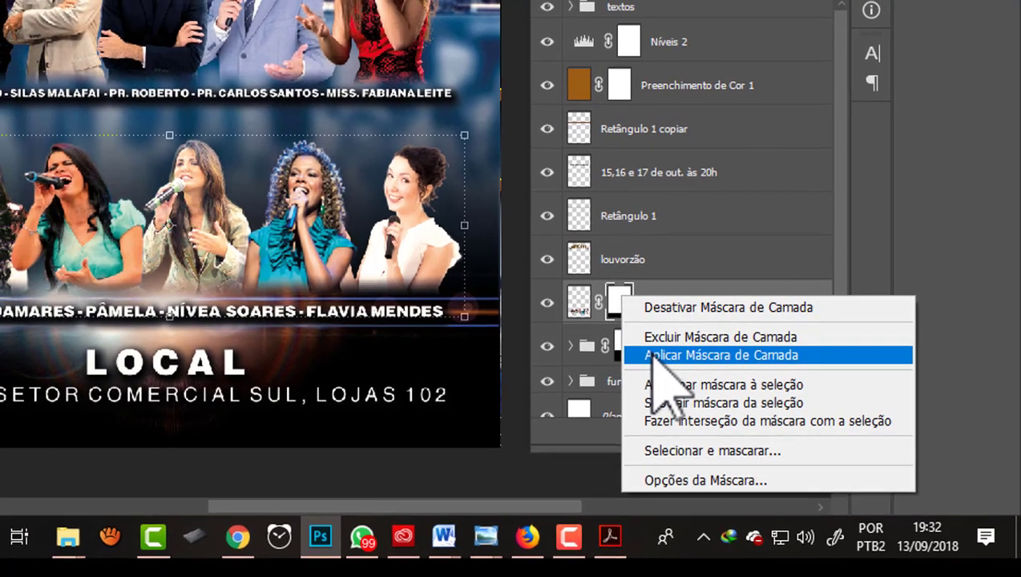
pyautogui.click(654, 359)
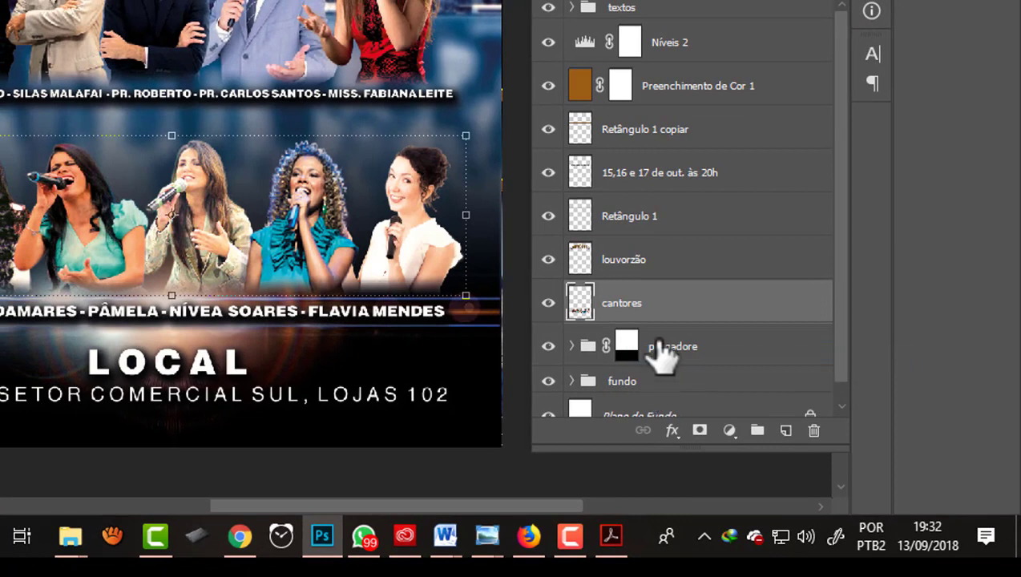
# Merge the pregadore group into one layer and apply its layer mask
pyautogui.click(745, 261)
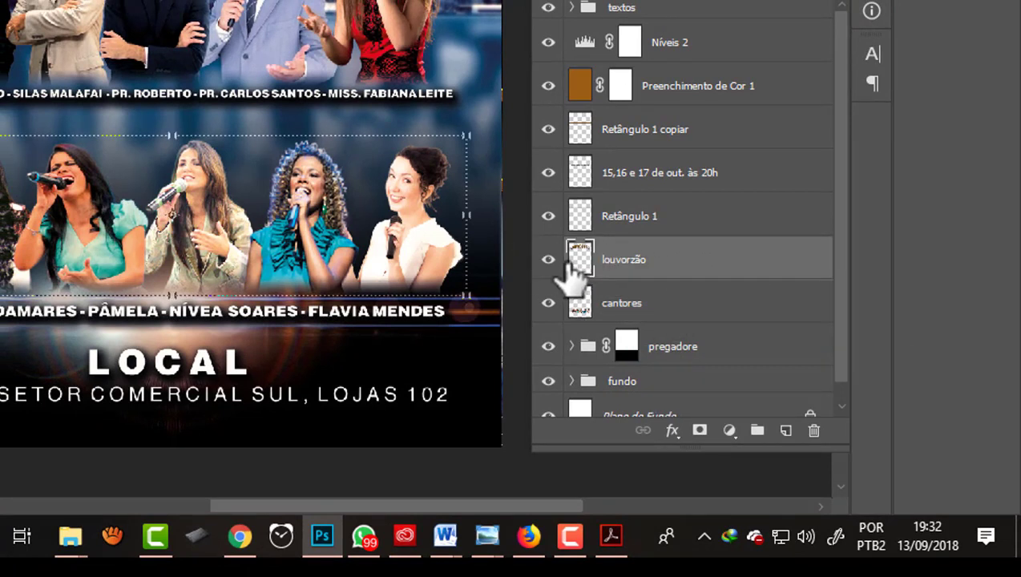
pyautogui.click(694, 357)
pyautogui.rightClick(694, 358)
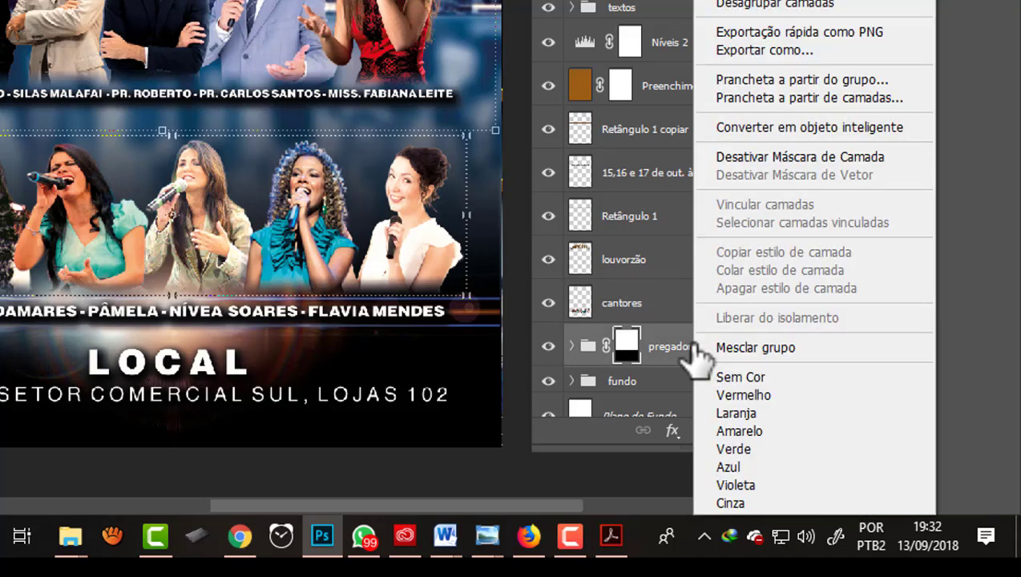
pyautogui.click(654, 317)
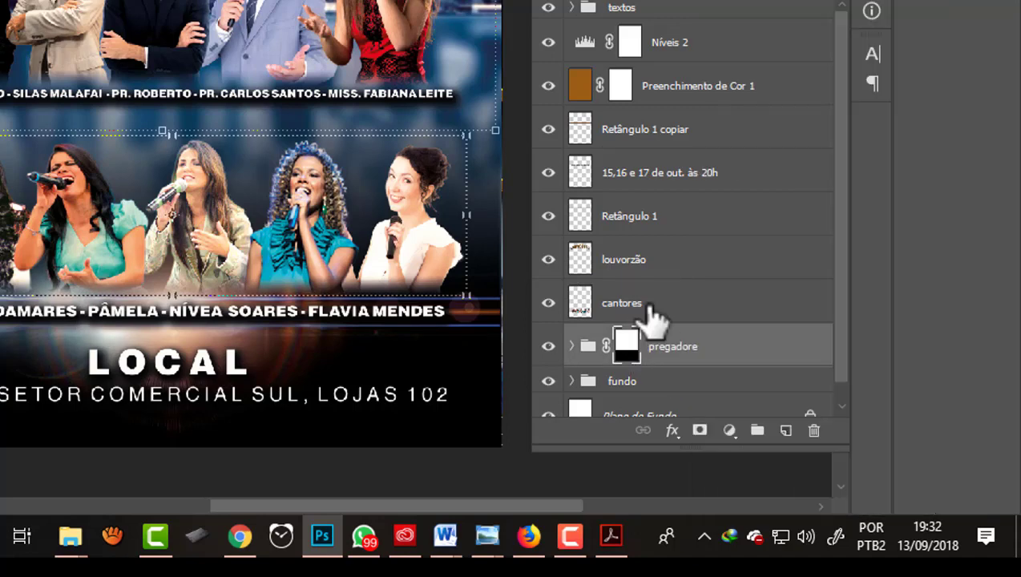
pyautogui.click(549, 303)
pyautogui.click(548, 303)
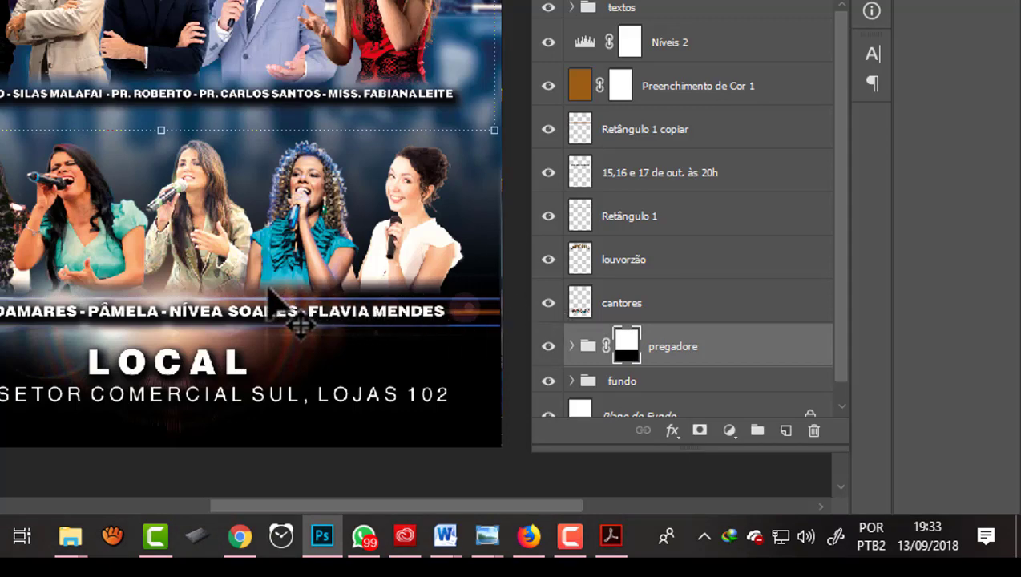
pyautogui.rightClick(732, 363)
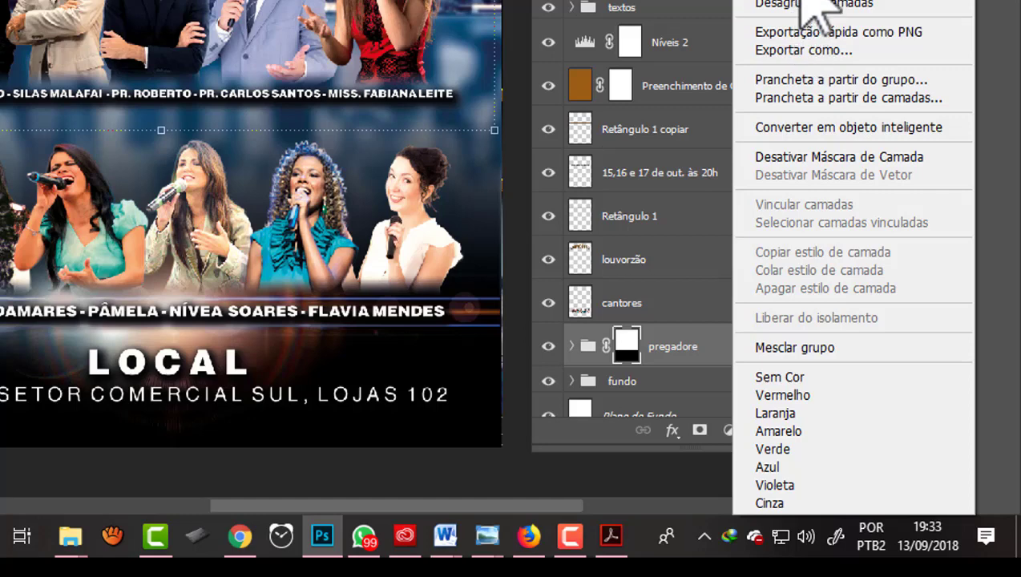
pyautogui.click(806, 347)
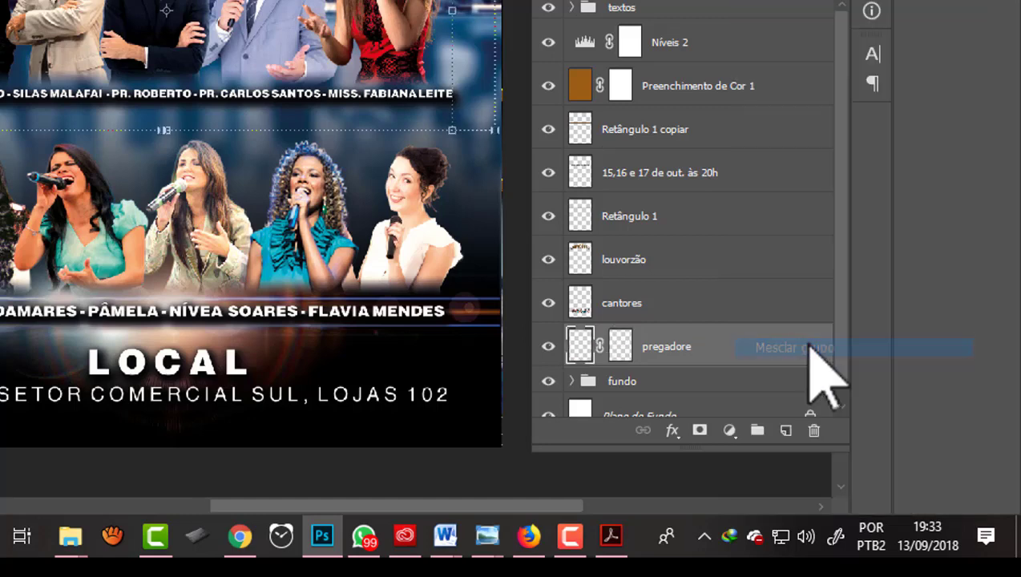
pyautogui.rightClick(622, 356)
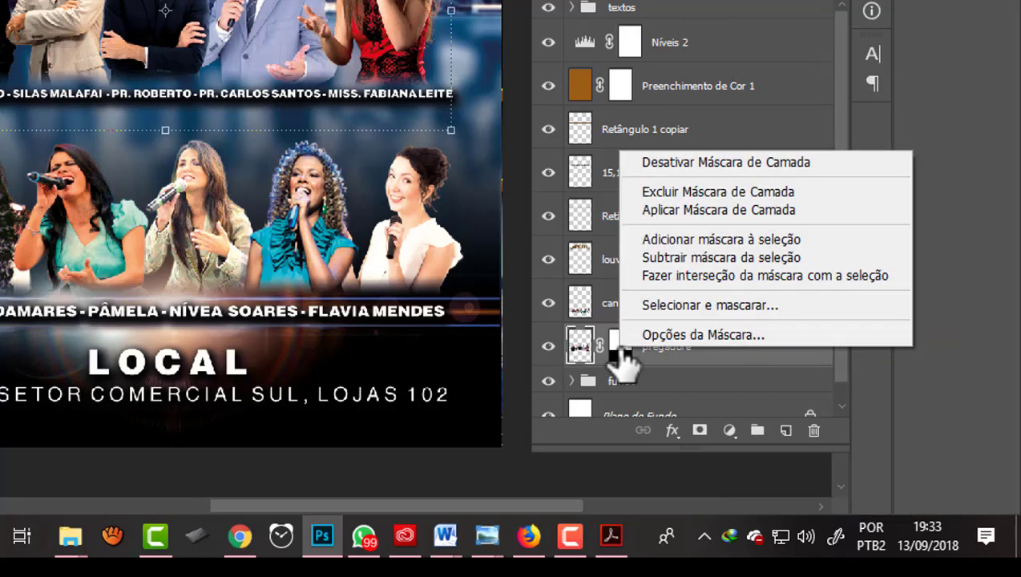
pyautogui.press('Escape')
pyautogui.rightClick(622, 354)
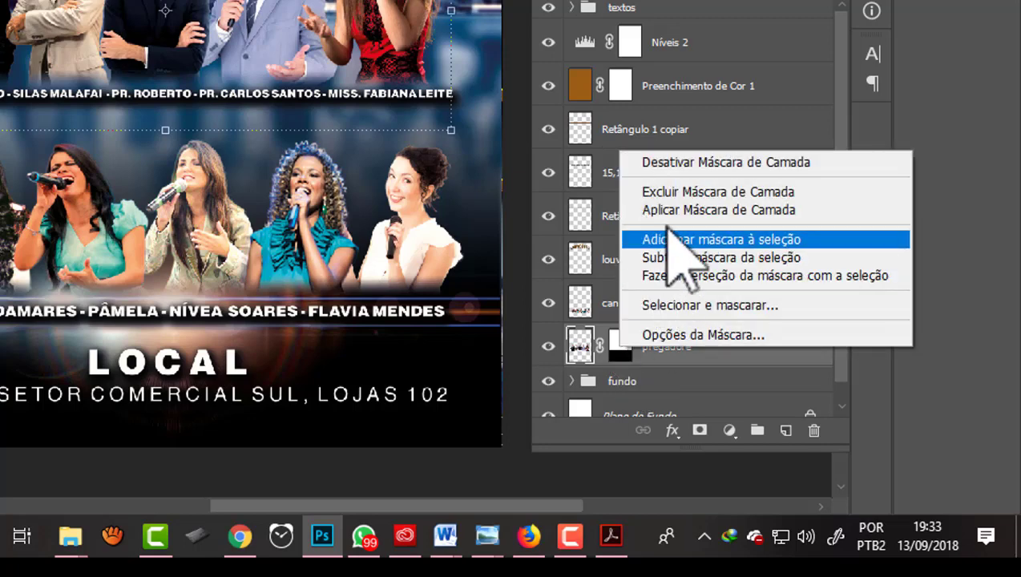
pyautogui.click(674, 212)
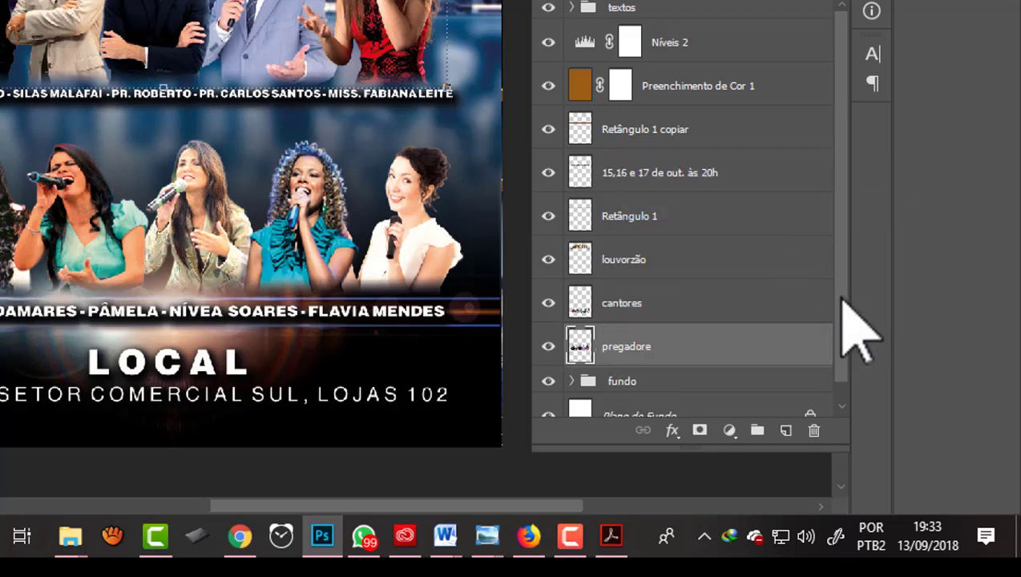
pyautogui.scroll(-1, 850, 350)
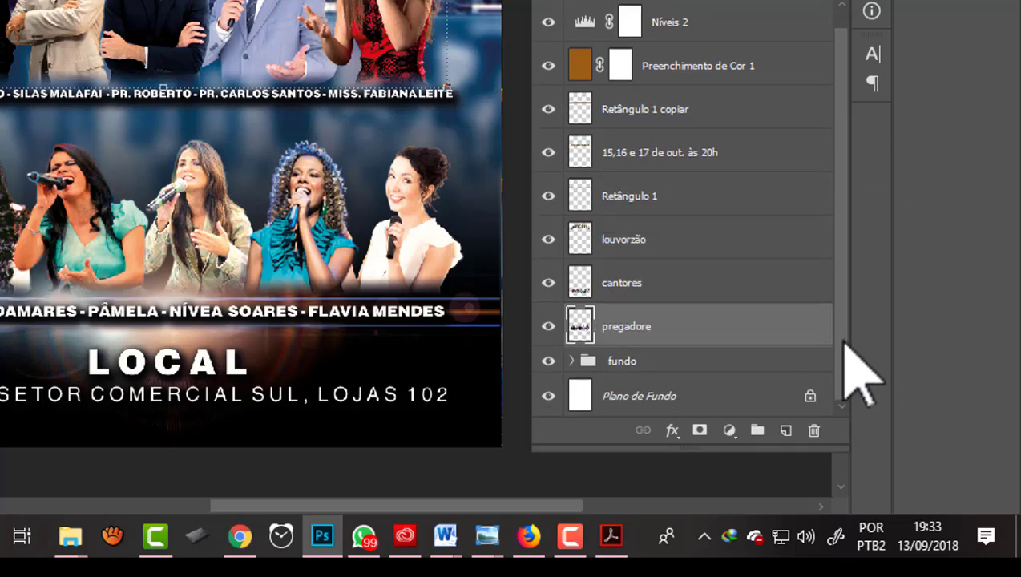
# Expand the fundo group and select Preenchimento Gradiente 1 together with the 30x45 layer
pyautogui.scroll(1, 848, 365)
pyautogui.scroll(-1, 848, 353)
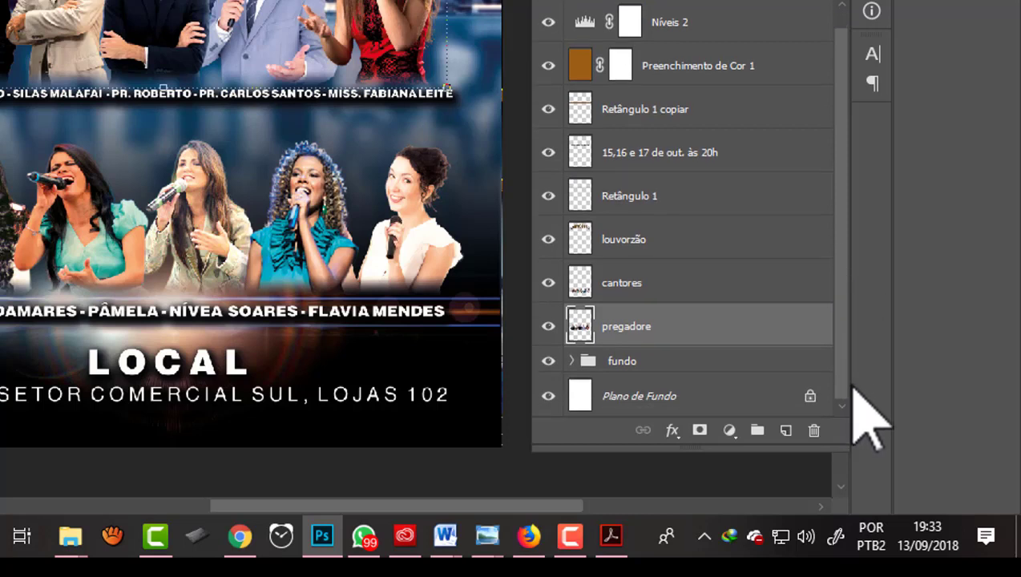
pyautogui.scroll(1, 854, 376)
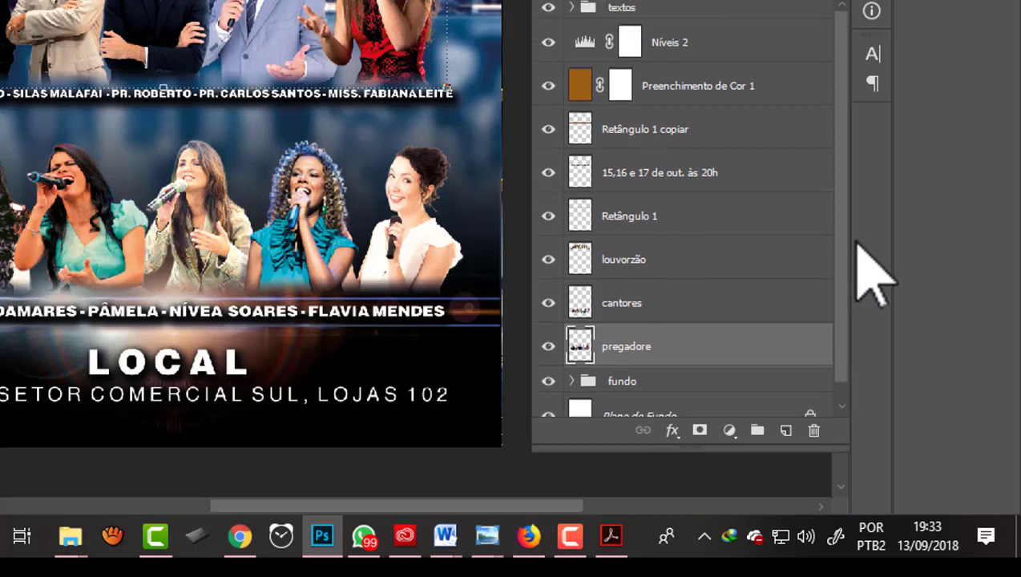
pyautogui.scroll(-1, 848, 216)
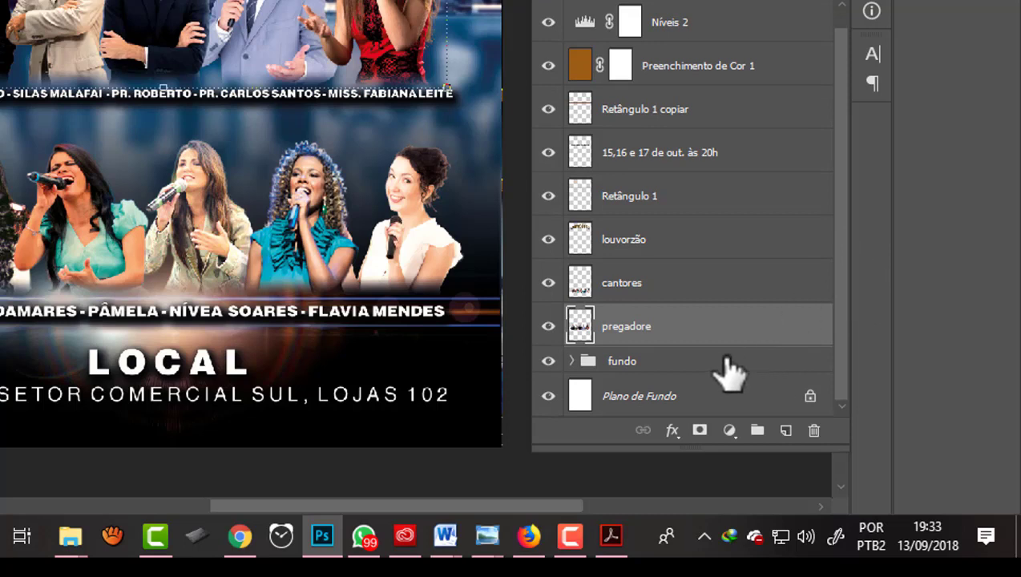
pyautogui.click(572, 362)
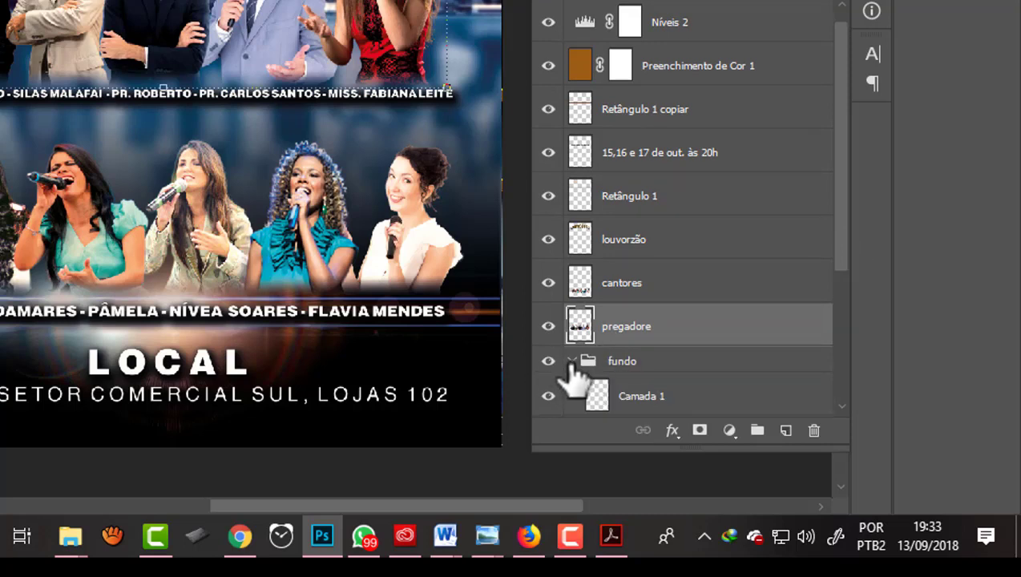
pyautogui.moveTo(849, 200); pyautogui.dragTo(846, 337)
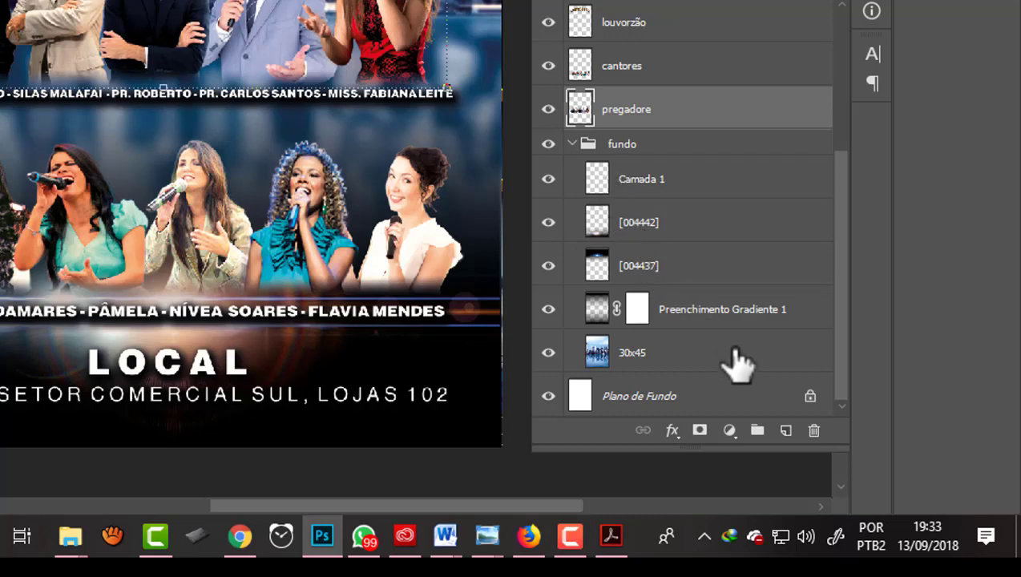
pyautogui.click(549, 310)
pyautogui.click(546, 309)
pyautogui.click(664, 314)
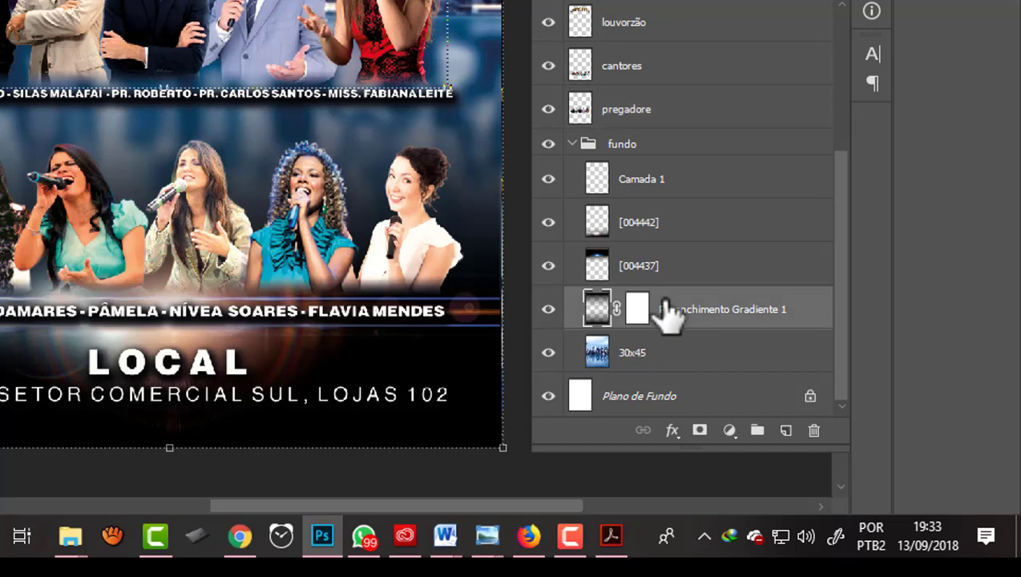
pyautogui.keyDown('shift'); pyautogui.click(662, 358); pyautogui.keyUp('shift')
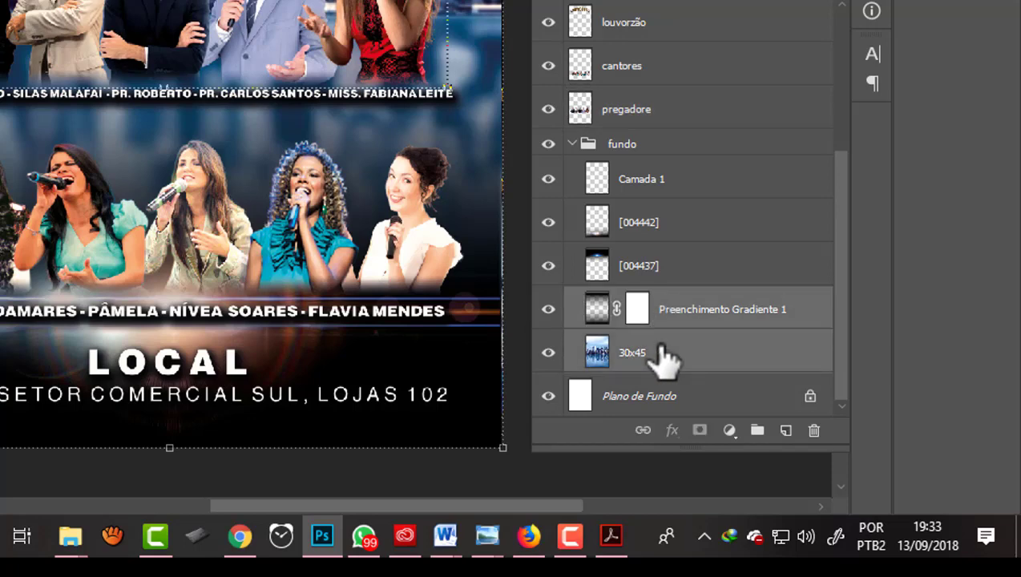
# Merge the 30x45 image into Preenchimento Gradiente 1 and toggle its visibility to check
pyautogui.rightClick(661, 358)
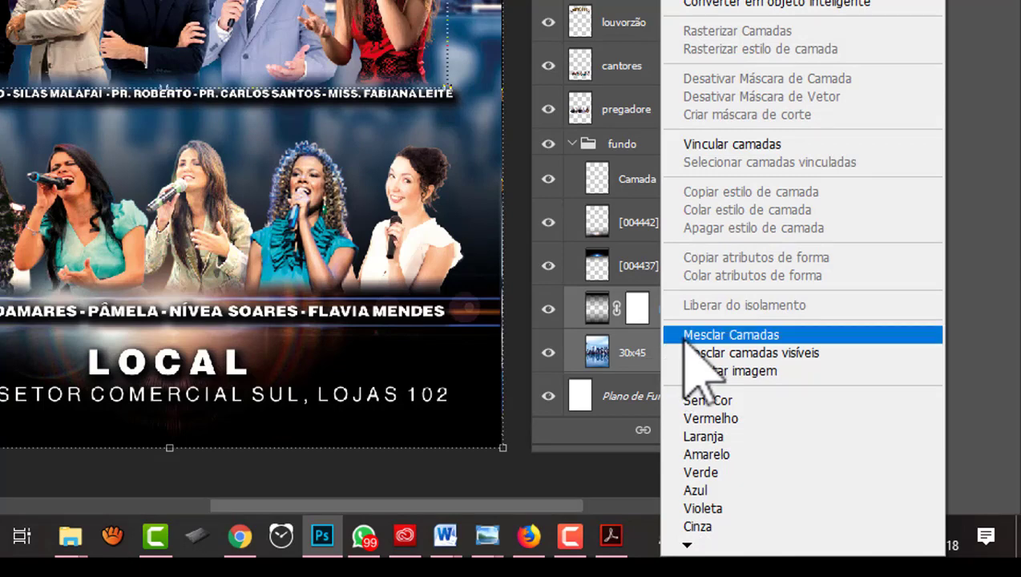
pyautogui.click(754, 336)
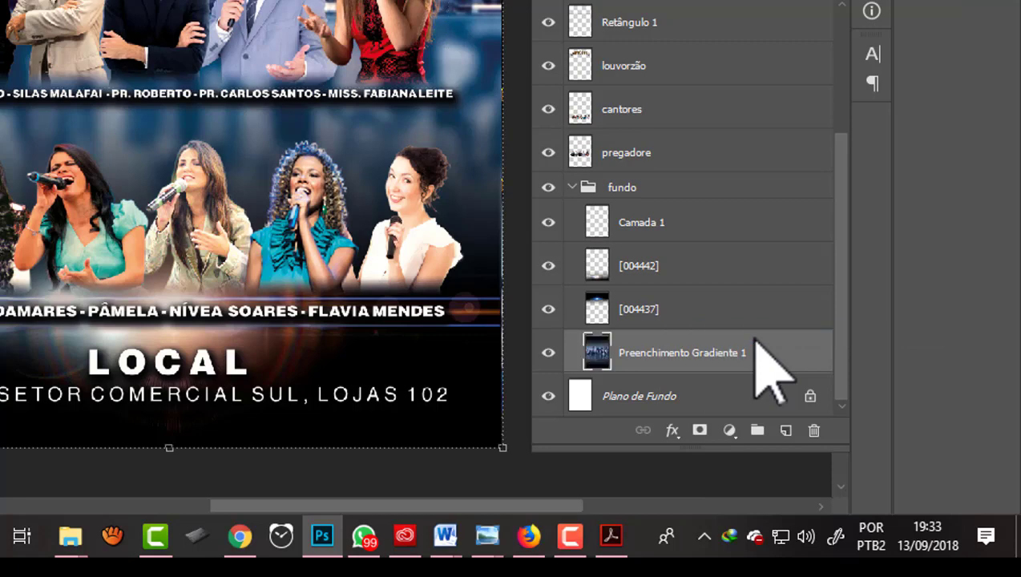
pyautogui.click(549, 353)
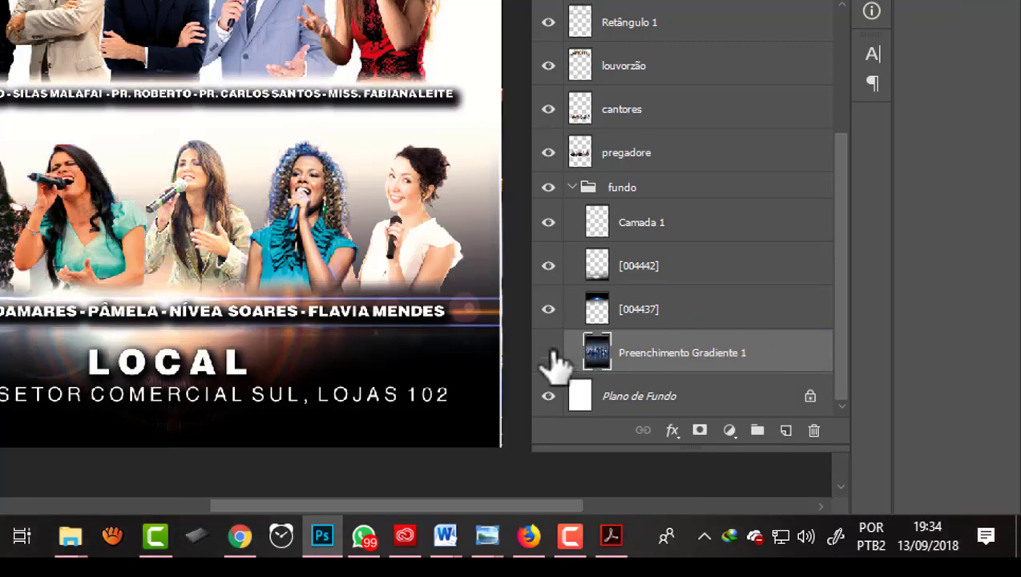
pyautogui.click(549, 354)
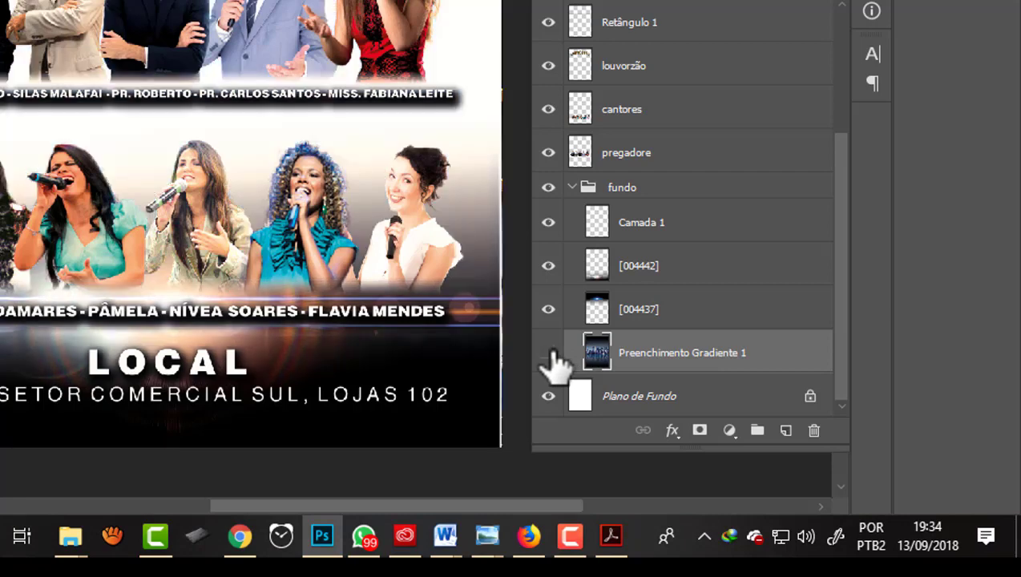
pyautogui.click(548, 354)
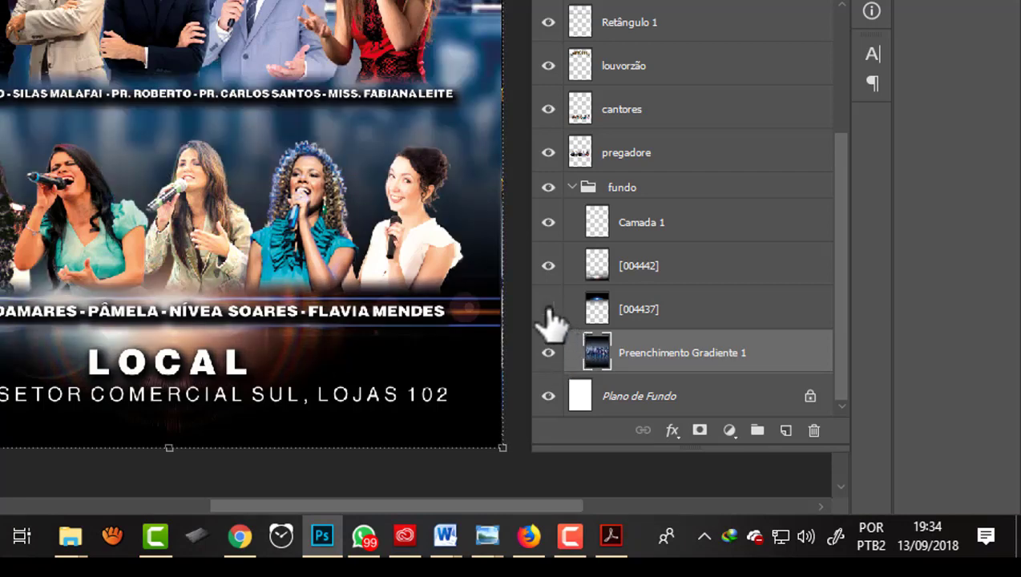
# Review the merged background layer by toggling its eye and scrolling through the layers
pyautogui.scroll(2, 559, 321)
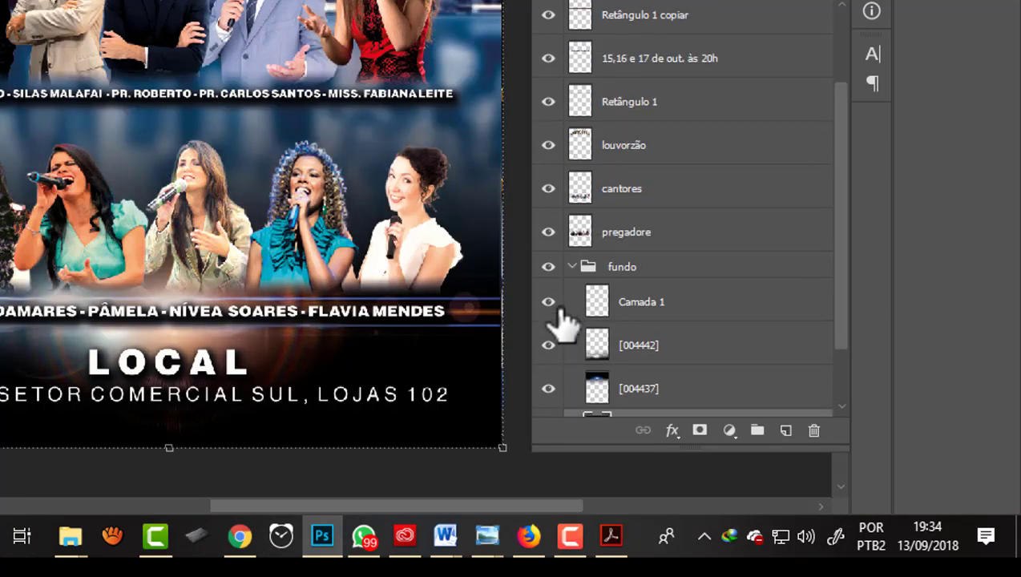
pyautogui.scroll(-1, 564, 324)
pyautogui.scroll(-1, 559, 360)
pyautogui.click(548, 353)
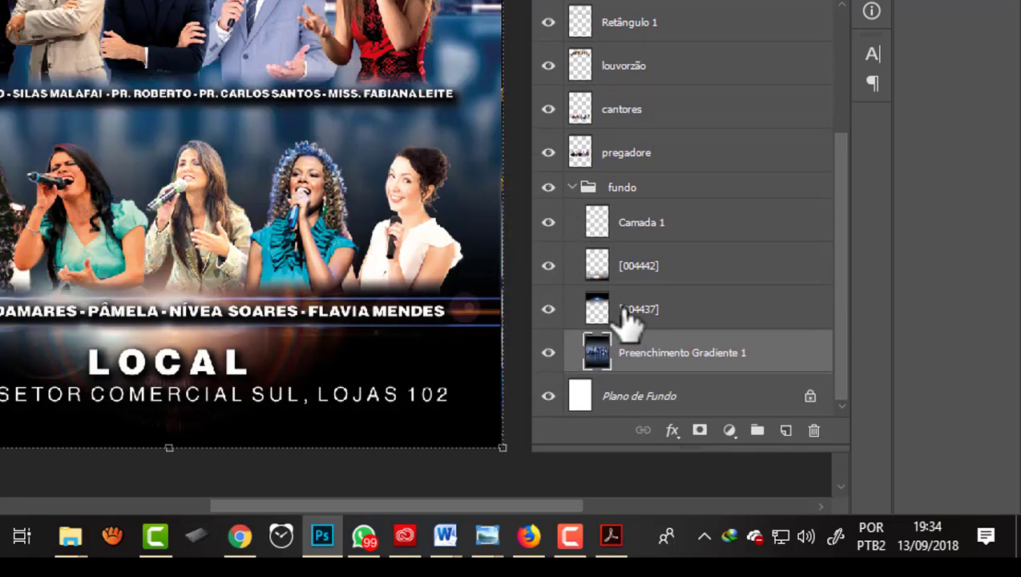
pyautogui.scroll(-1, 284, 172)
pyautogui.scroll(-1, 288, 96)
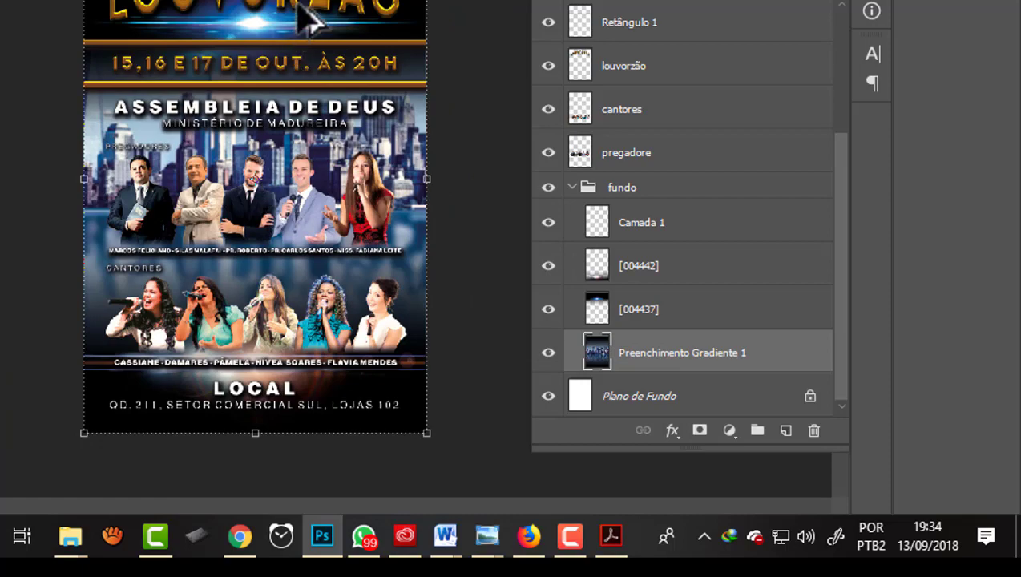
pyautogui.scroll(1, 309, 20)
pyautogui.scroll(1, 291, 18)
pyautogui.scroll(-1, 239, 156)
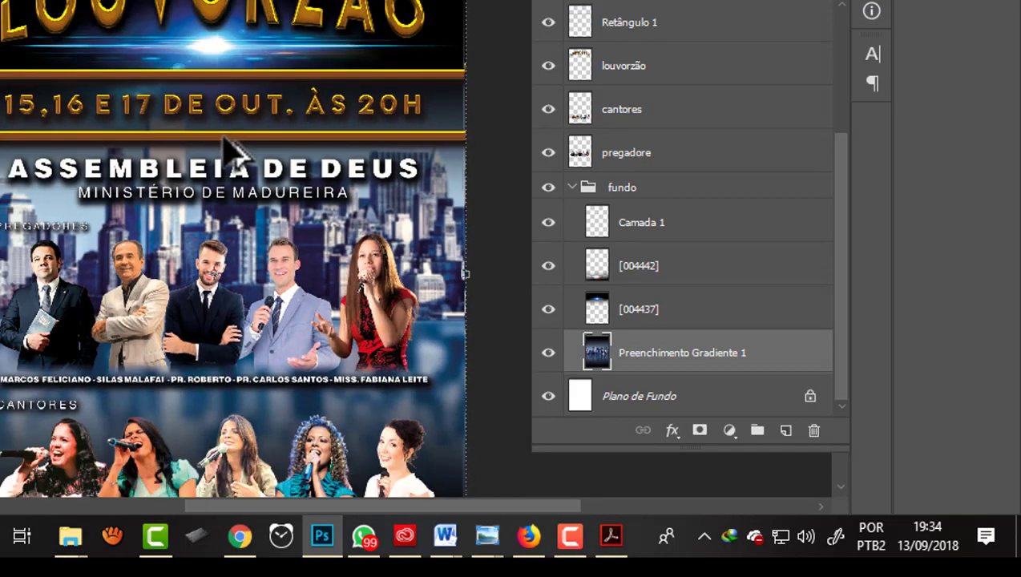
pyautogui.scroll(-1, 205, 76)
pyautogui.scroll(-1, 280, 145)
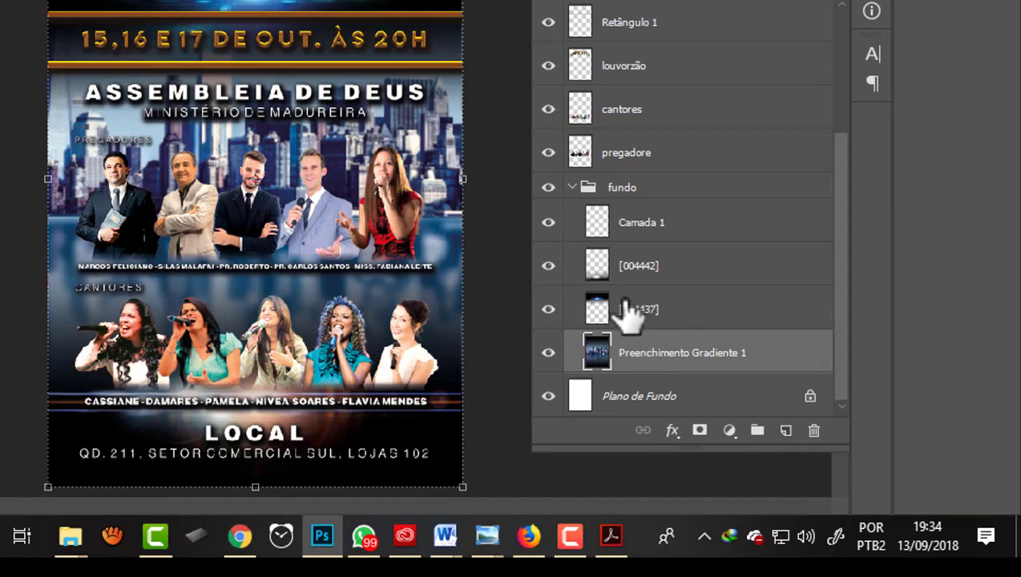
pyautogui.scroll(2, 628, 303)
pyautogui.scroll(-2, 627, 303)
pyautogui.scroll(2, 677, 360)
pyautogui.scroll(1, 677, 361)
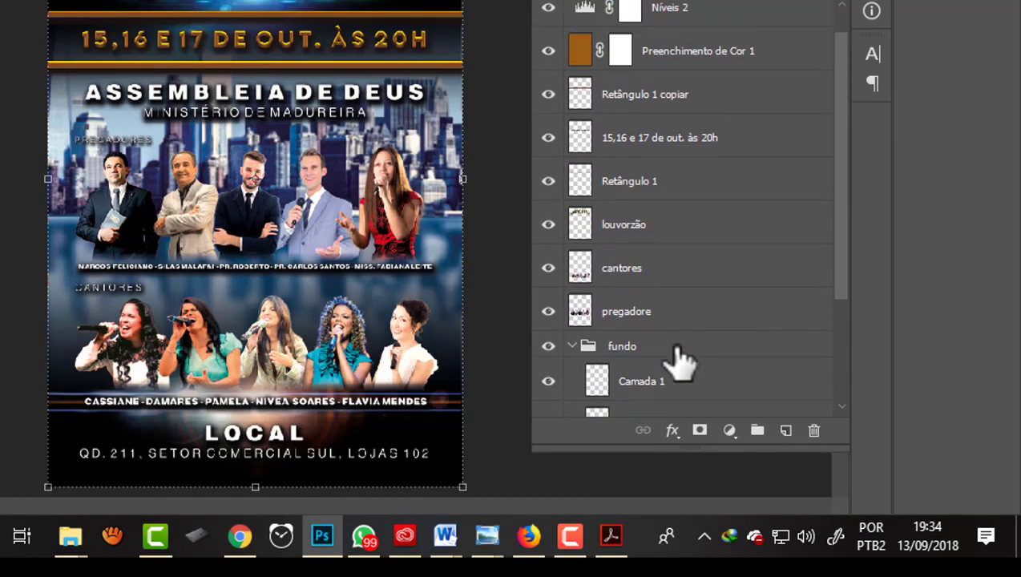
pyautogui.scroll(2, 677, 361)
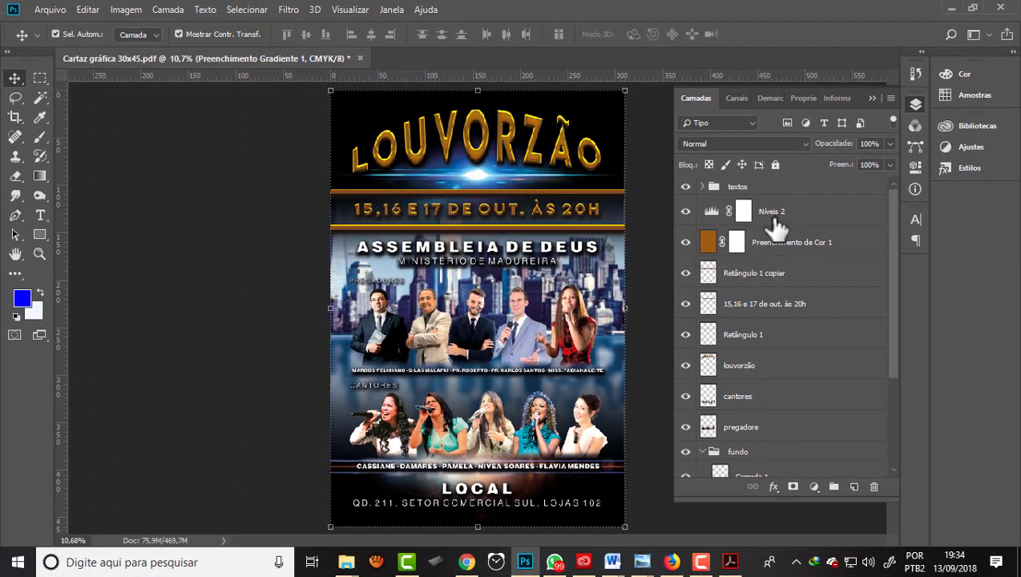
# Select the Níveis 2 and Preenchimento de Cor 1 layers, then zoom in and out on the title
pyautogui.click(794, 214)
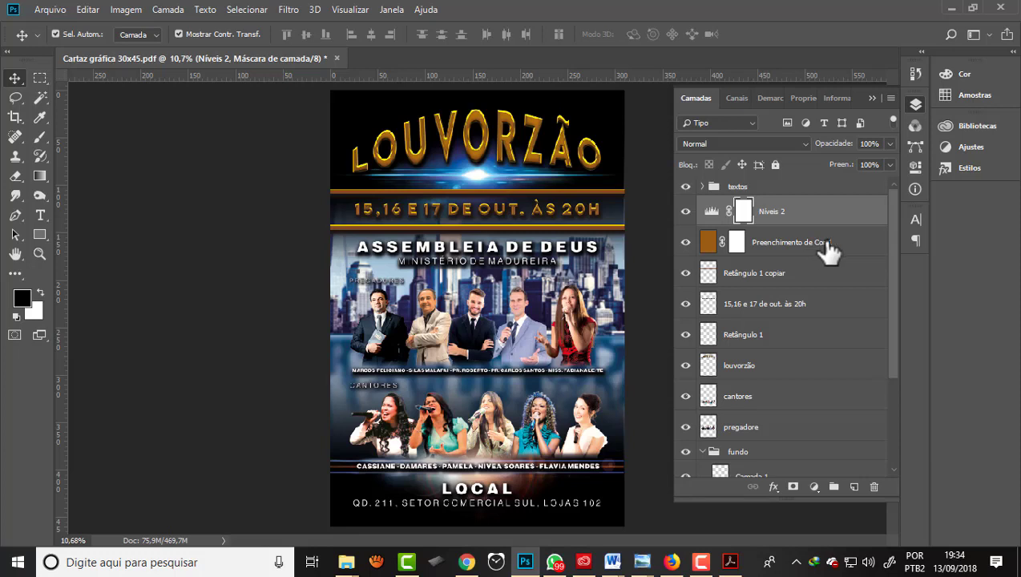
pyautogui.click(825, 246)
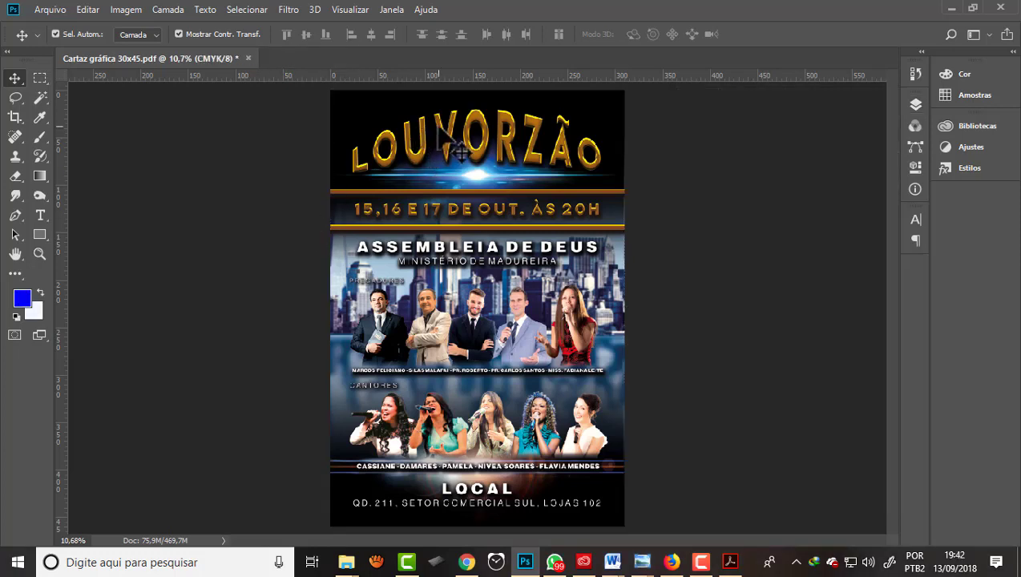
pyautogui.scroll(5, 459, 150)
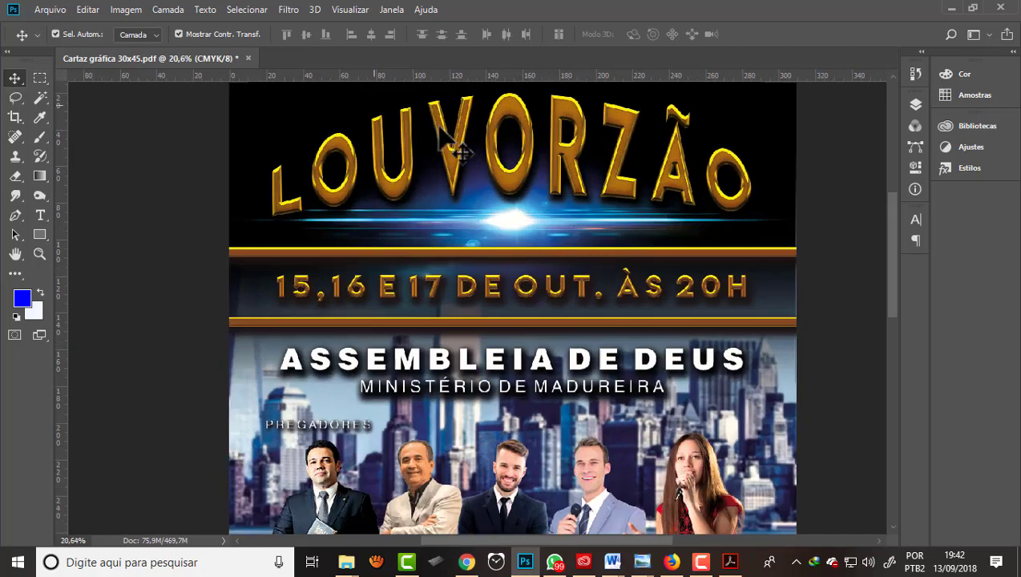
pyautogui.scroll(-2, 459, 150)
pyautogui.scroll(-2, 460, 150)
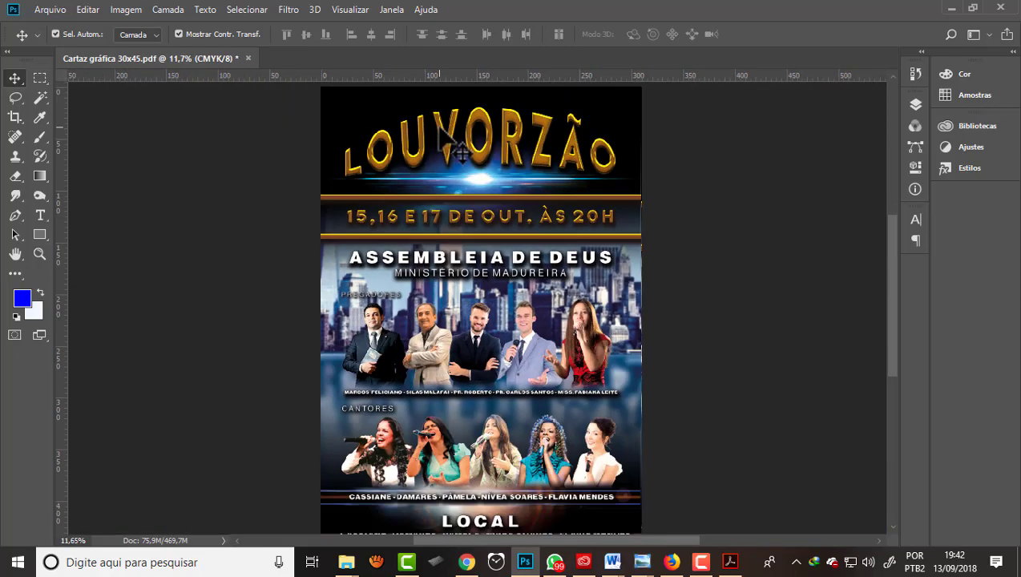
pyautogui.scroll(-1, 459, 149)
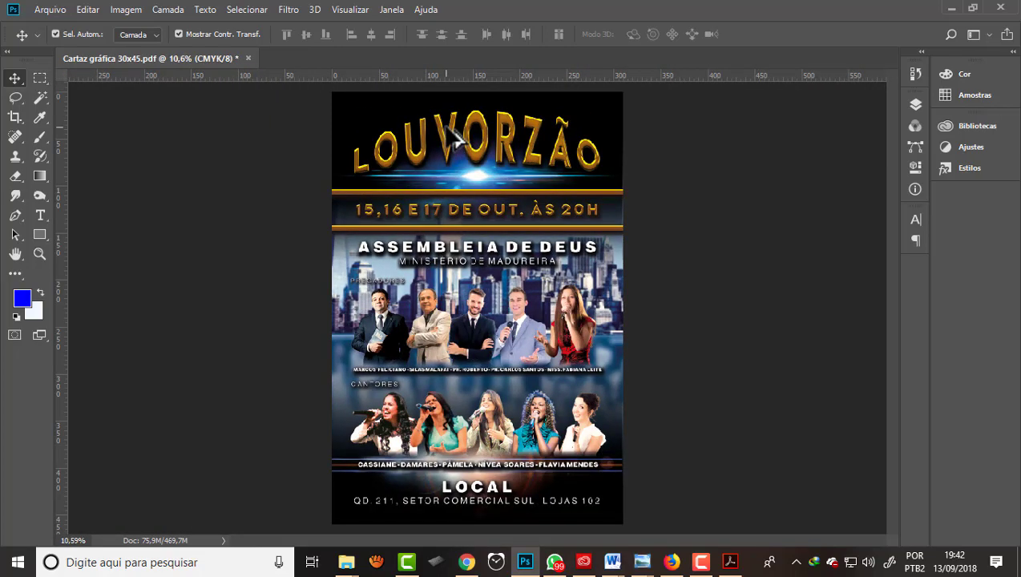
# In File > Imprimir, set the printer to Adobe PDF and show its Configurações de Impressão
pyautogui.click(40, 10)
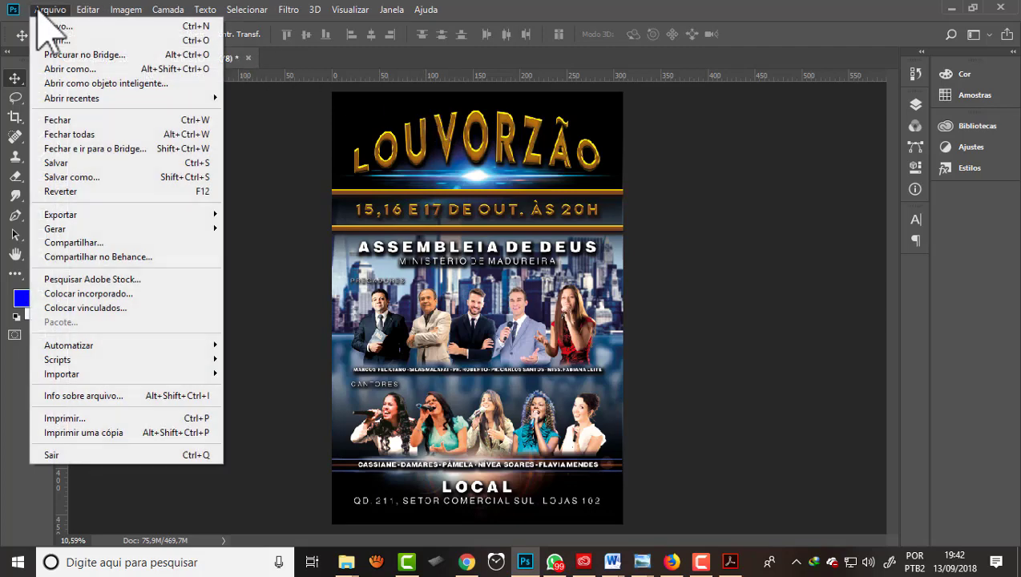
pyautogui.click(85, 419)
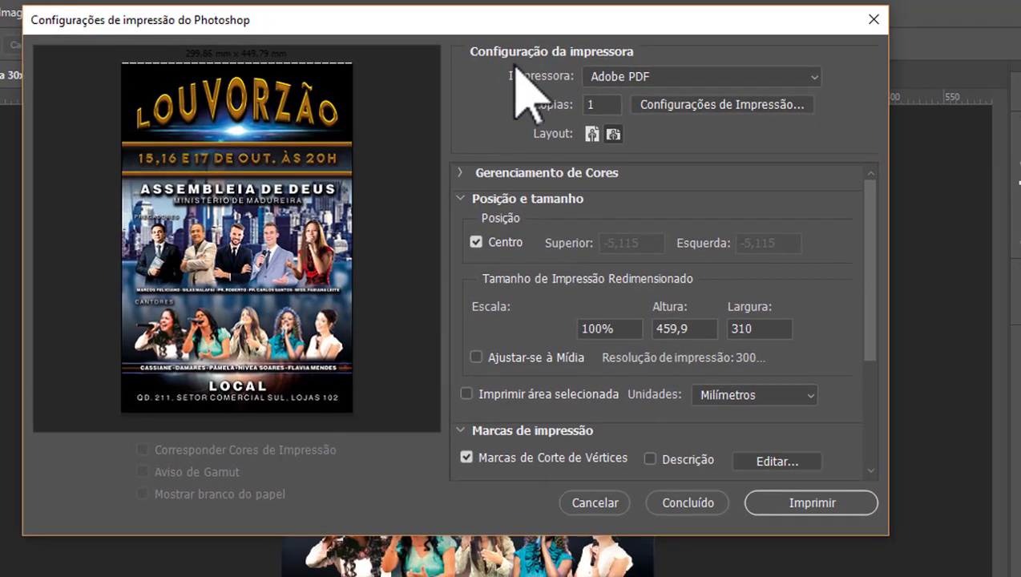
pyautogui.click(816, 77)
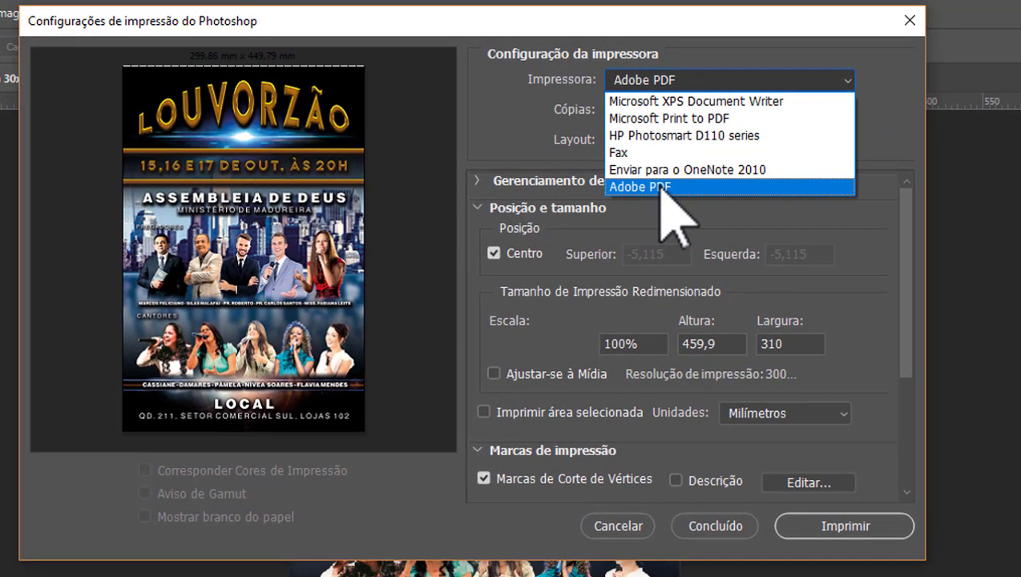
pyautogui.click(670, 189)
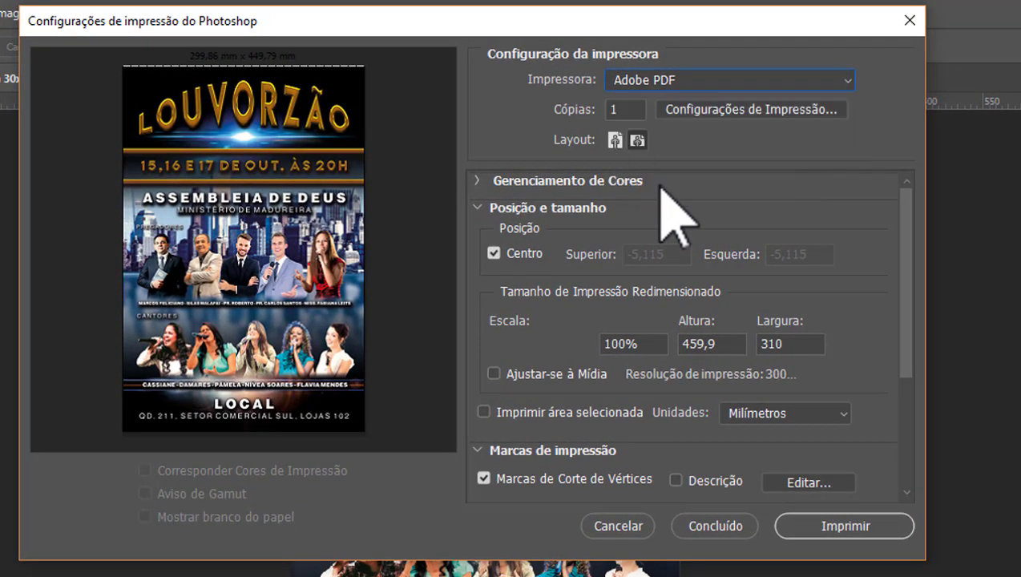
pyautogui.click(756, 111)
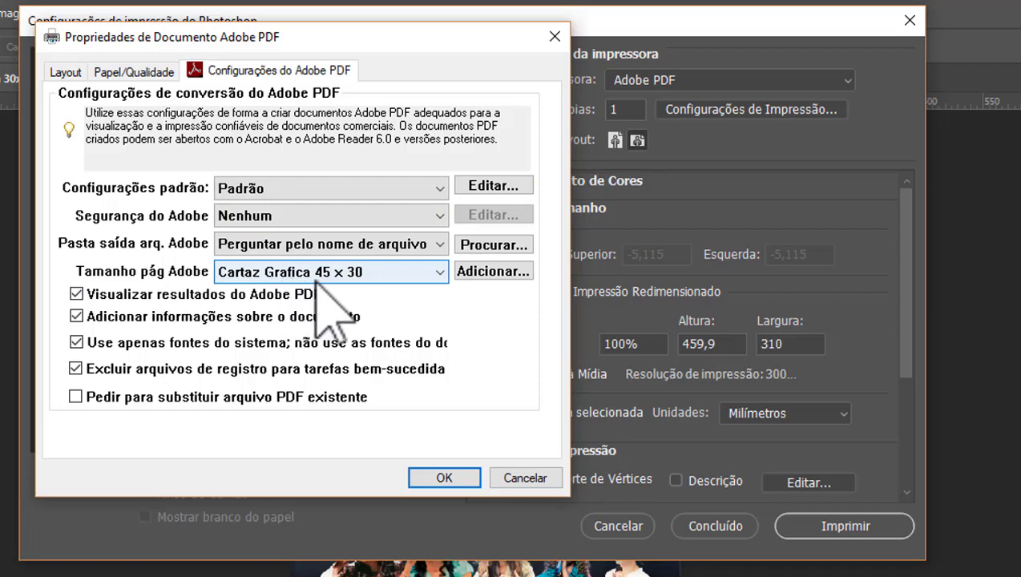
# Keep A4 as the Adobe PDF page size and confirm the printer settings
pyautogui.click(440, 274)
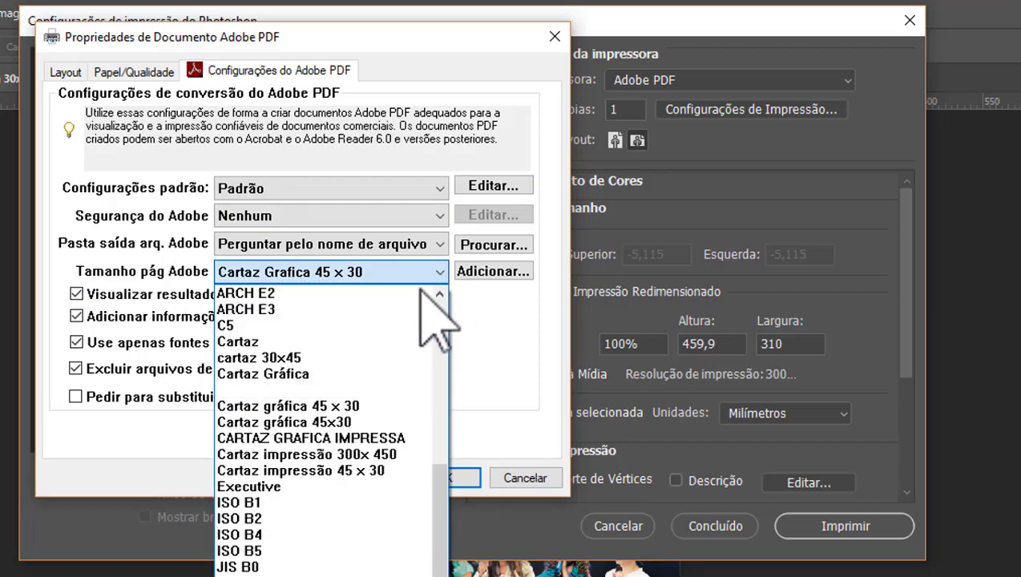
pyautogui.scroll(2, 332, 497)
pyautogui.scroll(3, 317, 383)
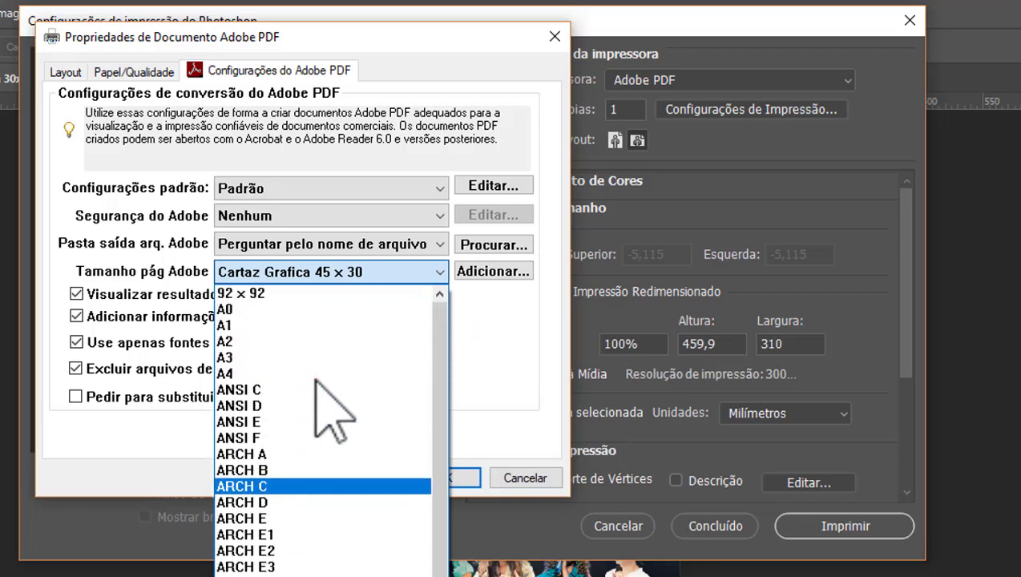
pyautogui.scroll(1, 316, 382)
pyautogui.click(228, 391)
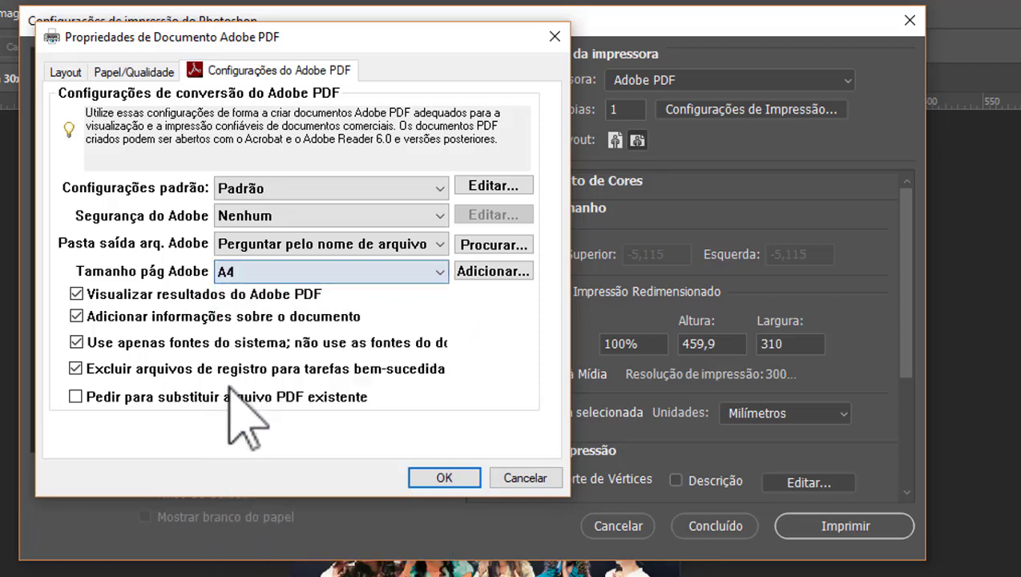
pyautogui.click(441, 476)
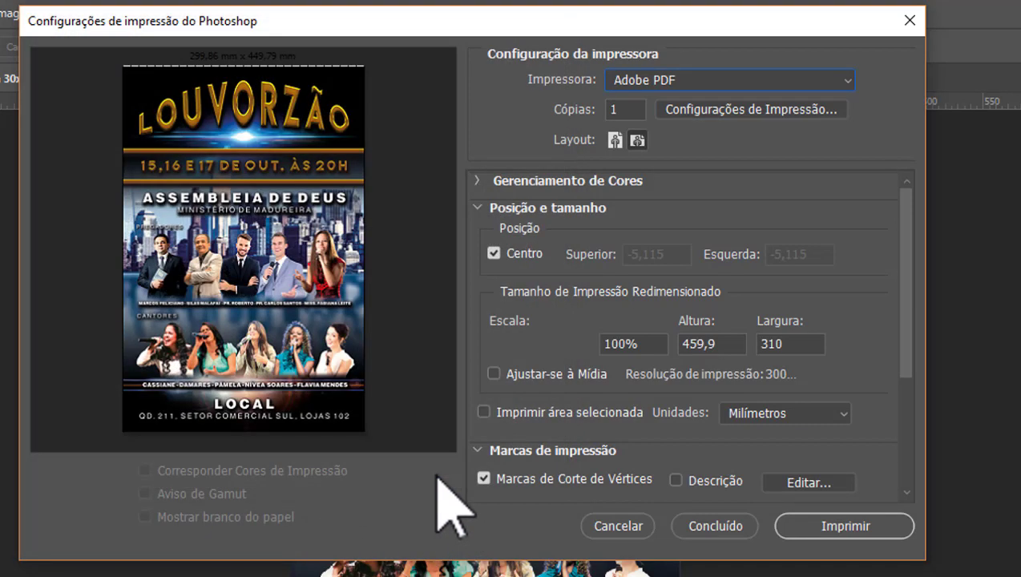
# Toggle the layout to landscape and back to portrait, reopening the Adobe PDF settings
pyautogui.click(638, 141)
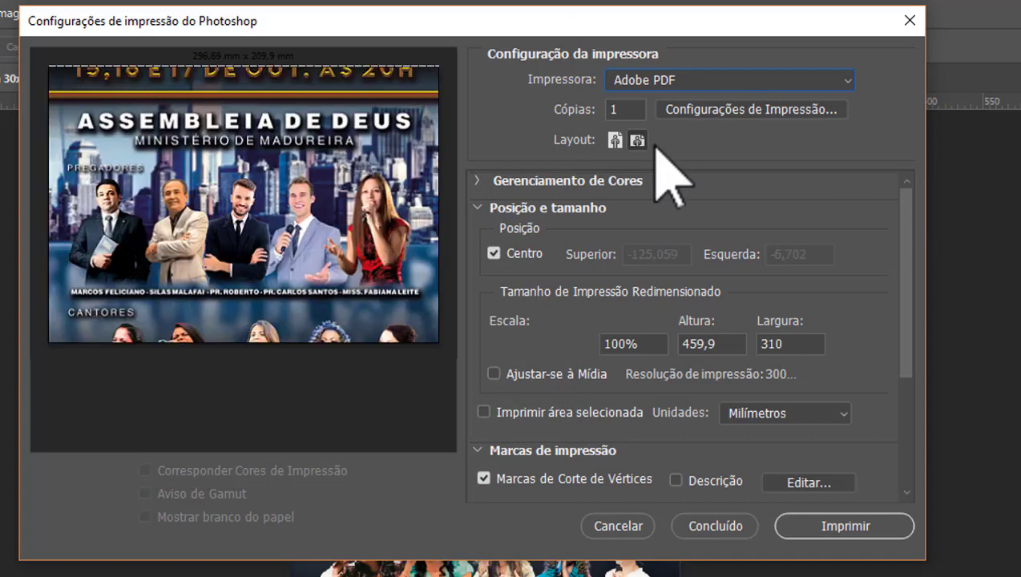
pyautogui.click(615, 141)
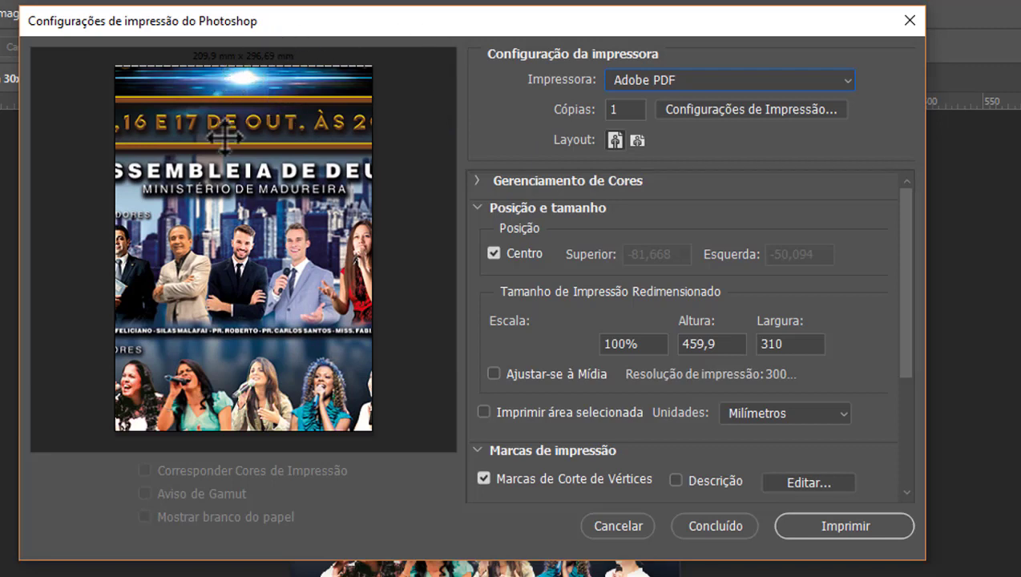
pyautogui.click(779, 110)
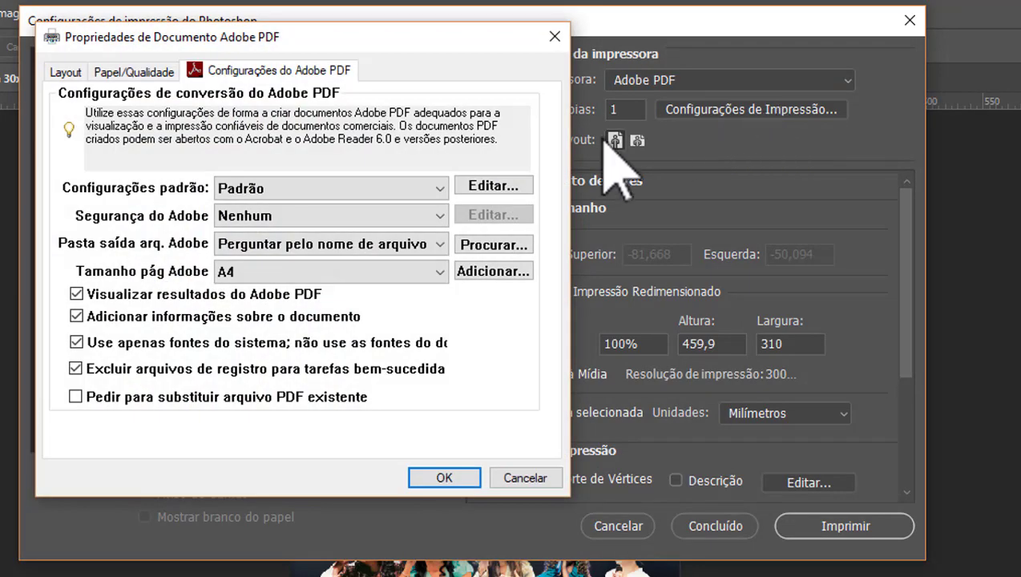
# Begin a custom 30x45 paper size, entering width 300 and height 450 mm
pyautogui.click(484, 271)
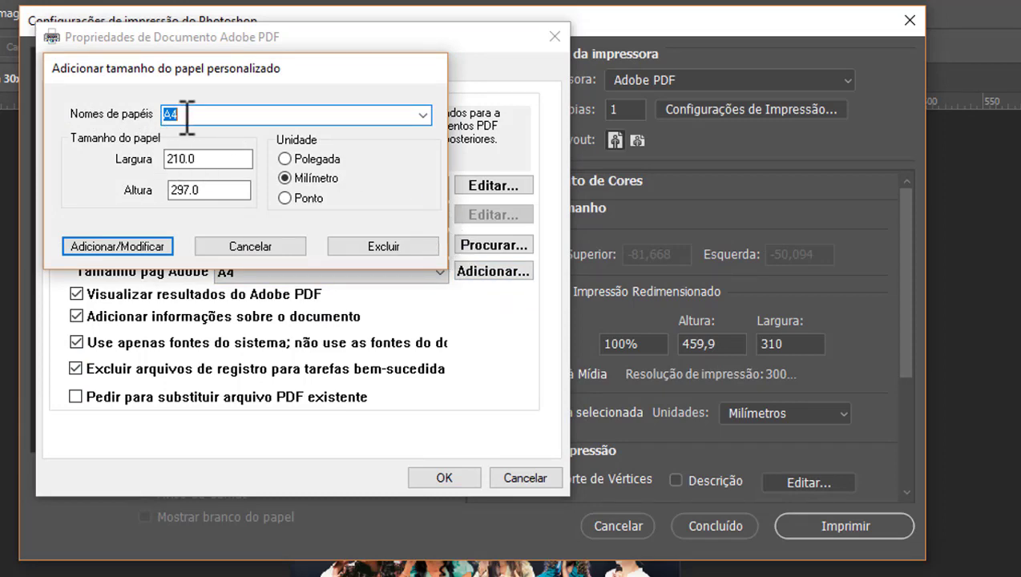
pyautogui.click(421, 114)
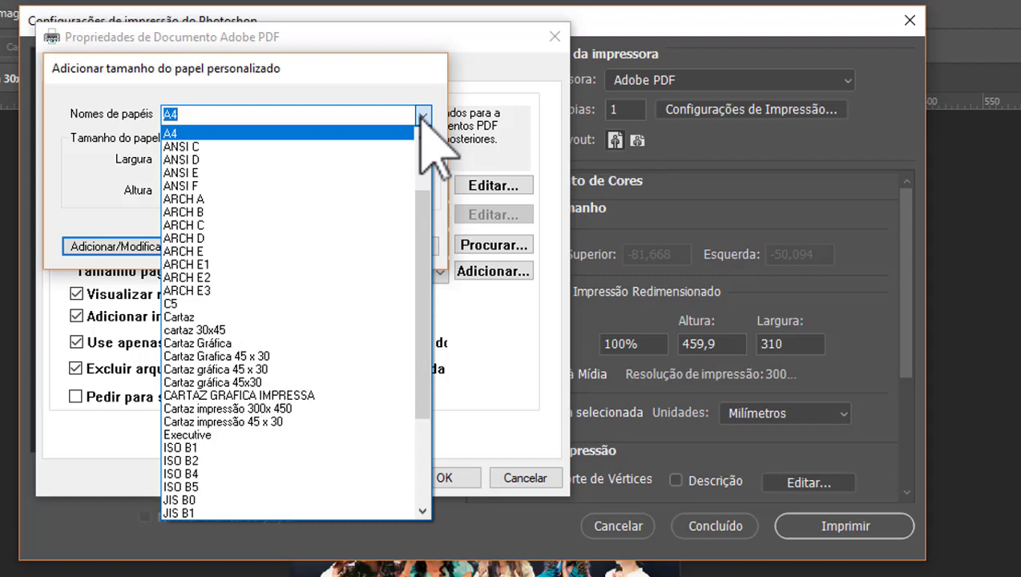
pyautogui.click(421, 115)
pyautogui.write('30x')
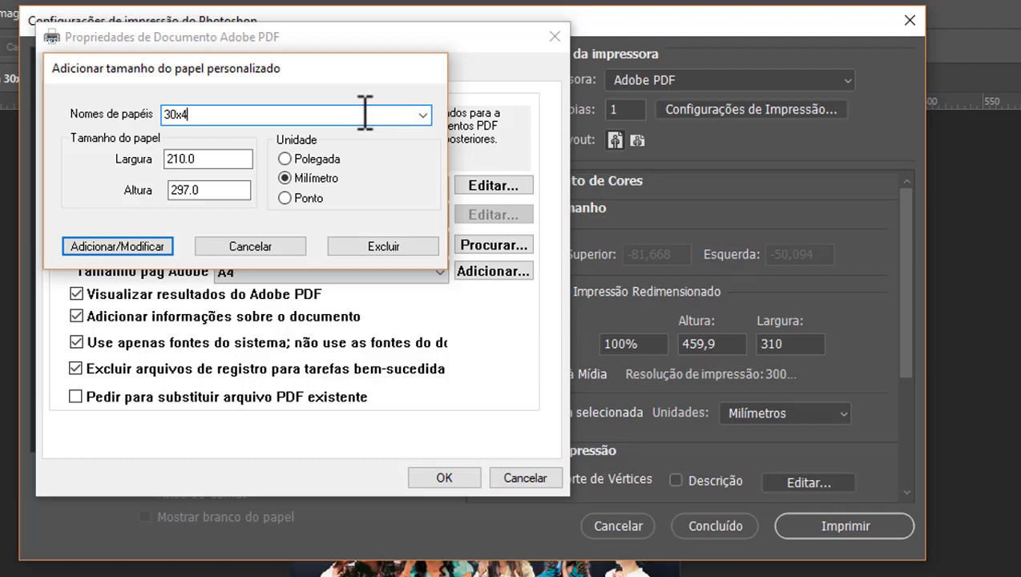
pyautogui.write('5')
pyautogui.moveTo(212, 160); pyautogui.dragTo(120, 169)
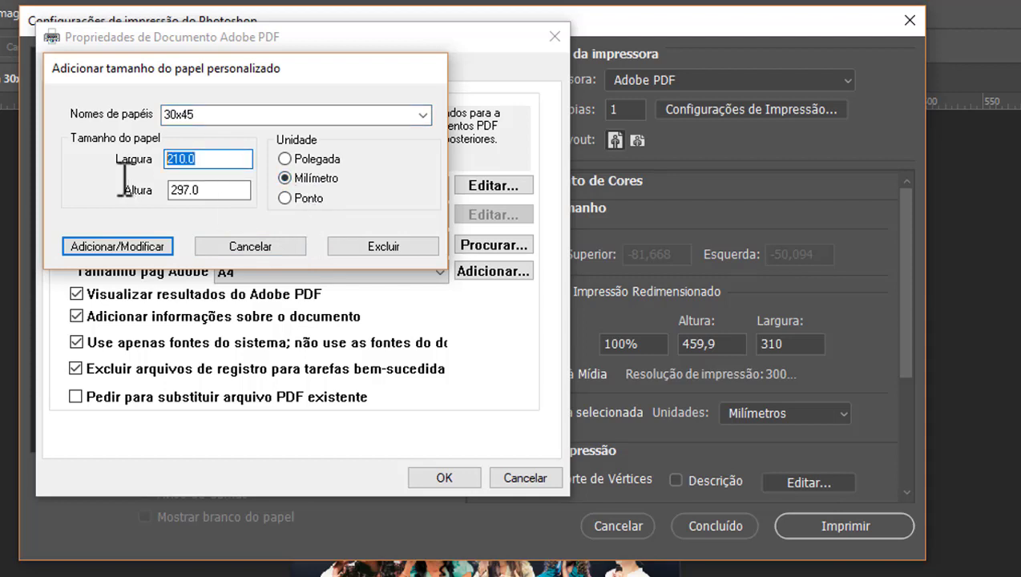
pyautogui.write('300')
pyautogui.moveTo(218, 192); pyautogui.dragTo(159, 207)
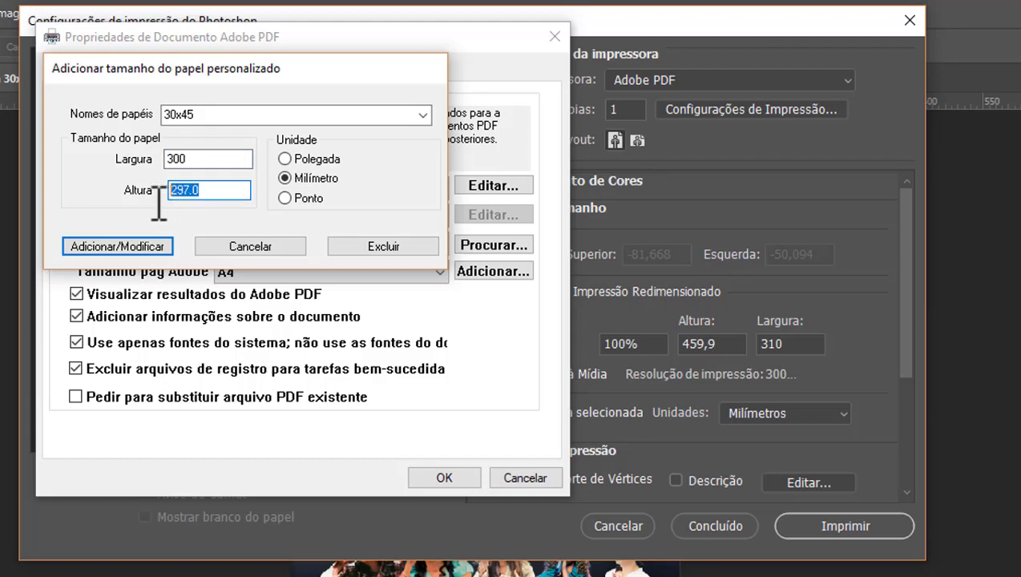
pyautogui.write('45')
pyautogui.write('0')
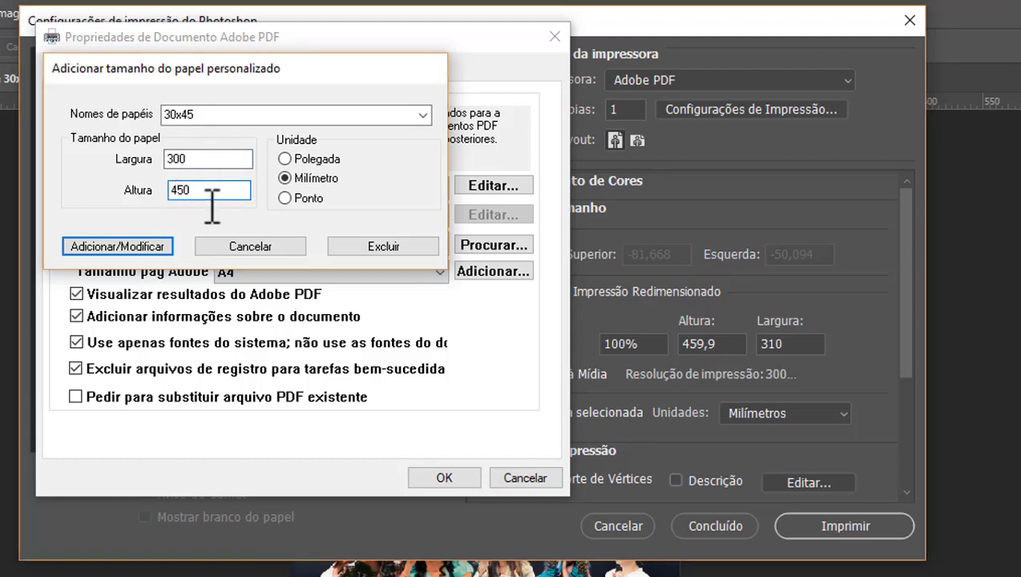
# Correct the custom paper size to 310 × 460 mm and save it
pyautogui.hotkey('shift', 'Tab')
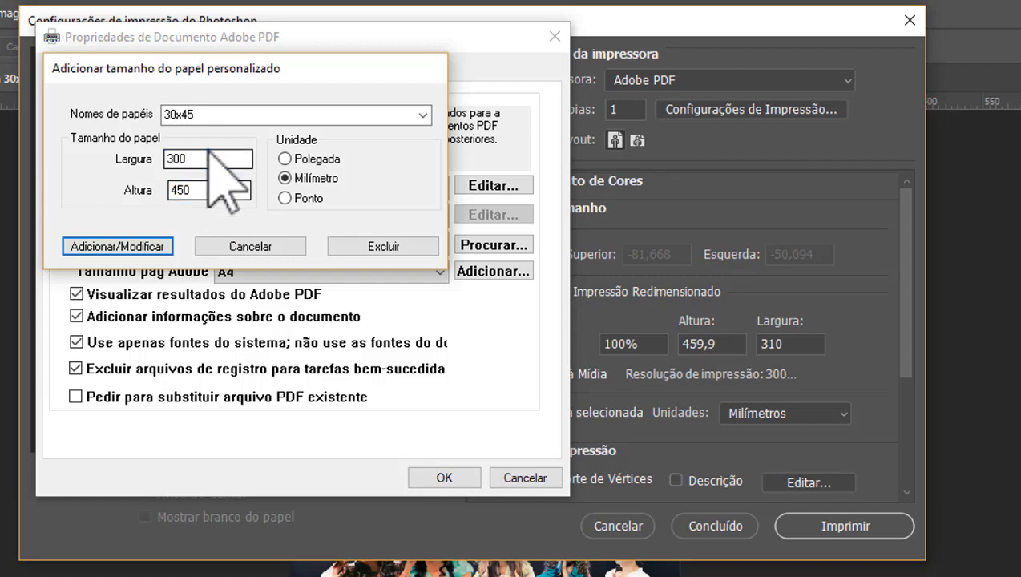
pyautogui.moveTo(196, 160); pyautogui.dragTo(152, 160)
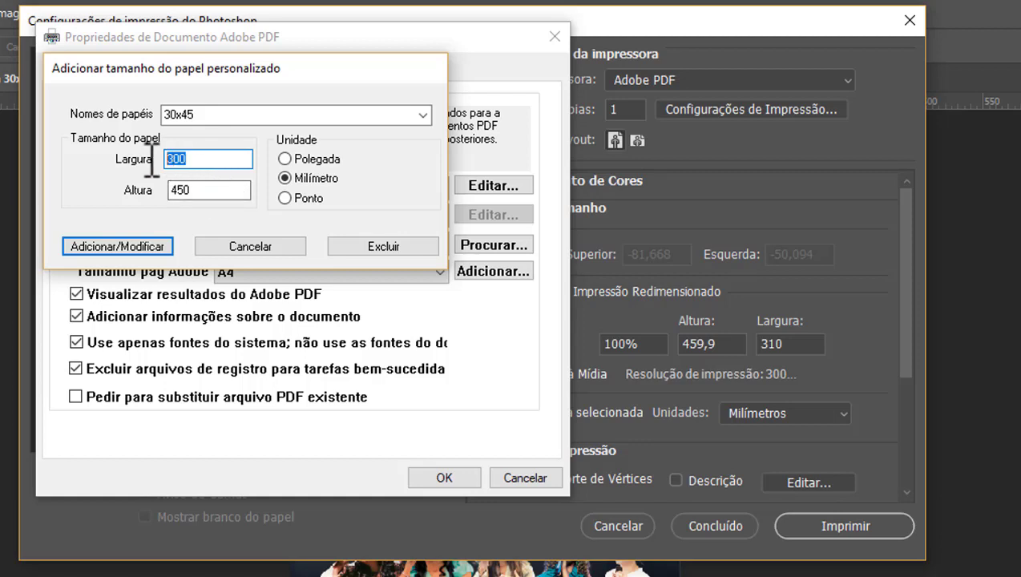
pyautogui.write('3')
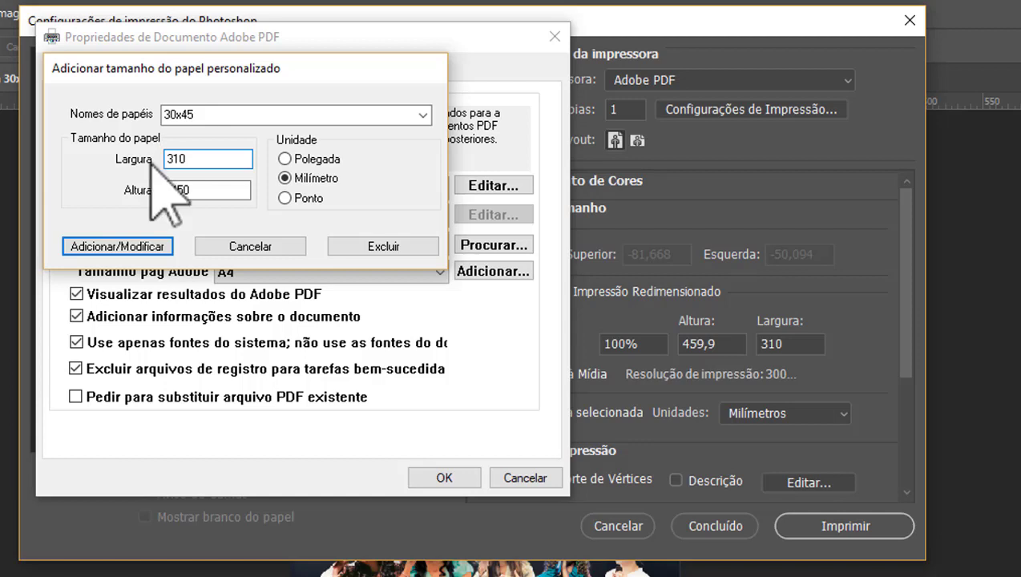
pyautogui.moveTo(202, 191); pyautogui.dragTo(155, 204)
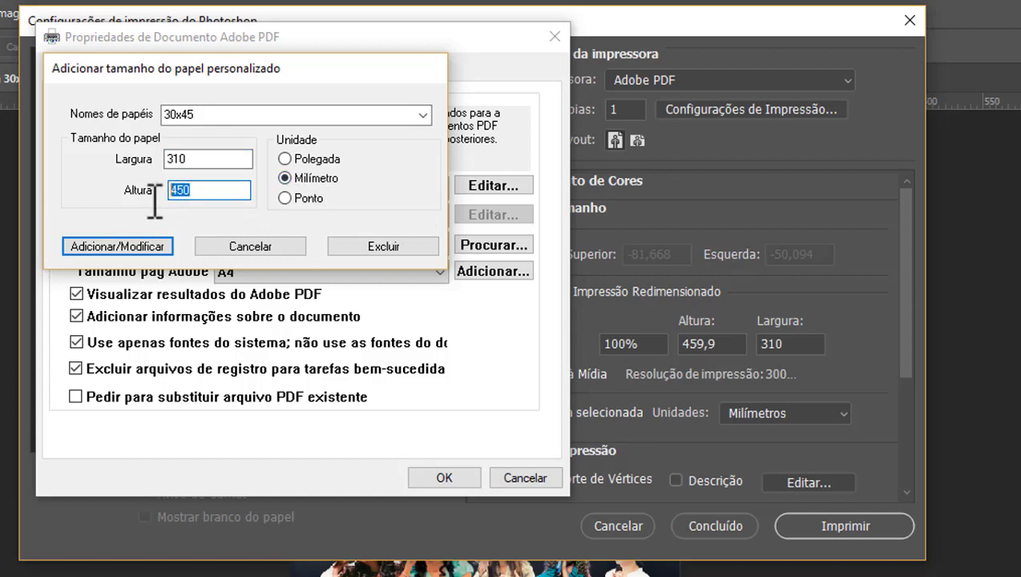
pyautogui.write('4')
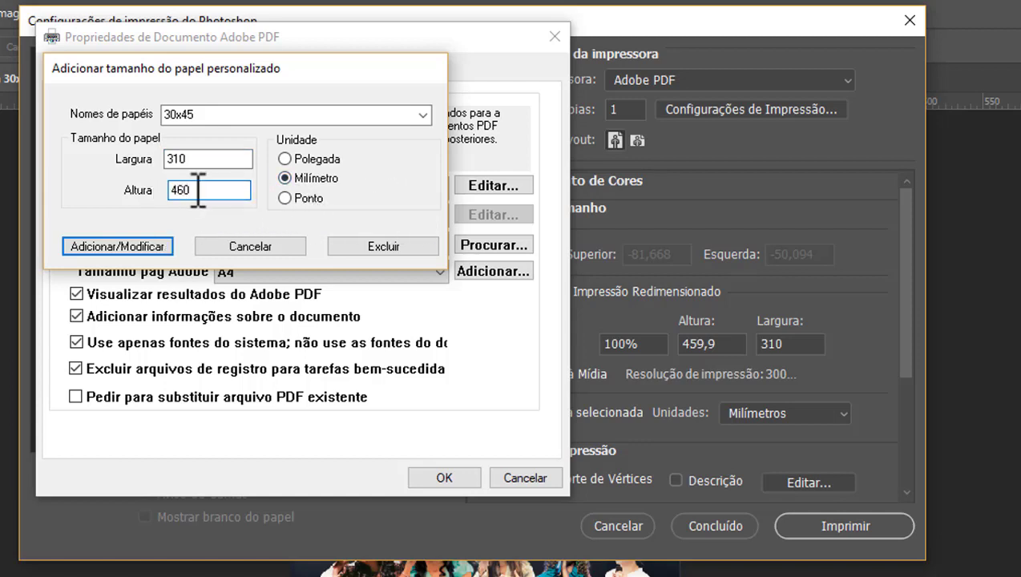
pyautogui.click(205, 158)
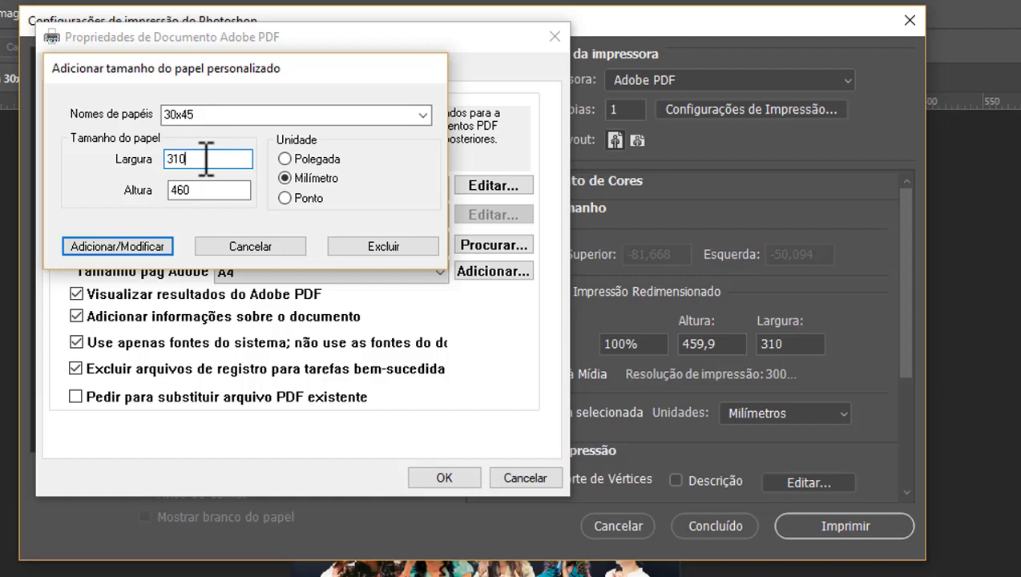
pyautogui.click(115, 244)
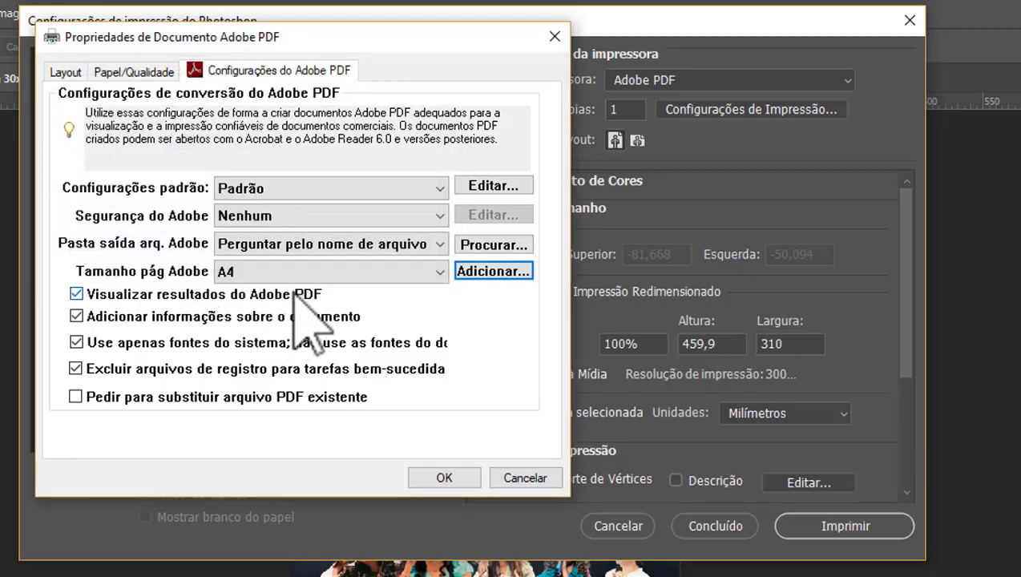
# Choose 30x45 as the Adobe PDF page size and confirm the conversion settings
pyautogui.click(441, 275)
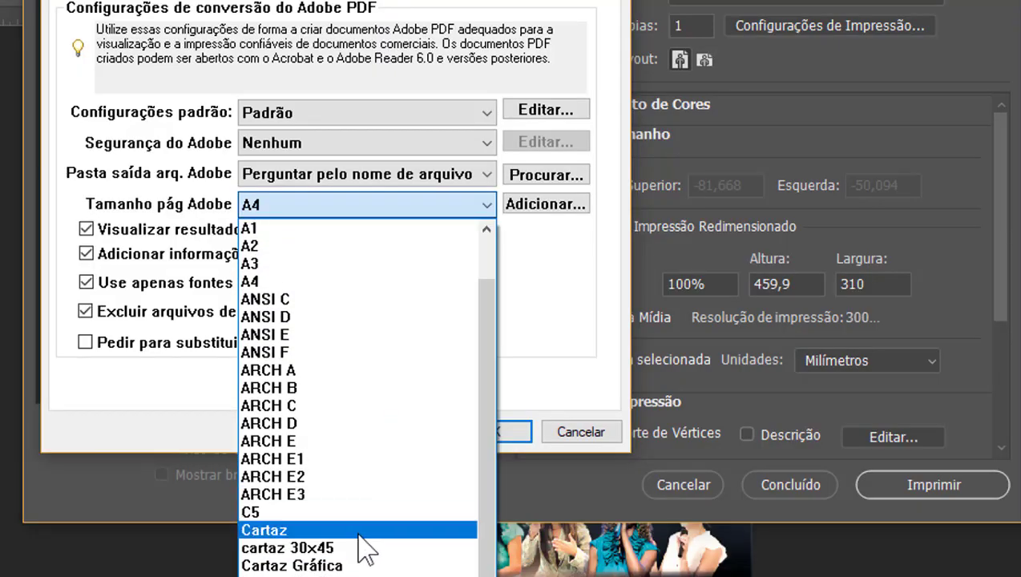
pyautogui.click(315, 549)
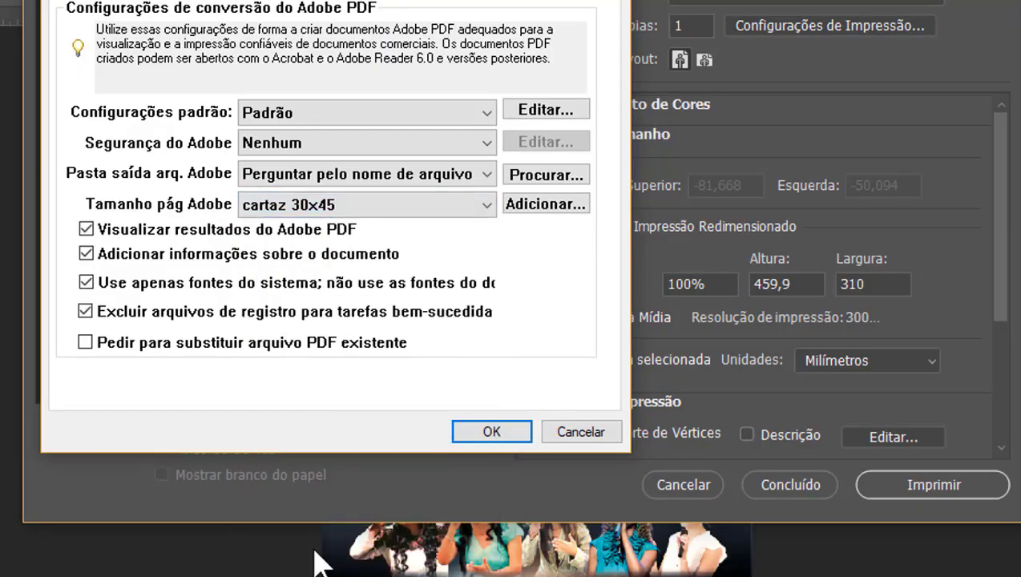
pyautogui.click(489, 208)
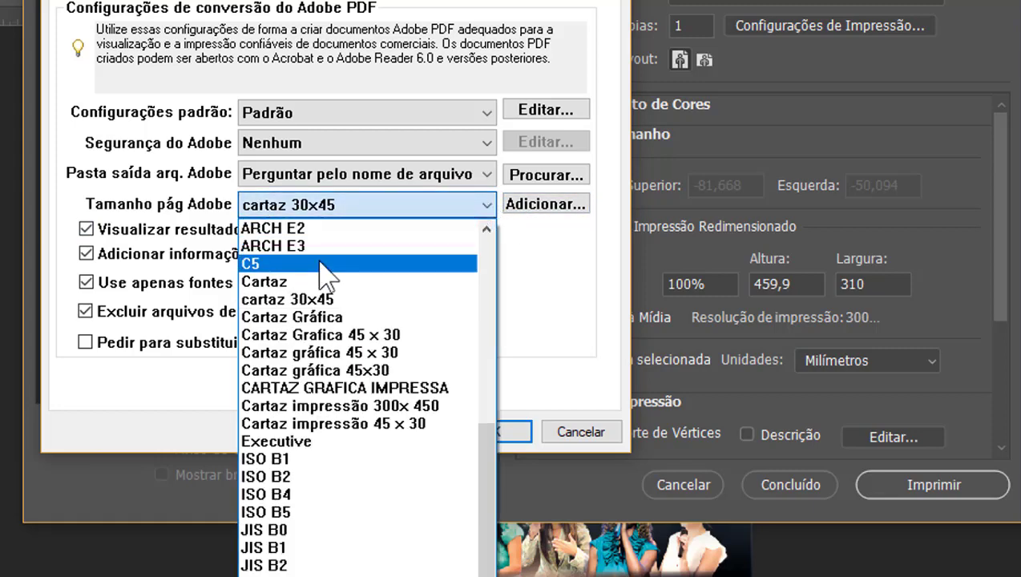
pyautogui.scroll(1, 376, 342)
pyautogui.scroll(3, 376, 337)
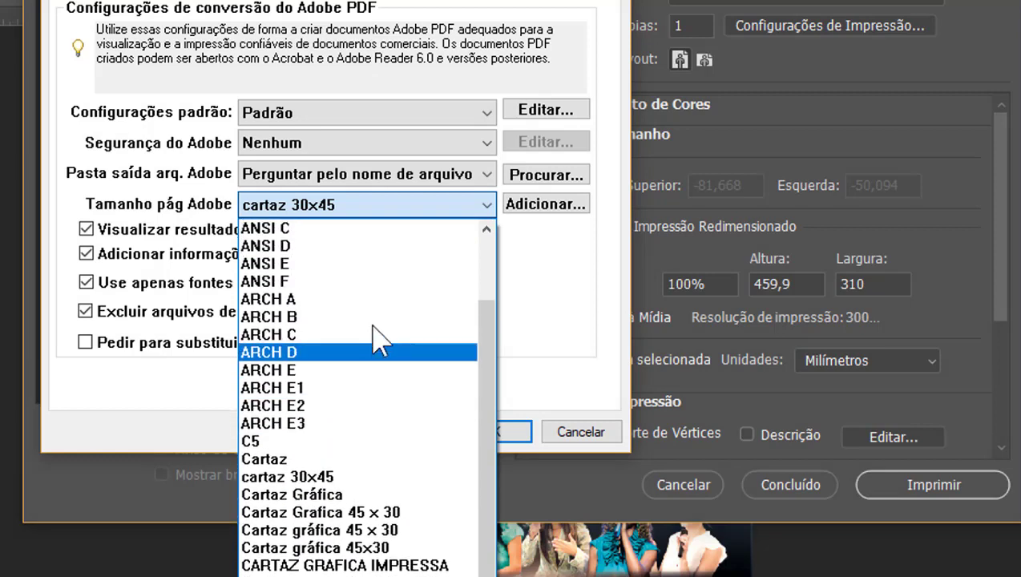
pyautogui.scroll(3, 373, 337)
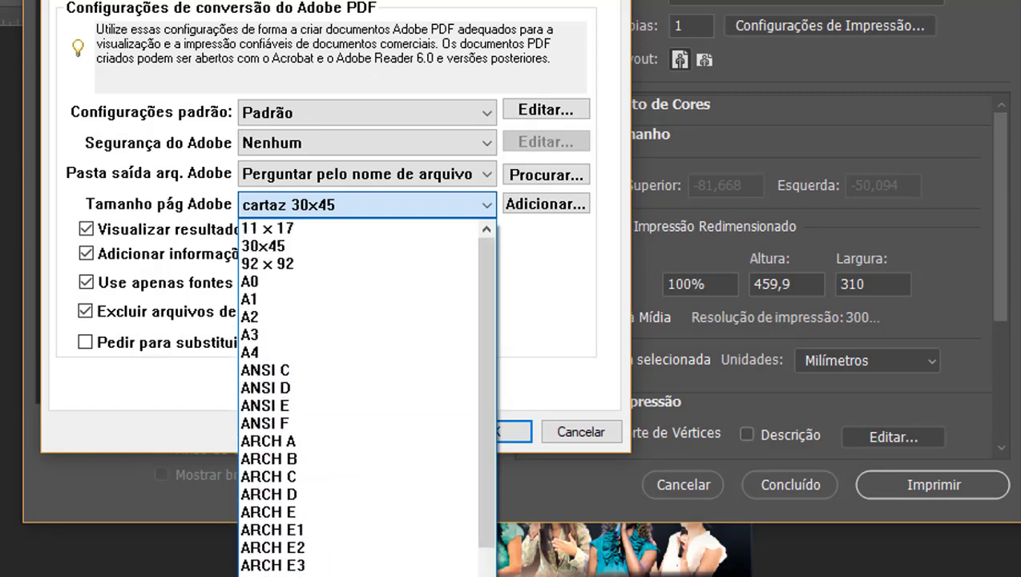
pyautogui.click(276, 246)
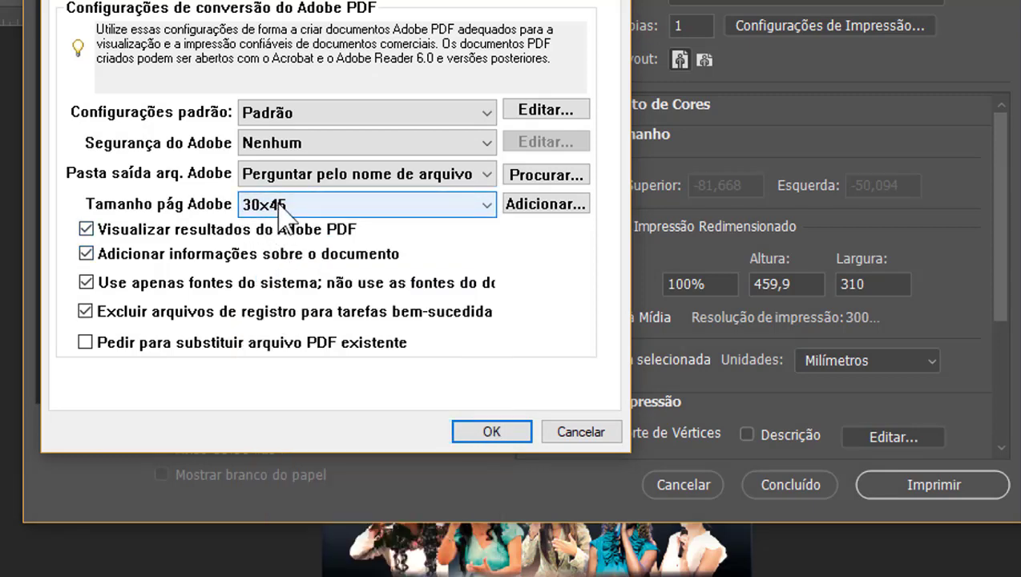
pyautogui.click(503, 433)
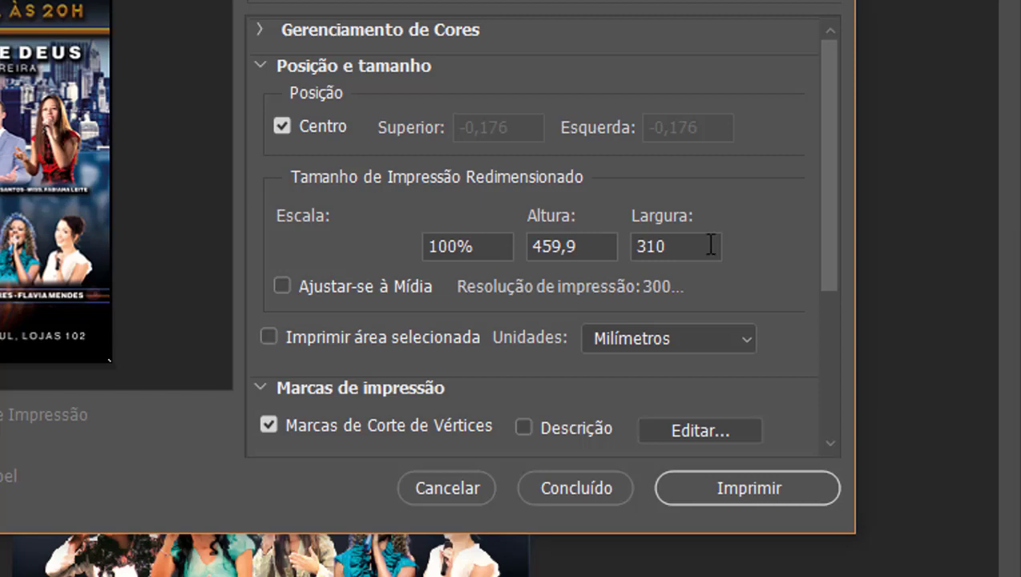
# Locate the Sangria bleed option among the output function settings
pyautogui.scroll(-3, 832, 257)
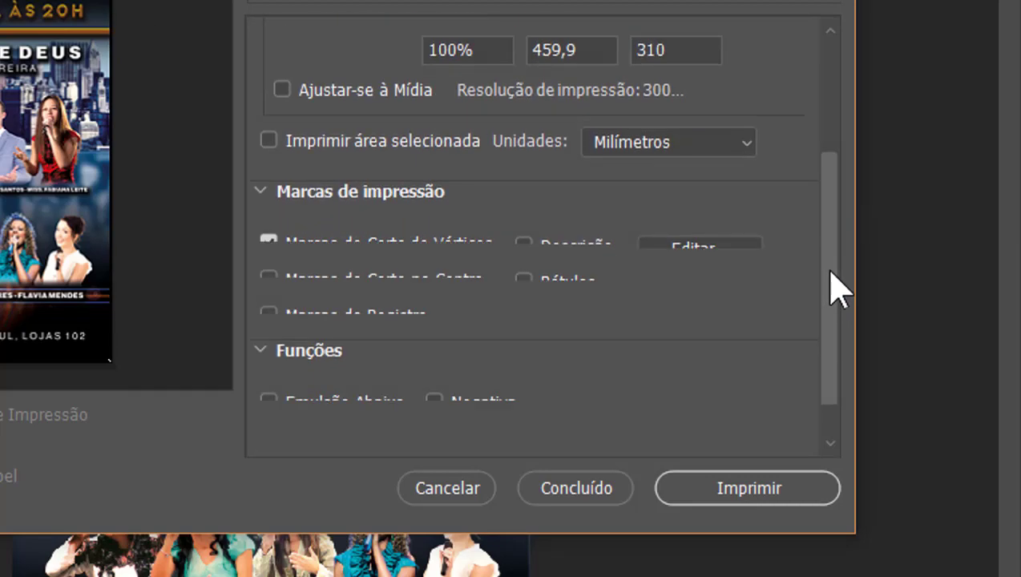
pyautogui.scroll(-1, 832, 289)
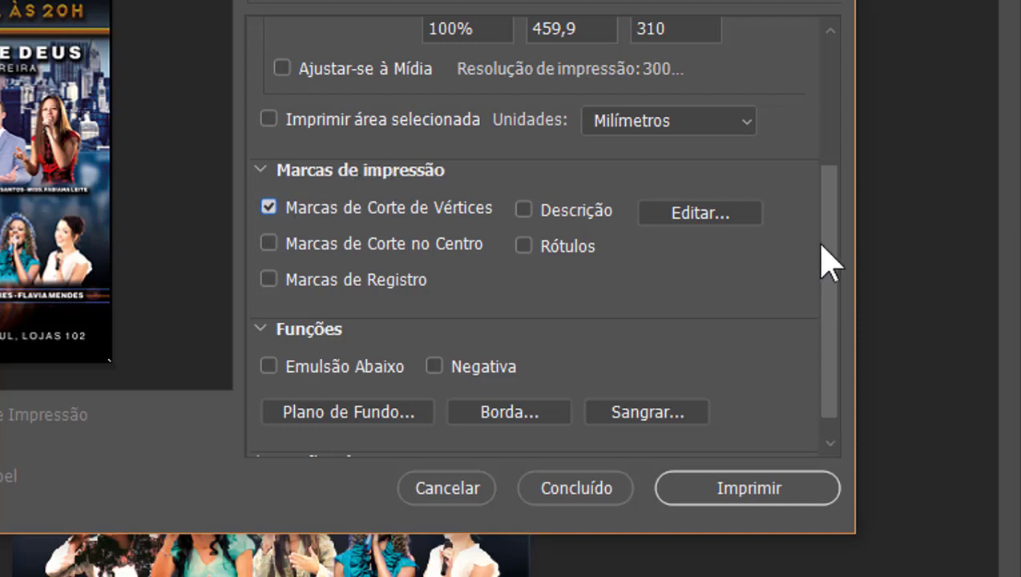
pyautogui.scroll(-1, 834, 300)
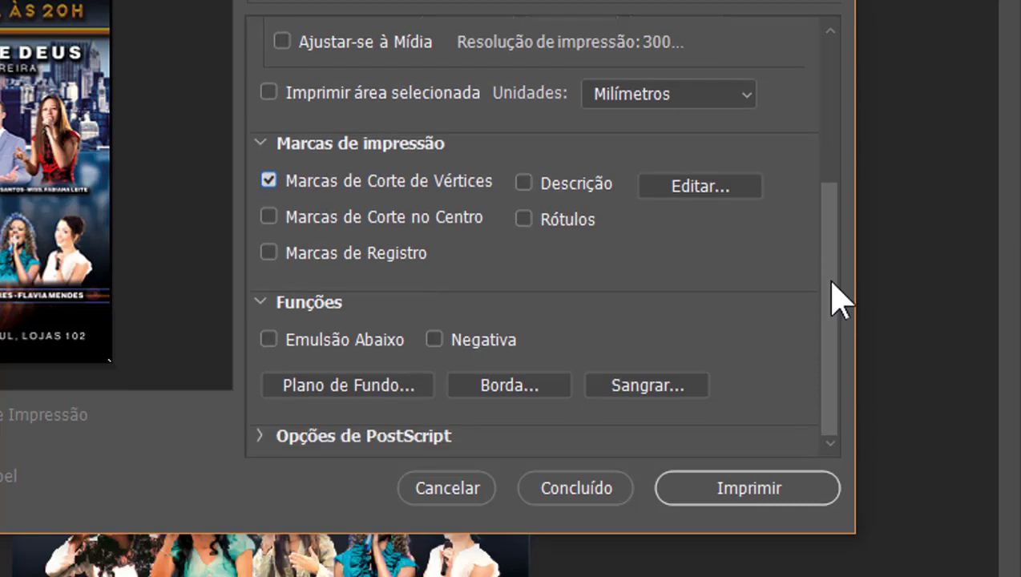
pyautogui.click(645, 385)
pyautogui.click(598, 137)
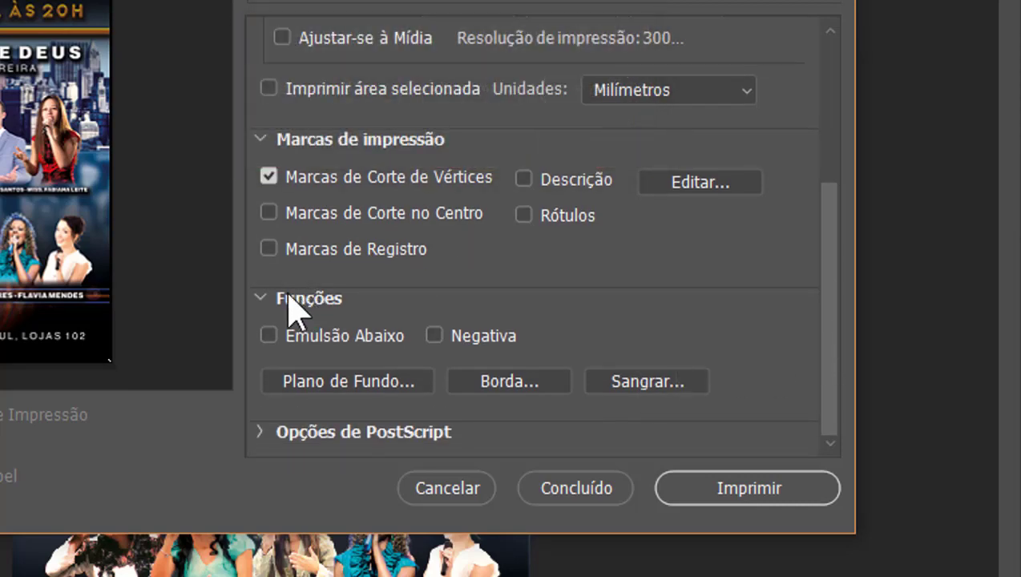
pyautogui.click(267, 300)
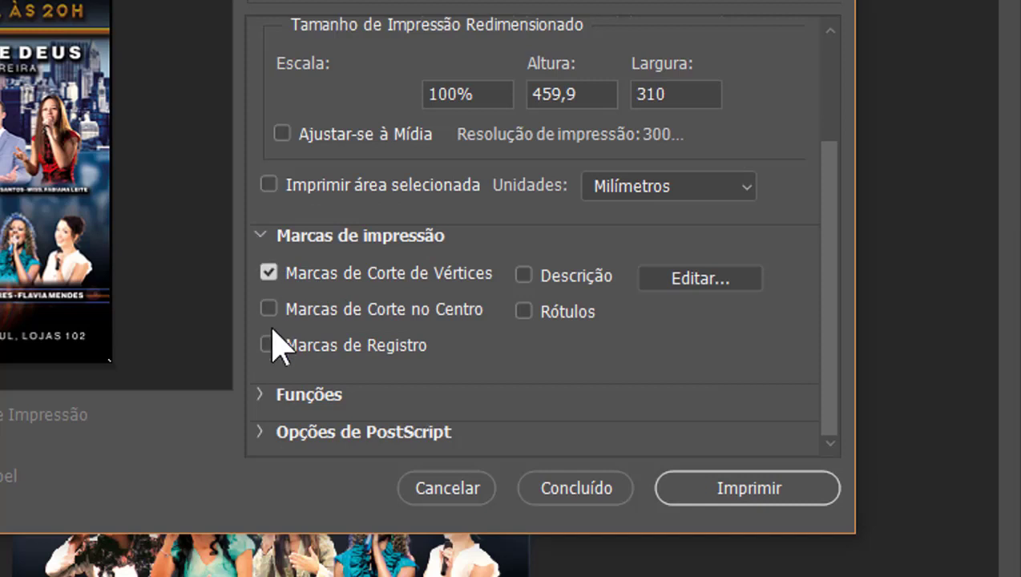
pyautogui.click(268, 405)
pyautogui.scroll(-1, 507, 405)
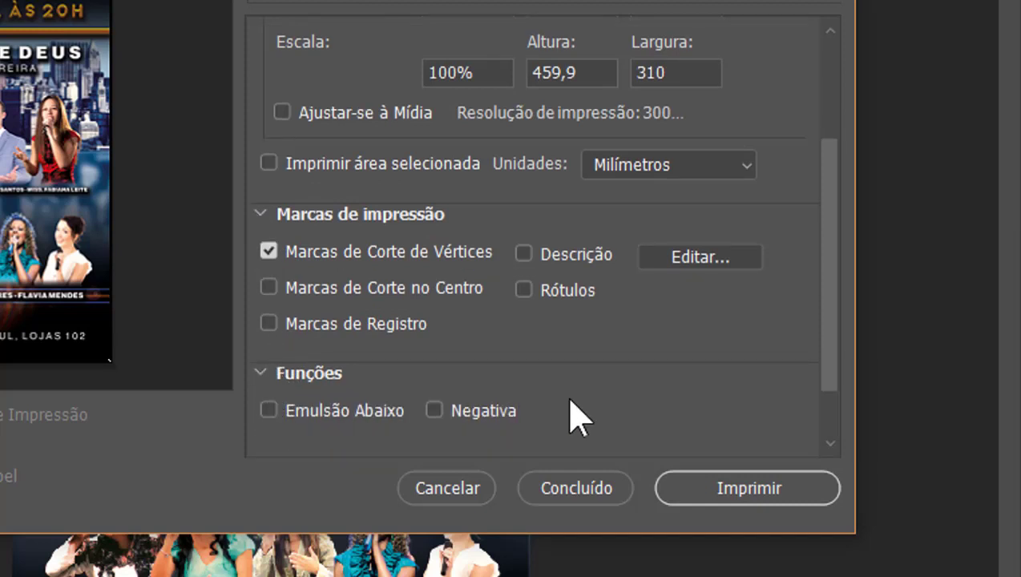
pyautogui.moveTo(826, 337); pyautogui.dragTo(830, 428)
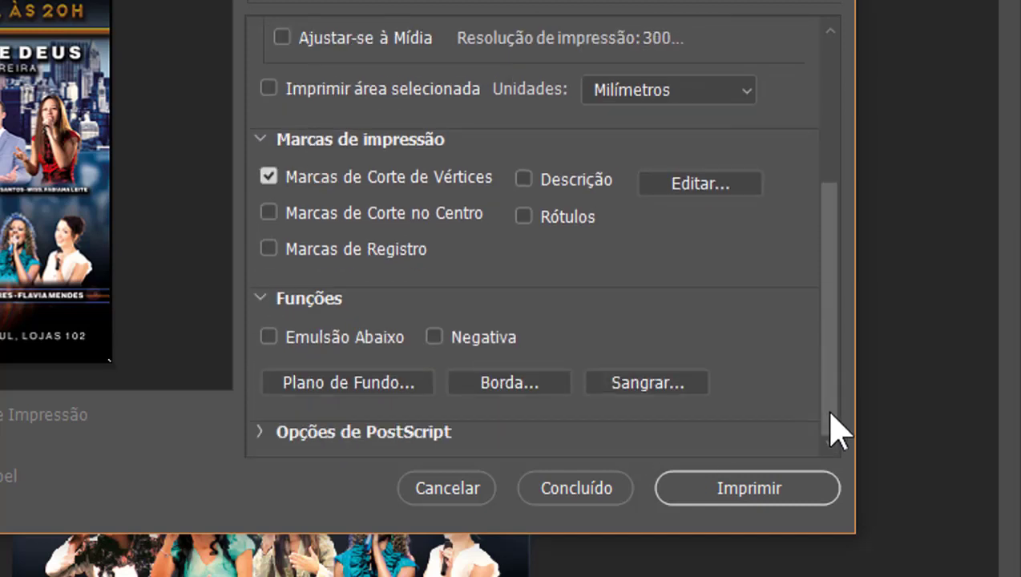
# Set the bleed width to 5 millimetres and confirm it
pyautogui.click(699, 382)
pyautogui.click(342, 88)
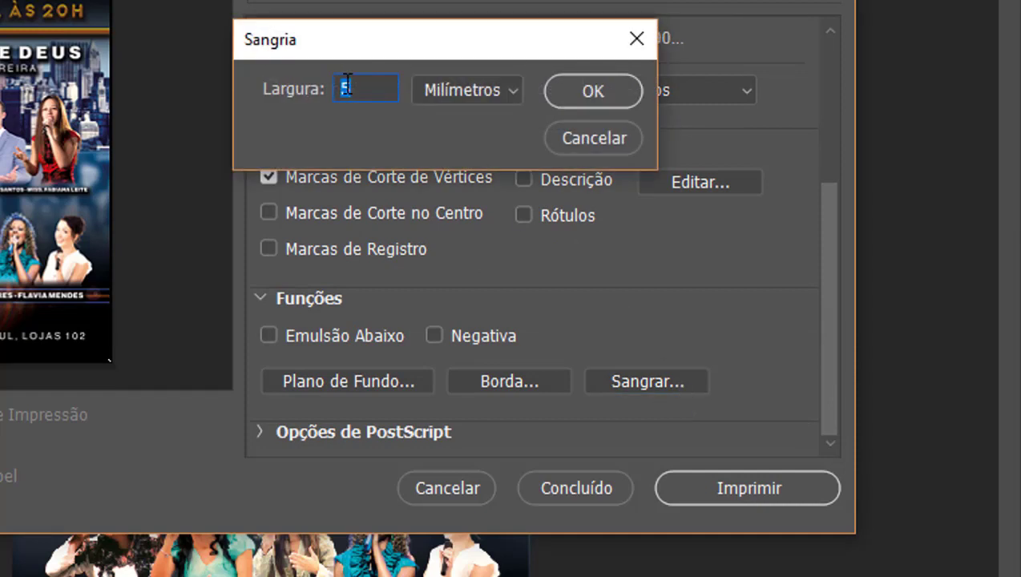
pyautogui.moveTo(358, 91); pyautogui.dragTo(323, 89)
pyautogui.click(514, 92)
pyautogui.click(485, 143)
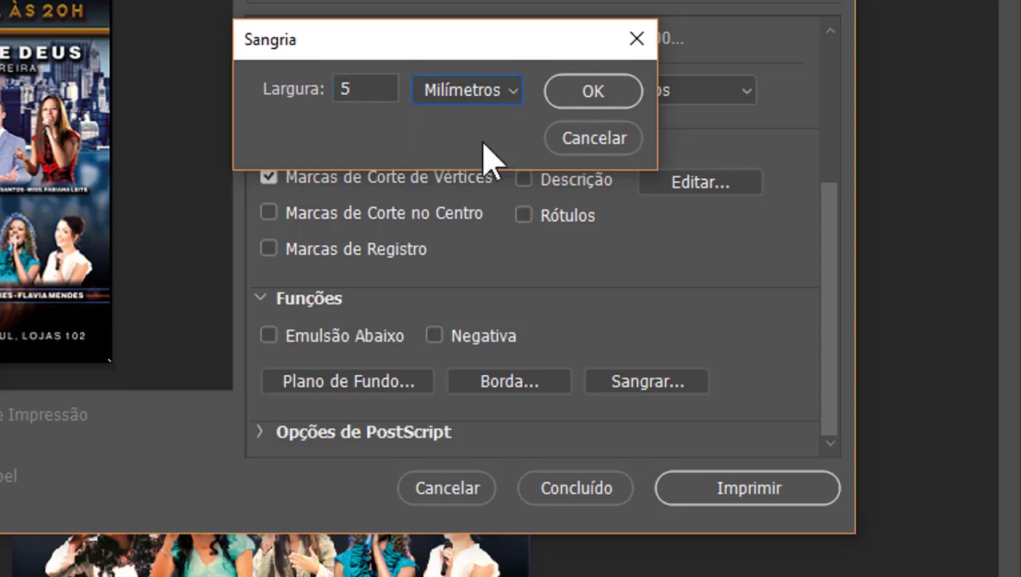
pyautogui.click(550, 97)
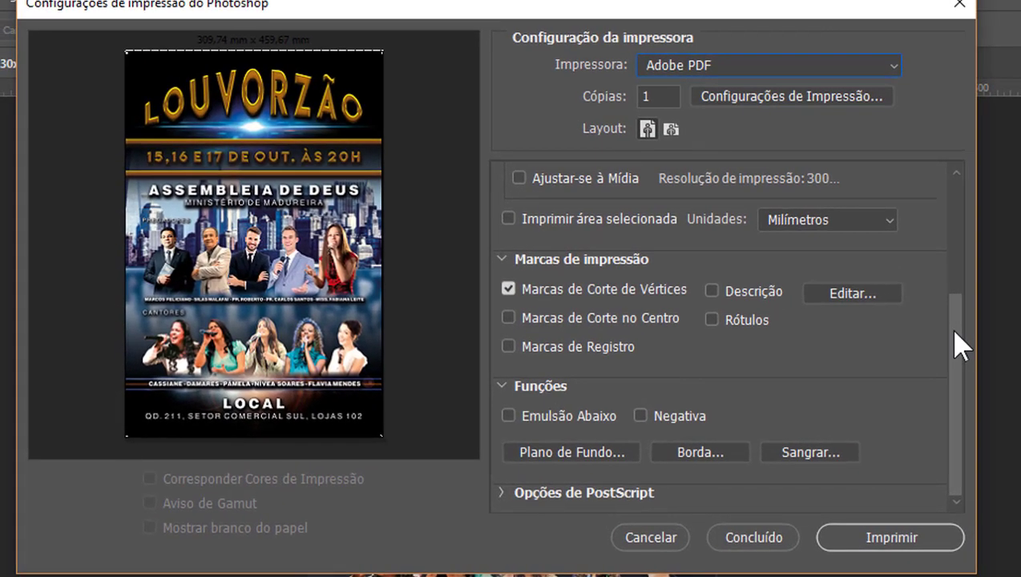
pyautogui.moveTo(957, 342)
pyautogui.mouseDown()
pyautogui.moveTo(962, 257)
pyautogui.moveTo(951, 184)
pyautogui.mouseUp()
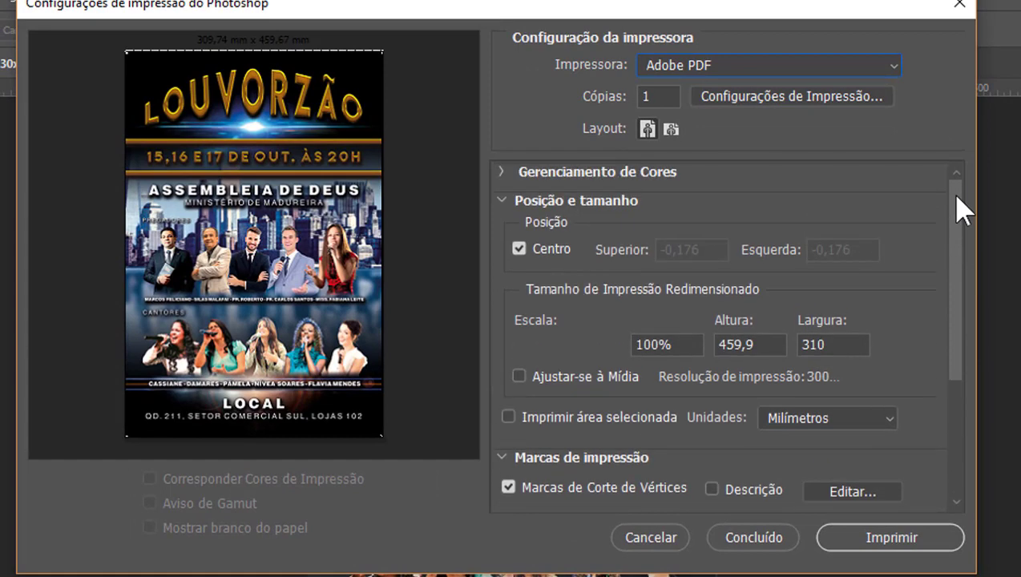
# Print to Adobe PDF, continuing past the image-larger-than-print-area warning
pyautogui.moveTo(961, 242); pyautogui.dragTo(957, 419)
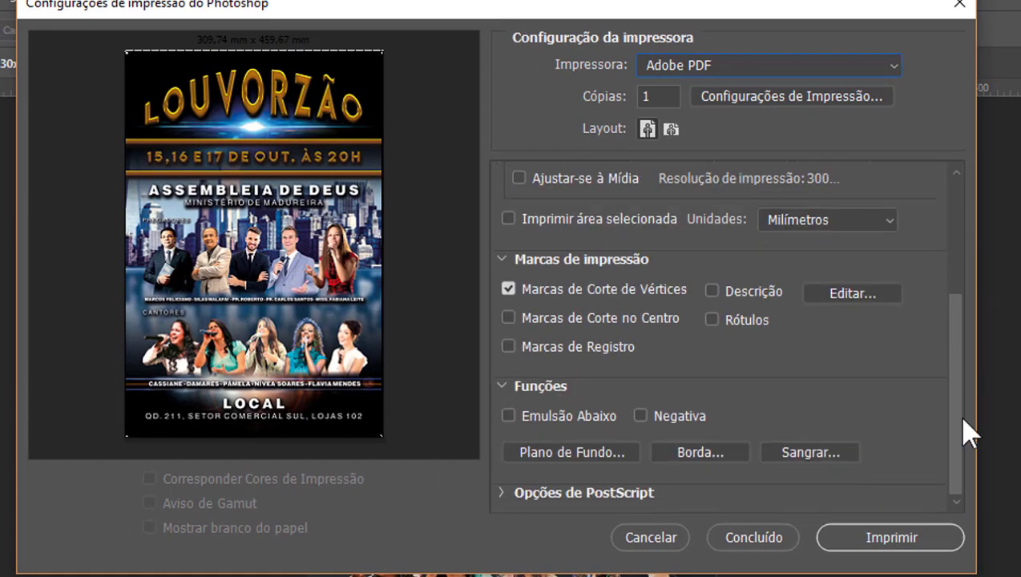
pyautogui.click(897, 541)
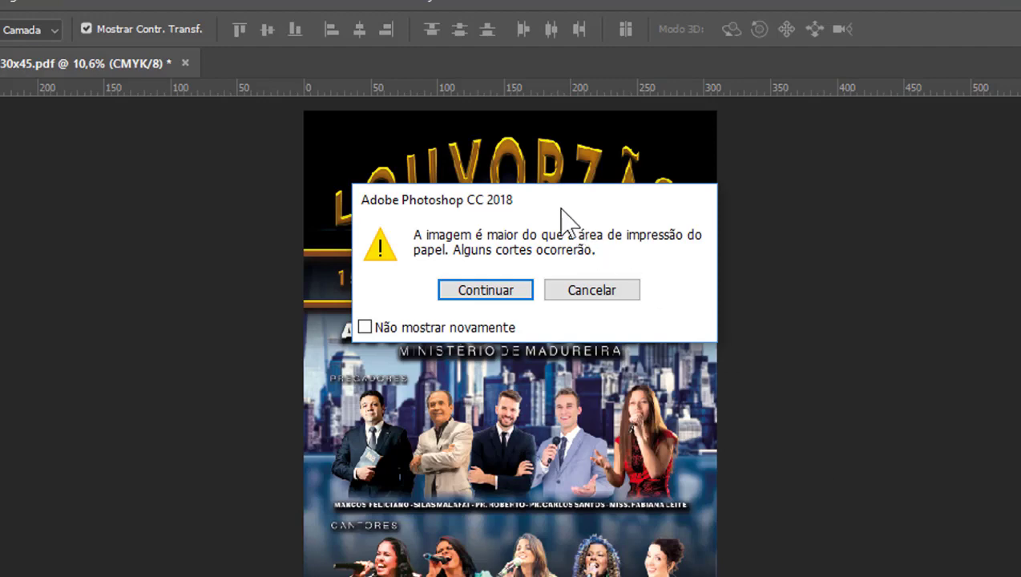
pyautogui.moveTo(562, 201); pyautogui.dragTo(593, 167)
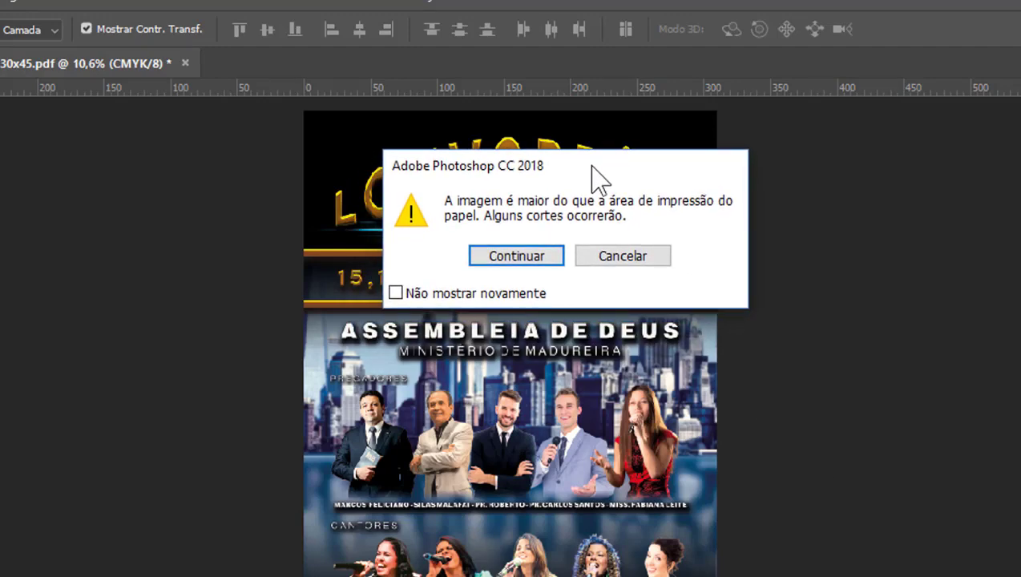
pyautogui.click(520, 256)
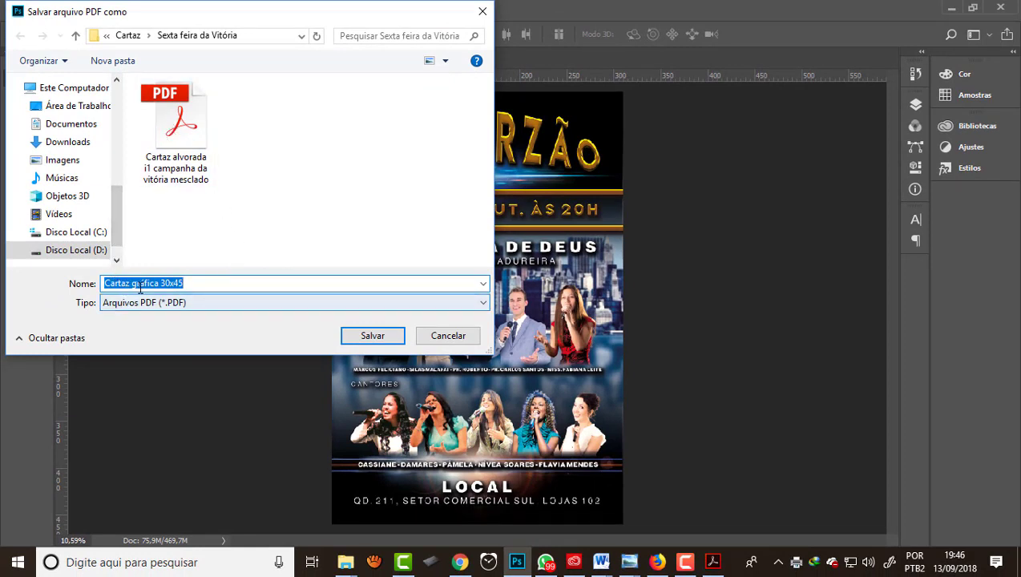
# Save the print as 'Cartaz gráfica 30x45 com sangria' PDF in the aula folder
pyautogui.click(211, 285)
pyautogui.write('com sangria')
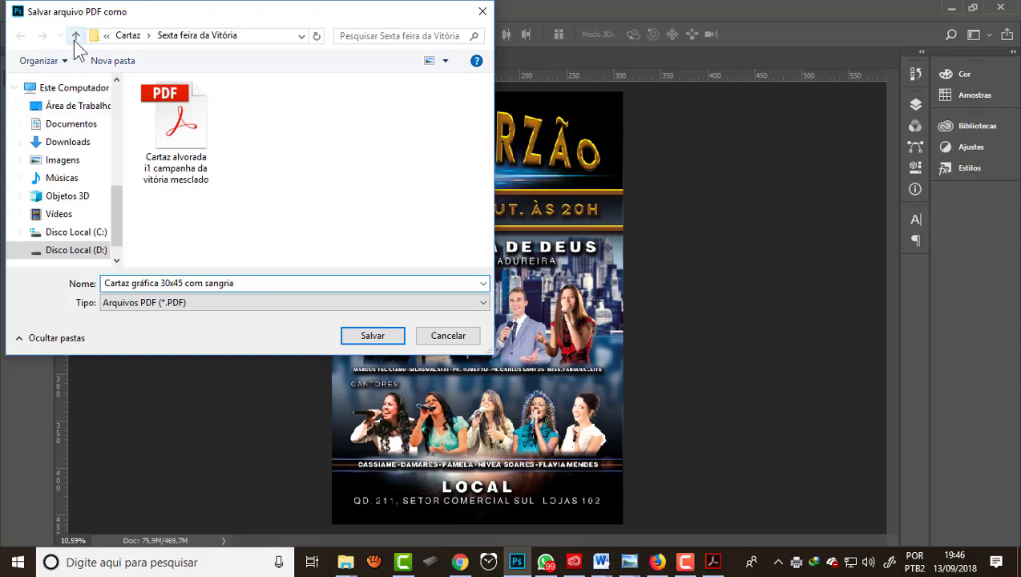
pyautogui.click(75, 36)
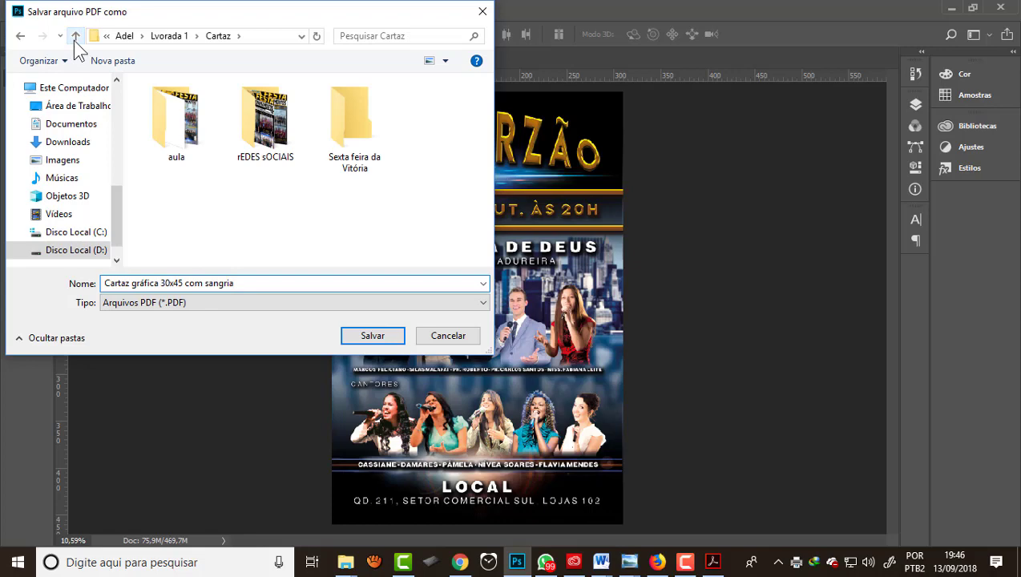
pyautogui.doubleClick(192, 124)
pyautogui.press('Return')
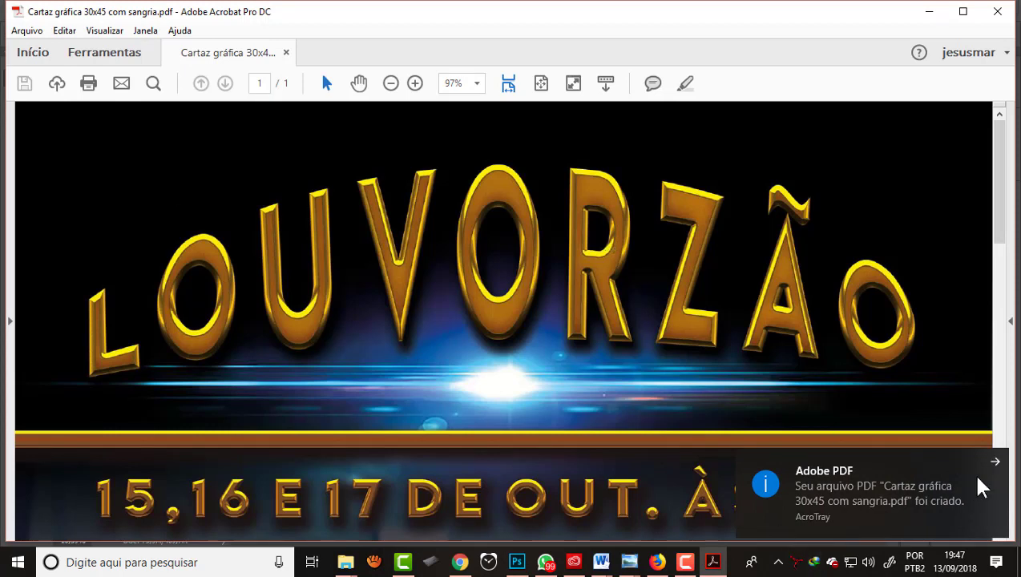
# Dismiss the PDF-created notice and scroll through the upper part of the poster
pyautogui.click(997, 461)
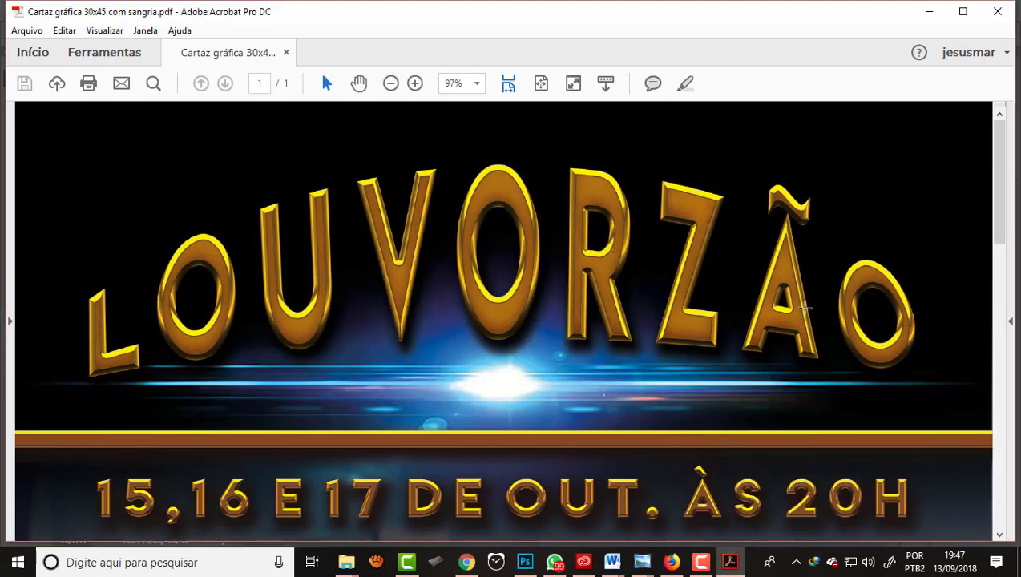
pyautogui.scroll(-1, 629, 272)
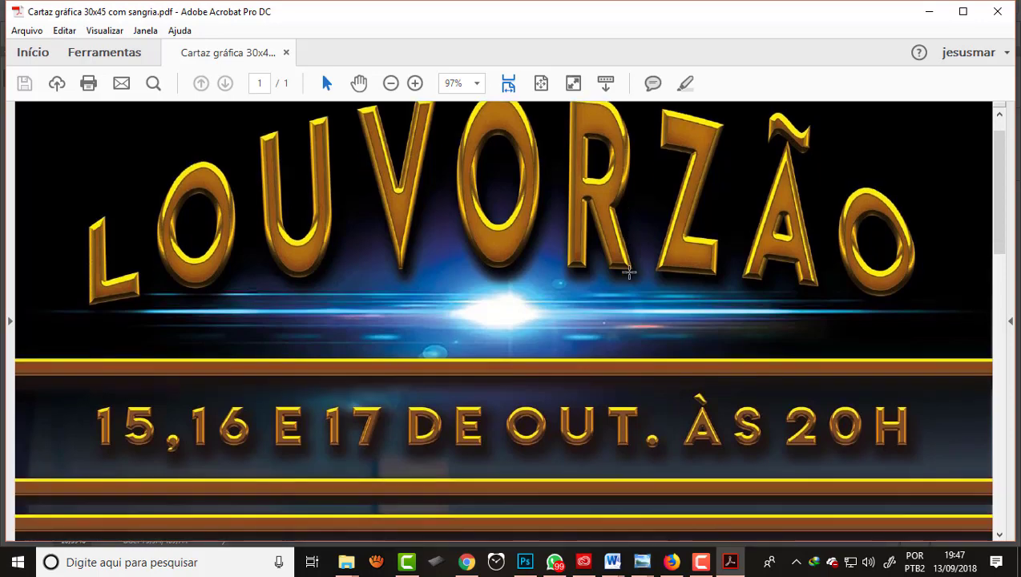
pyautogui.scroll(-4, 629, 273)
pyautogui.scroll(4, 629, 272)
pyautogui.scroll(-5, 629, 273)
pyautogui.scroll(-4, 630, 273)
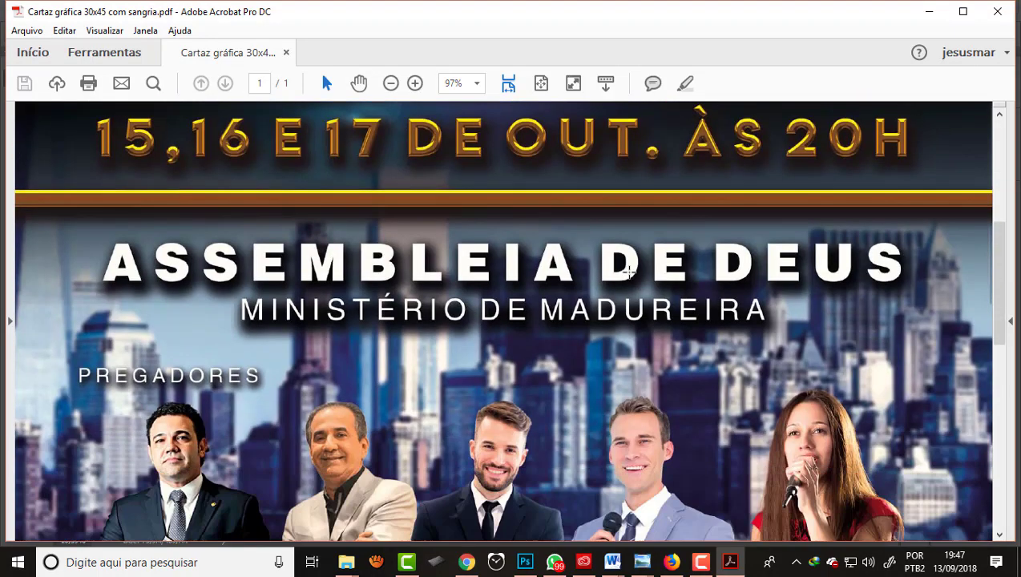
pyautogui.scroll(-4, 630, 273)
pyautogui.scroll(-2, 629, 272)
pyautogui.scroll(6, 629, 273)
pyautogui.scroll(4, 629, 272)
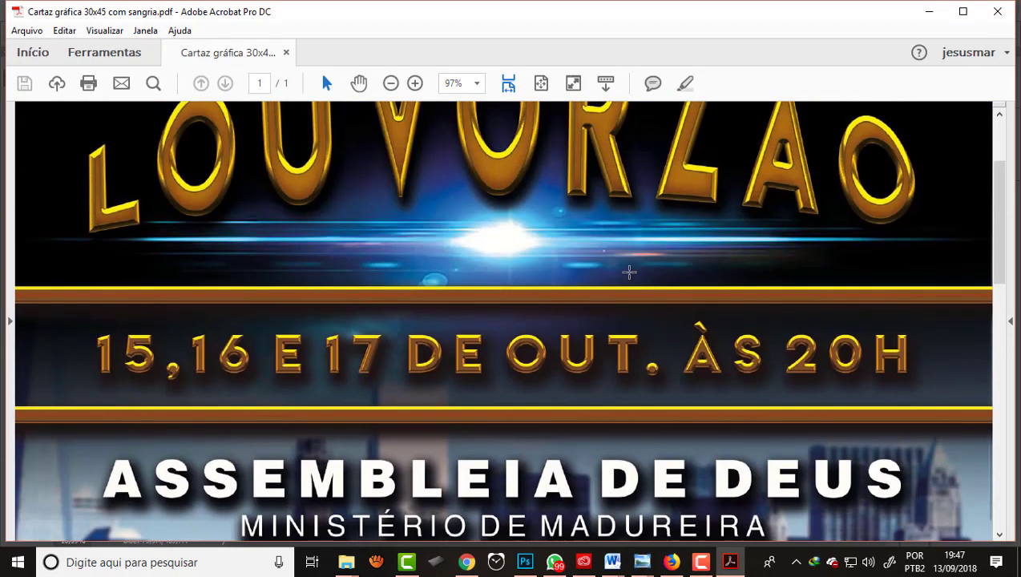
pyautogui.scroll(2, 629, 273)
# Scroll to the bottom of the poster, then fit the whole page in view
pyautogui.scroll(-2, 629, 273)
pyautogui.scroll(-1, 629, 272)
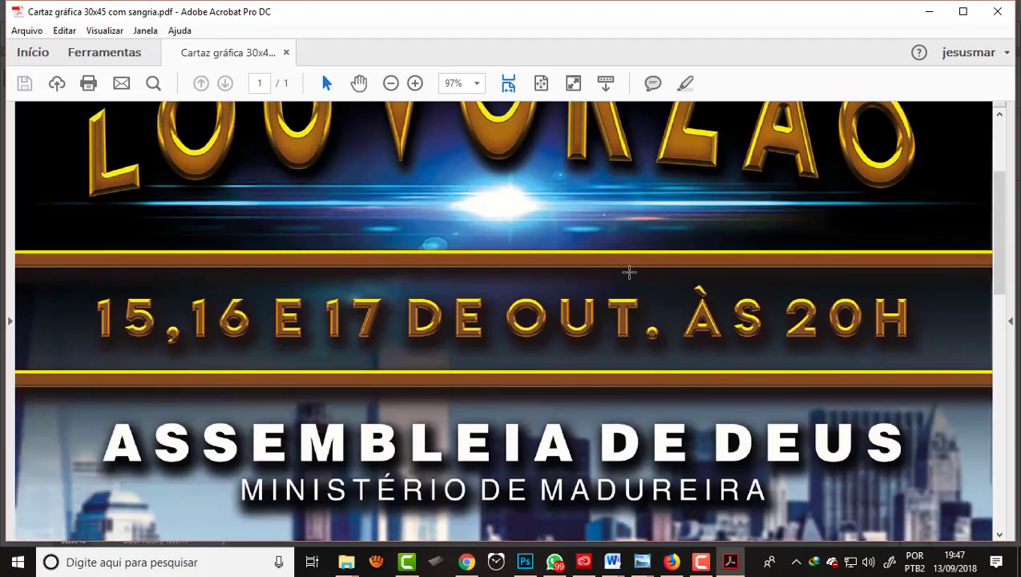
pyautogui.scroll(-3, 629, 273)
pyautogui.scroll(-5, 630, 273)
pyautogui.scroll(-1, 629, 272)
pyautogui.scroll(-6, 630, 272)
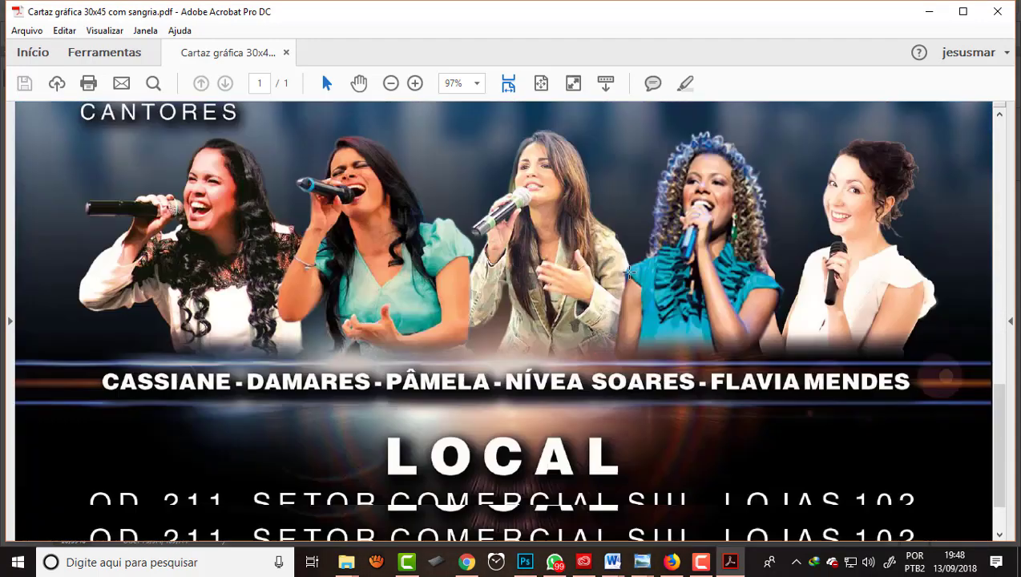
pyautogui.scroll(-1, 629, 272)
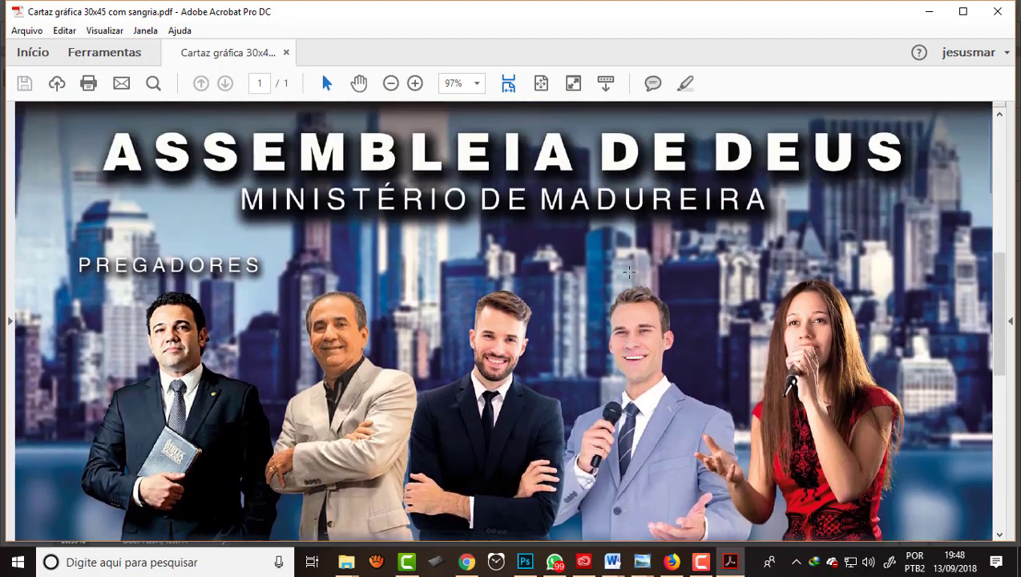
pyautogui.hotkey('ctrl', '0')
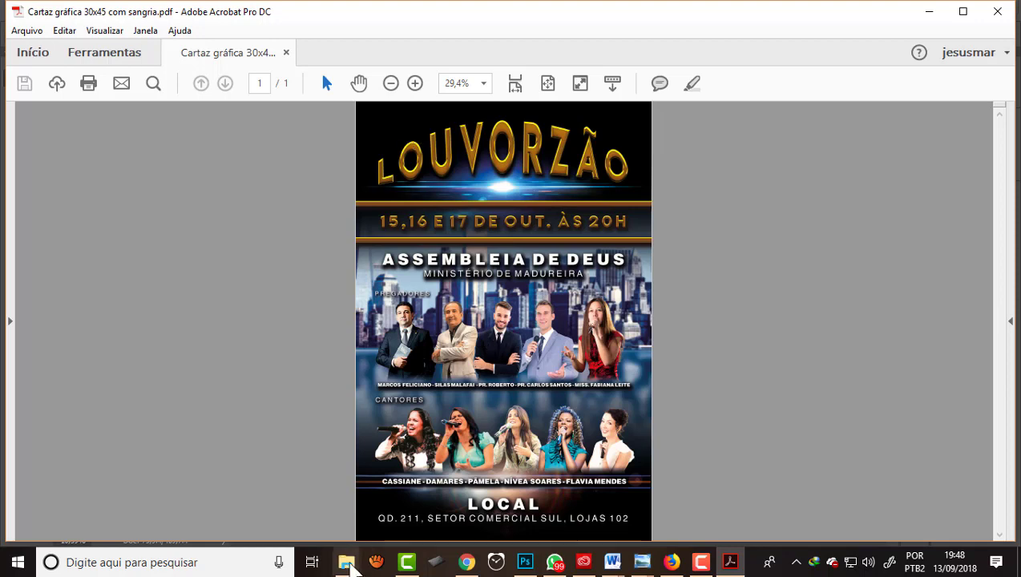
pyautogui.click(345, 562)
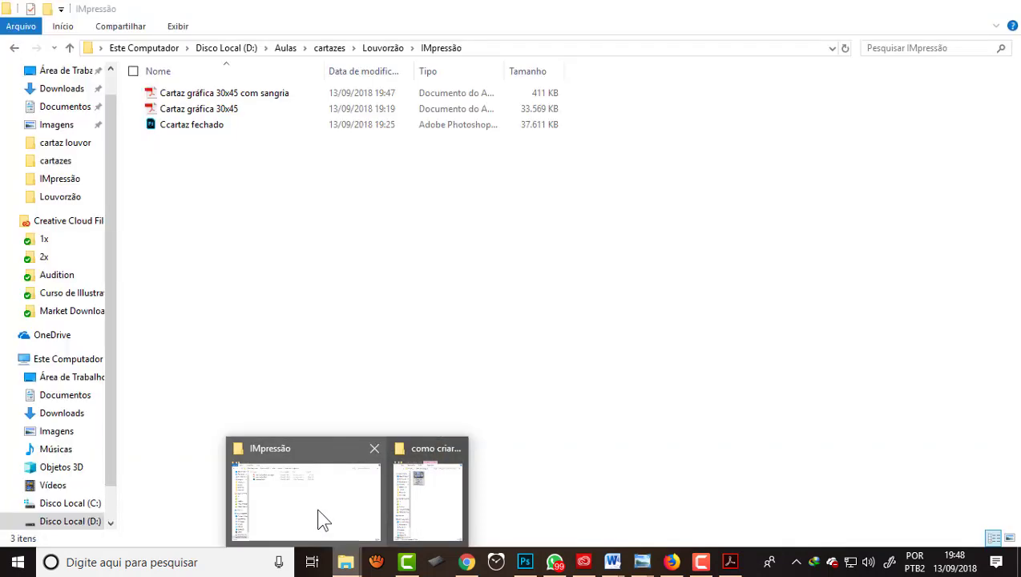
# Open 'Cartaz gráfica 30x45 com sangria' from the IMpressão folder window in Acrobat
pyautogui.click(321, 521)
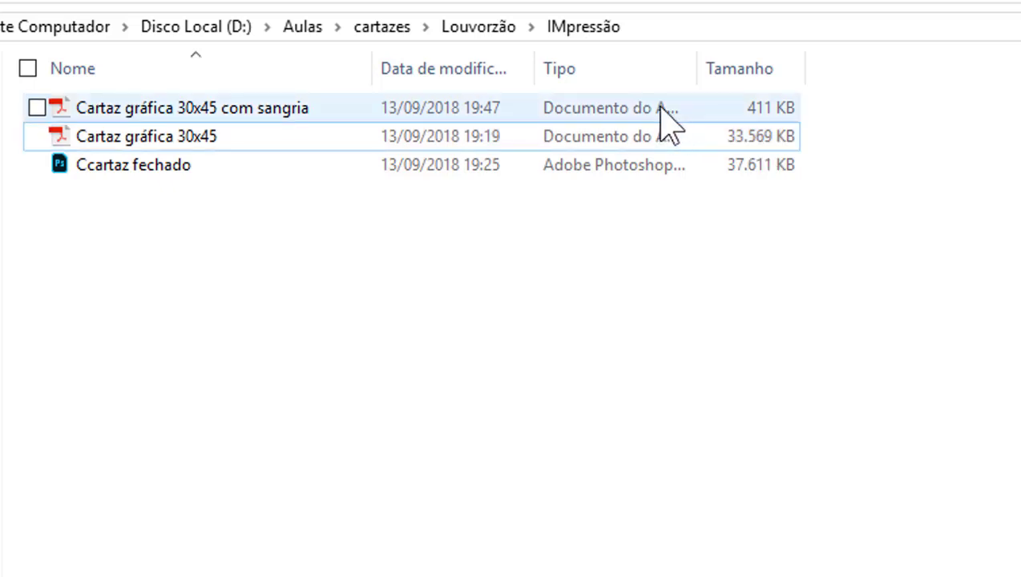
pyautogui.click(121, 109)
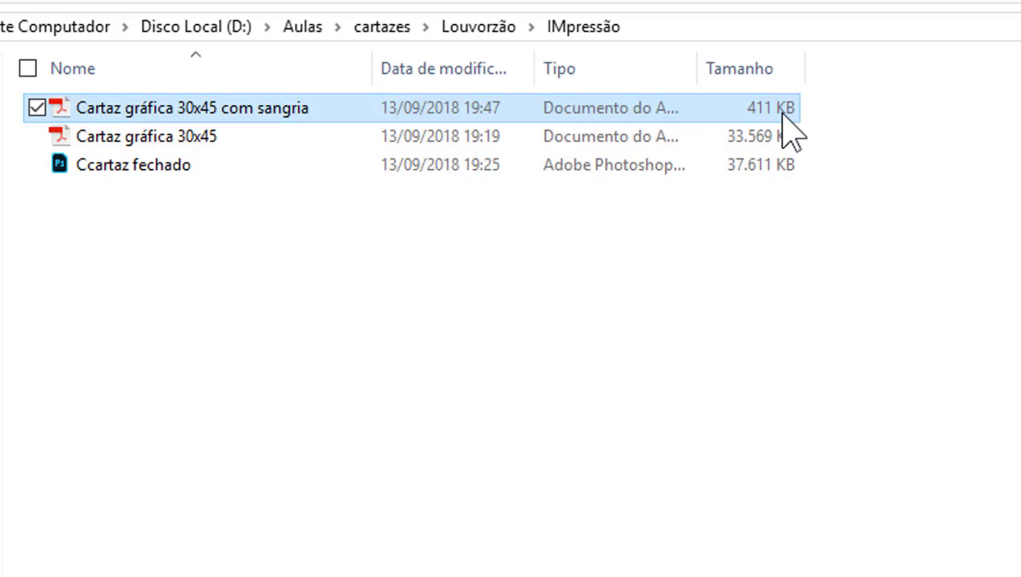
pyautogui.doubleClick(66, 110)
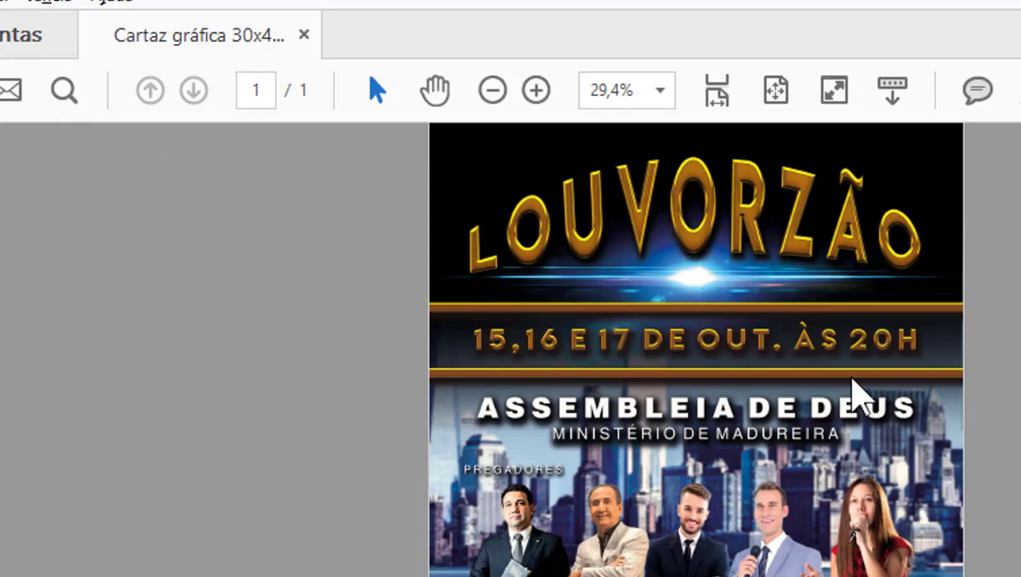
# Zoom in on the blue light flare and scroll around to inspect it
pyautogui.moveTo(569, 301); pyautogui.dragTo(766, 285)
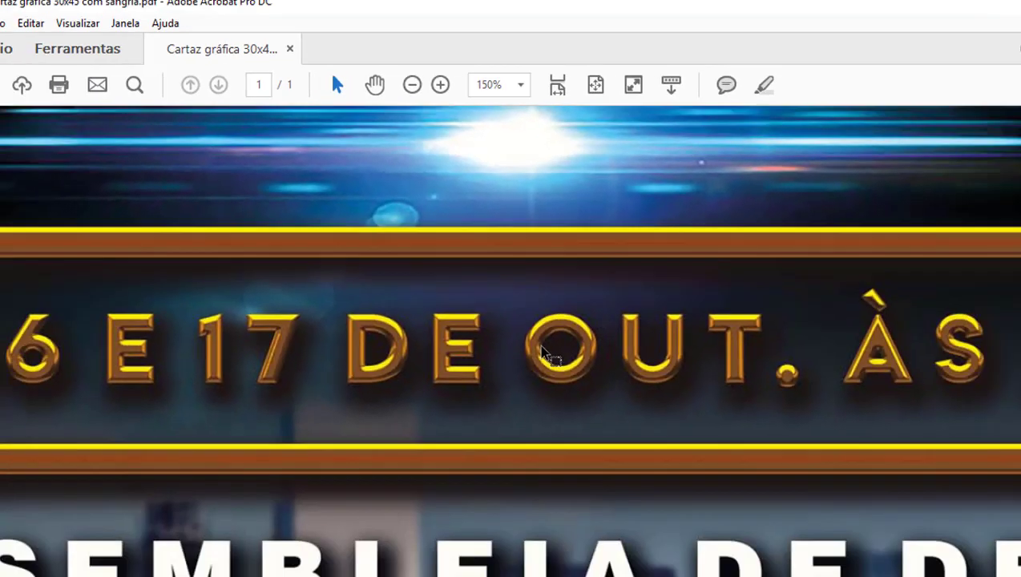
pyautogui.scroll(-3, 500, 290)
pyautogui.scroll(-3, 499, 290)
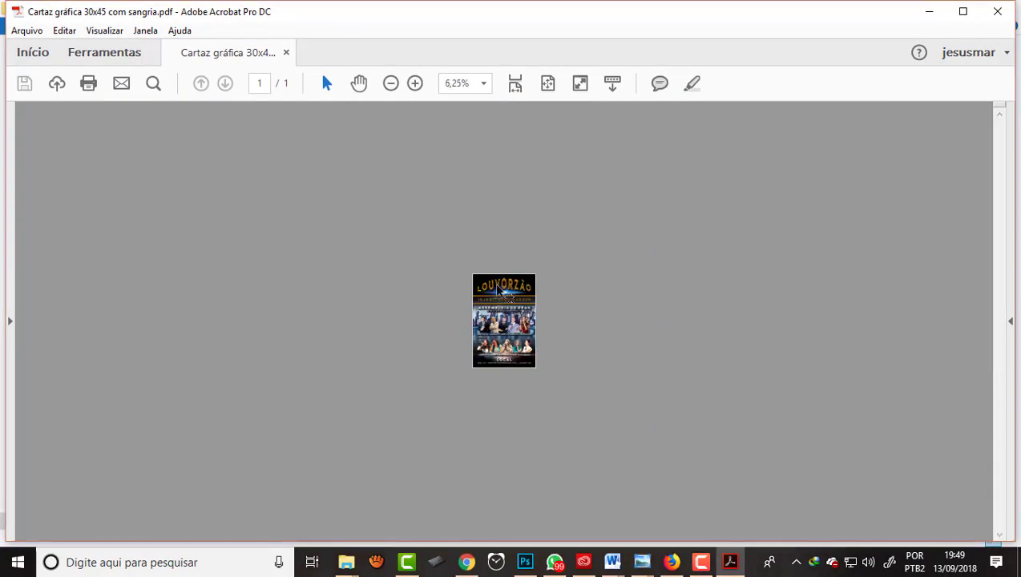
pyautogui.scroll(5, 500, 292)
pyautogui.scroll(-4, 467, 285)
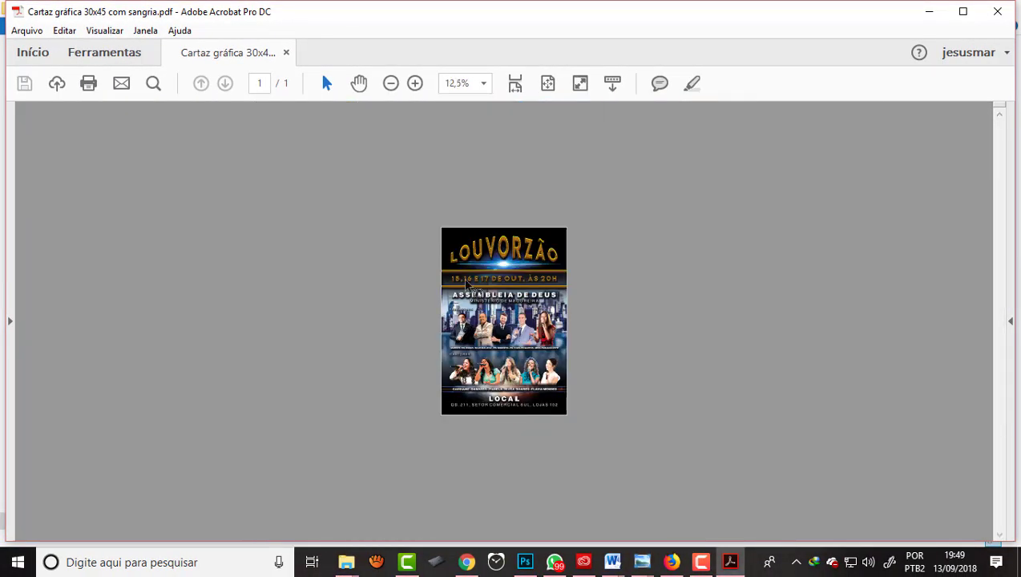
pyautogui.scroll(3, 468, 285)
# Zoom to 150% on the LOUVORZÃO title, confirm the 310 x 460 mm size, then fit the page
pyautogui.click(497, 165)
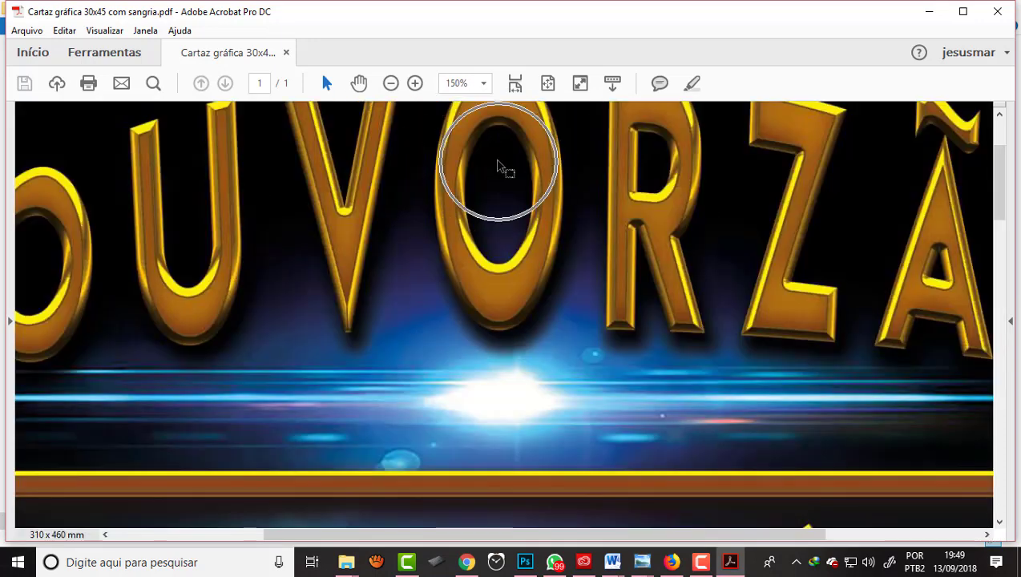
pyautogui.scroll(-3, 497, 165)
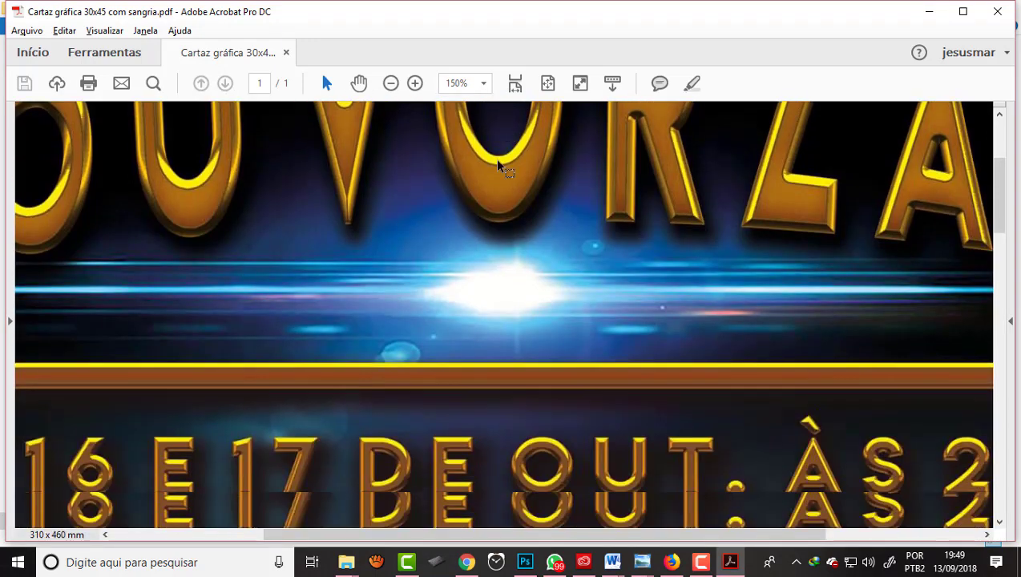
pyautogui.press('alt')
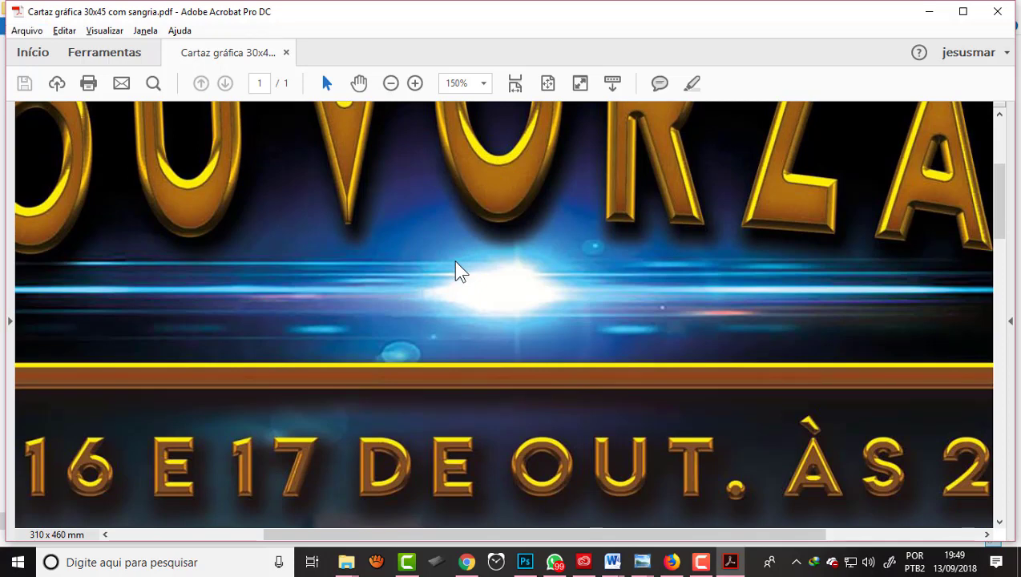
pyautogui.scroll(4, 453, 260)
pyautogui.scroll(-3, 453, 264)
pyautogui.scroll(-2, 454, 262)
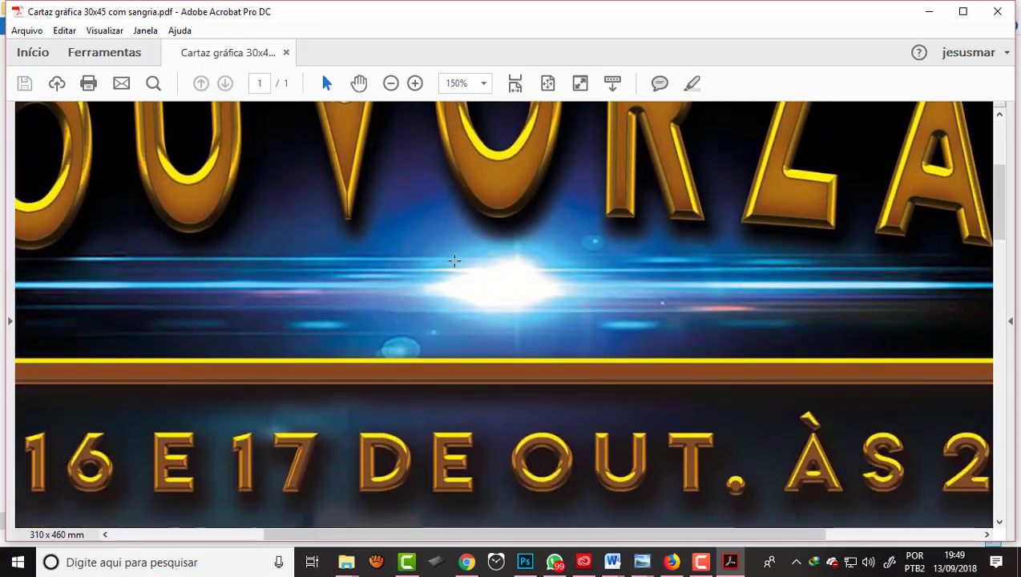
pyautogui.scroll(4, 454, 261)
pyautogui.hotkey('ctrl', '0')
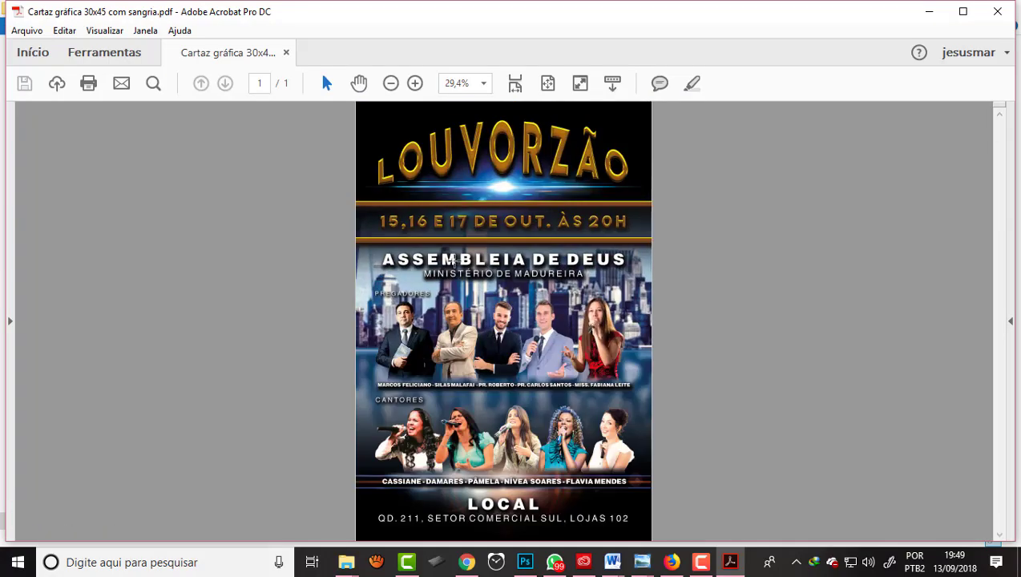